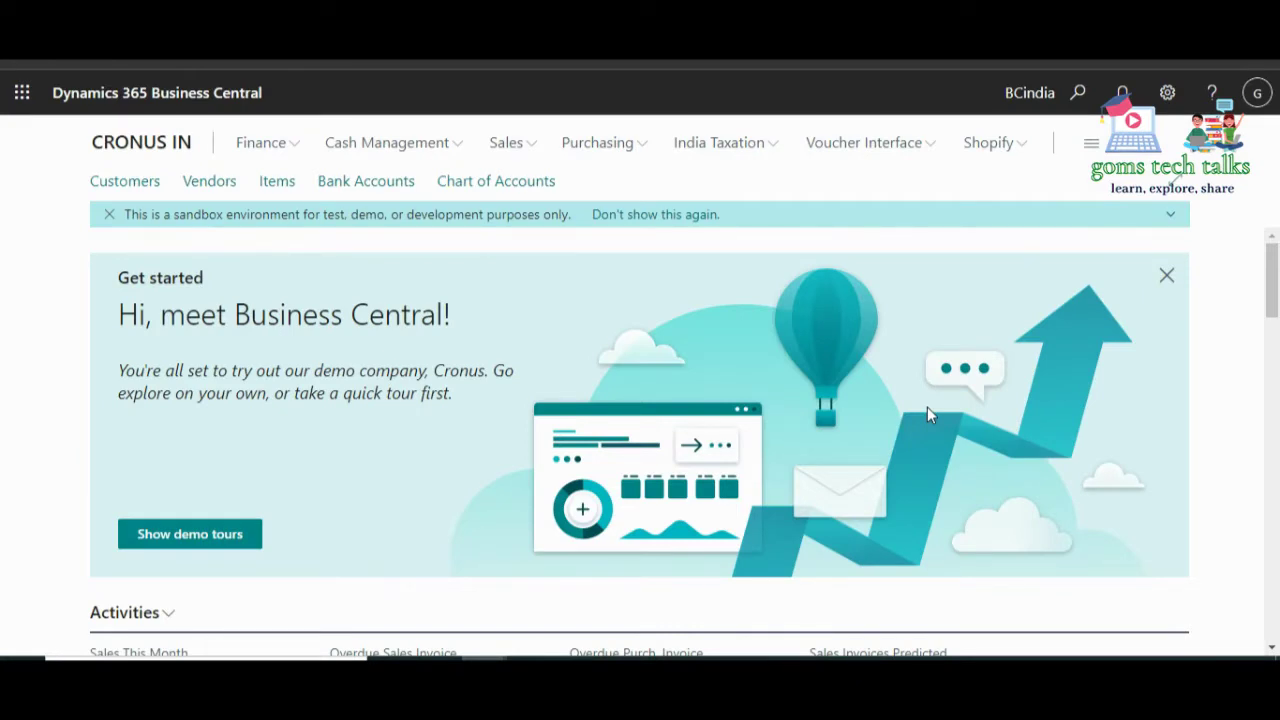
# Open the Items list and examine the ATHENS Desk's item details down to its attributes and forecast status.
pyautogui.click(1082, 91)
pyautogui.write('Item')
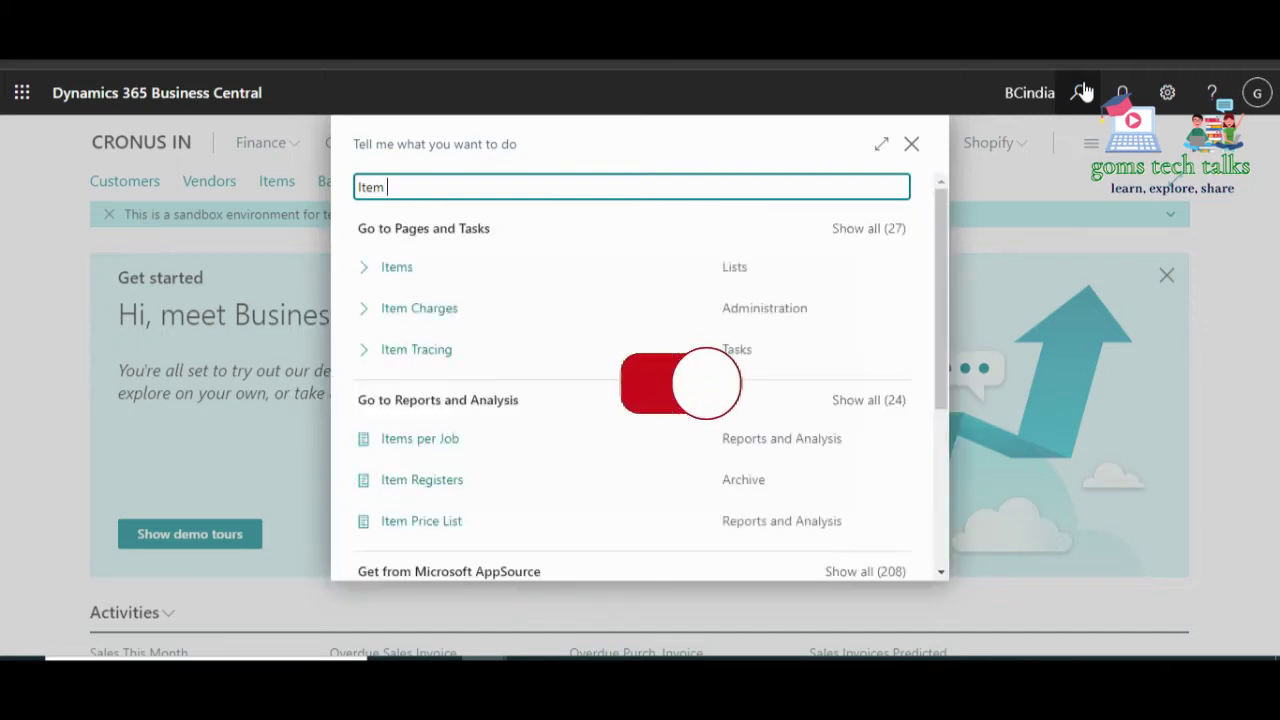
pyautogui.click(405, 265)
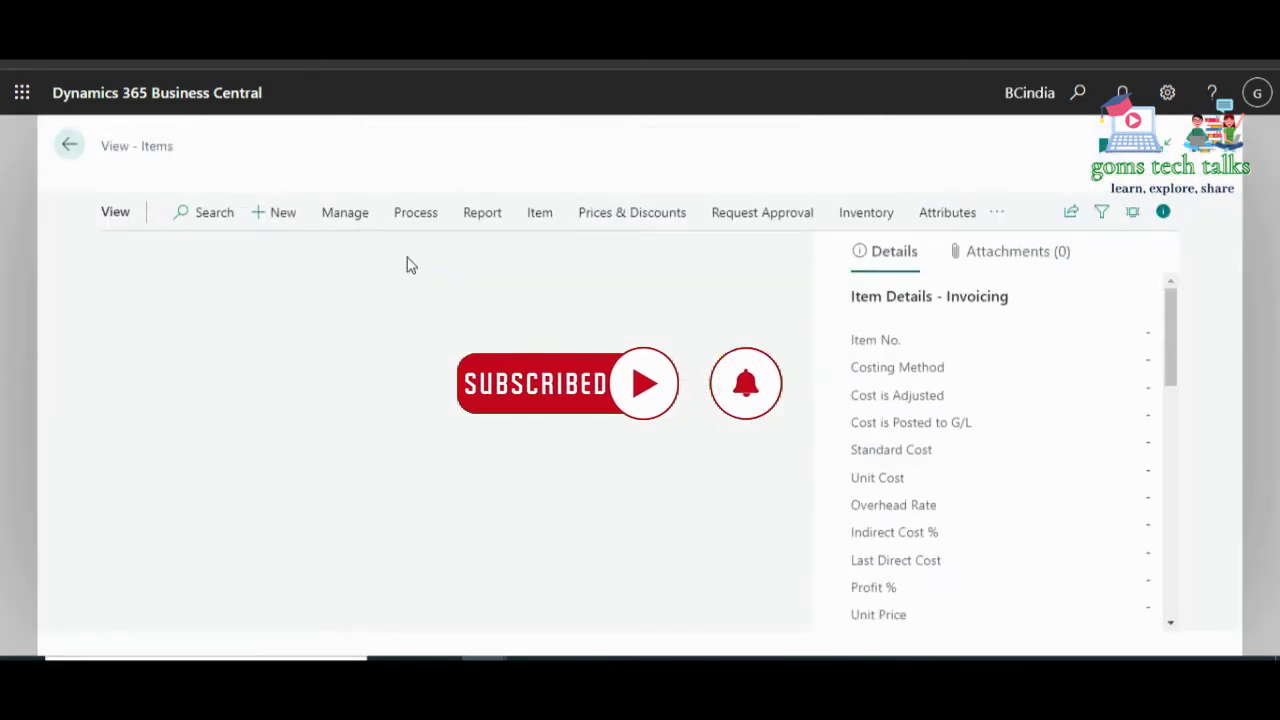
pyautogui.moveTo(806, 292); pyautogui.dragTo(812, 632)
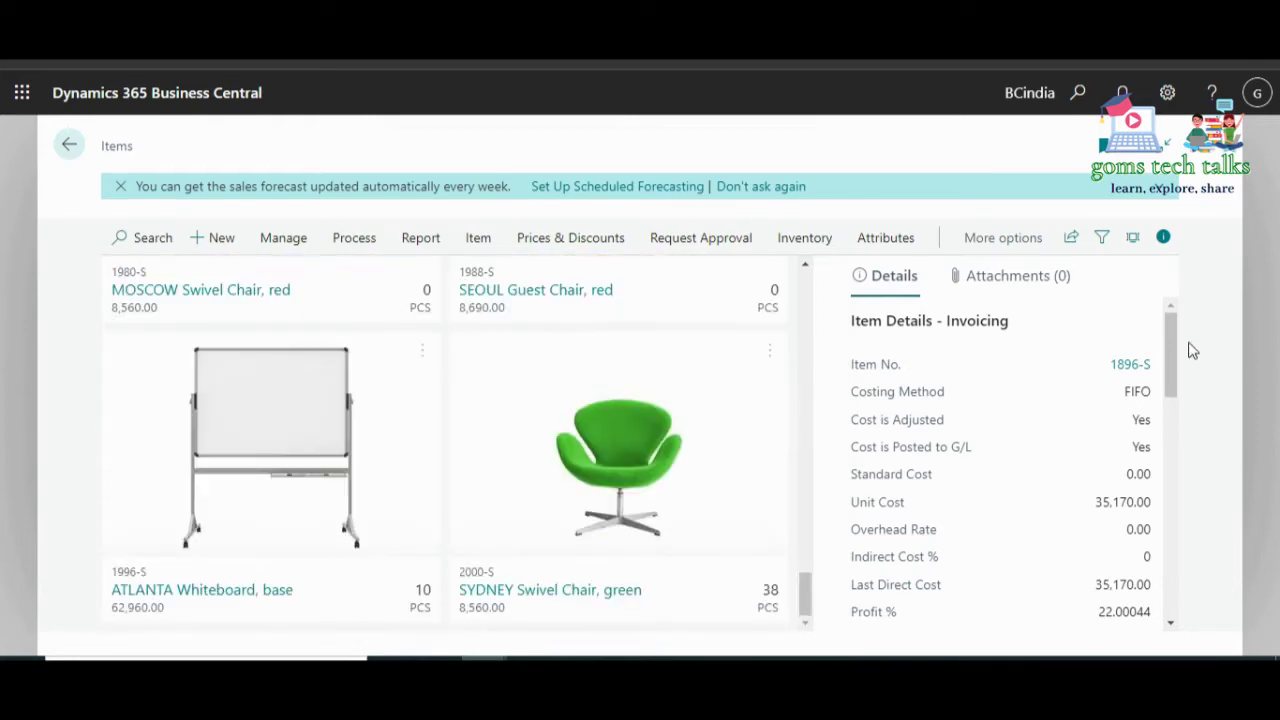
pyautogui.moveTo(1171, 345); pyautogui.dragTo(1165, 593)
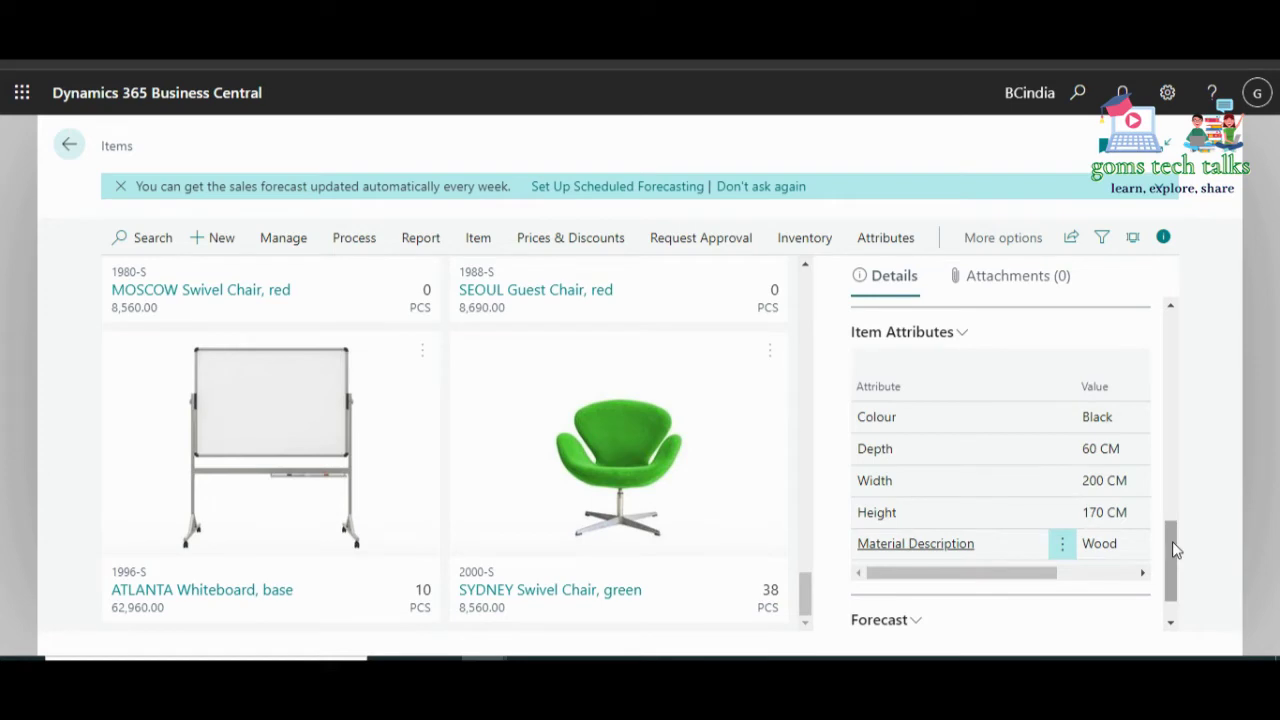
pyautogui.moveTo(1172, 541); pyautogui.dragTo(1173, 586)
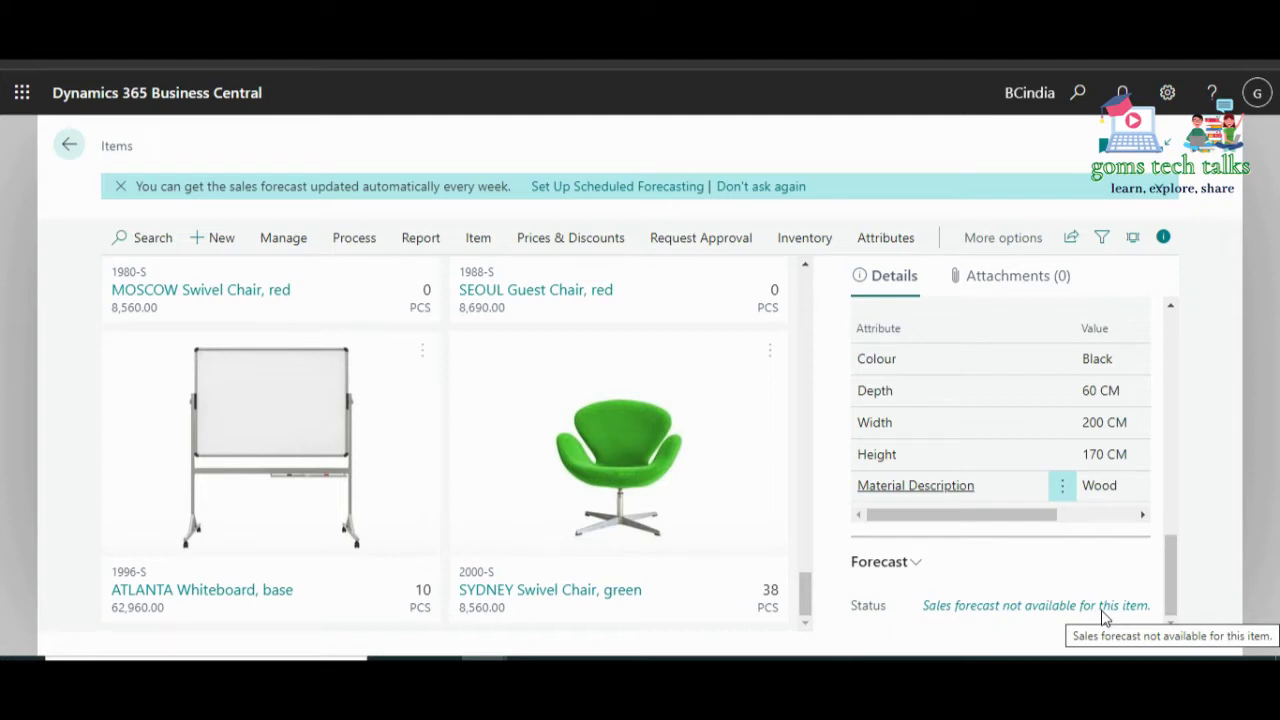
# Search for "sales and inventory forecast" and open the Sales and Inventory Forecast Setup page.
pyautogui.click(1079, 94)
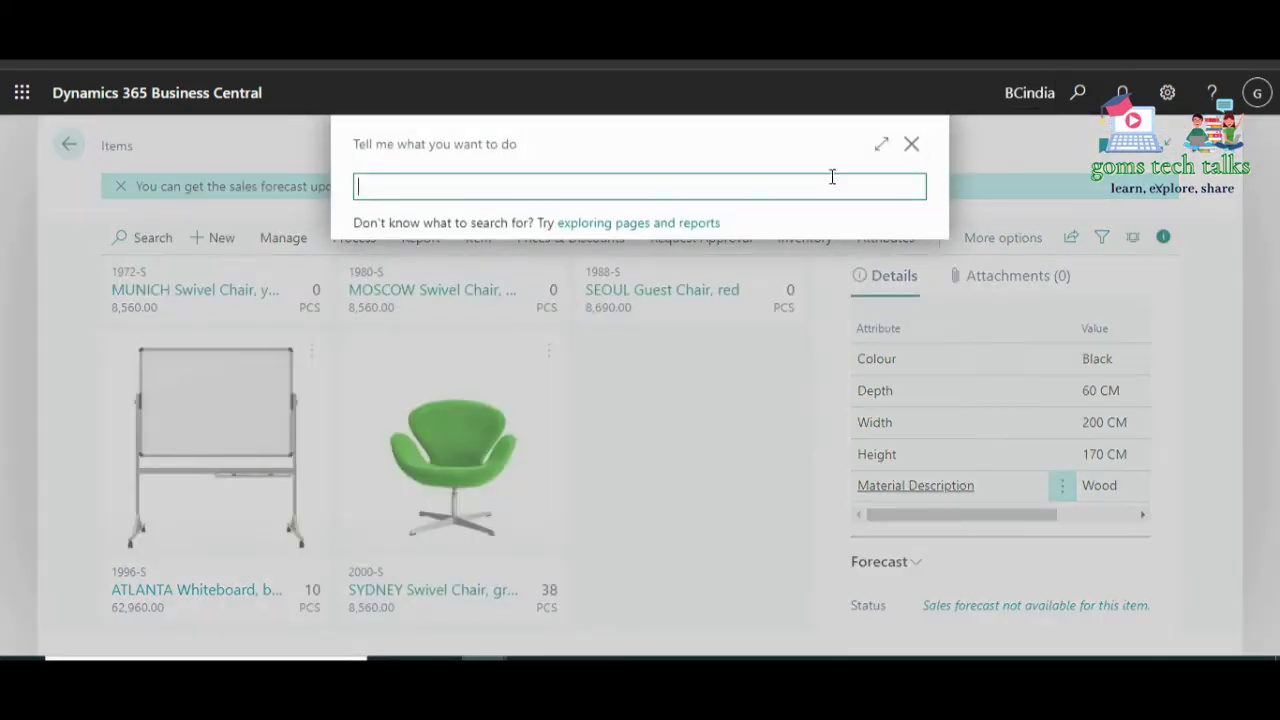
pyautogui.write('sales and inventory ')
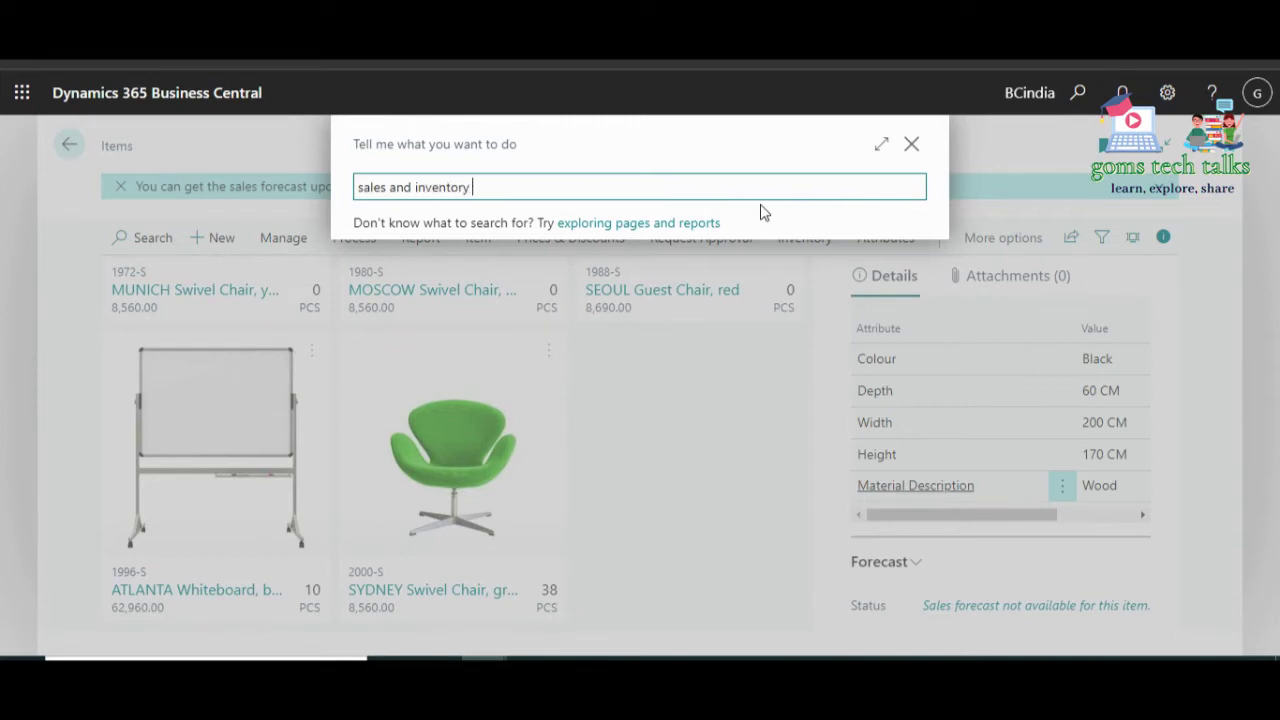
pyautogui.write('forecas')
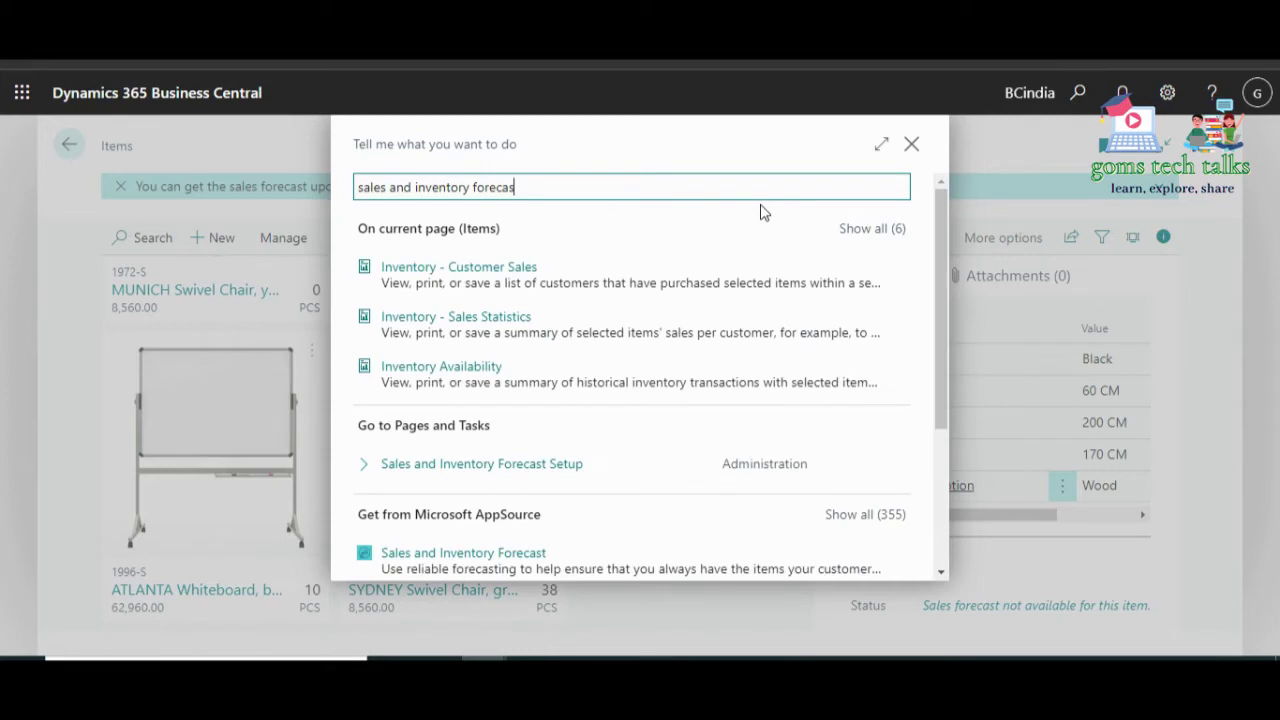
pyautogui.write('t')
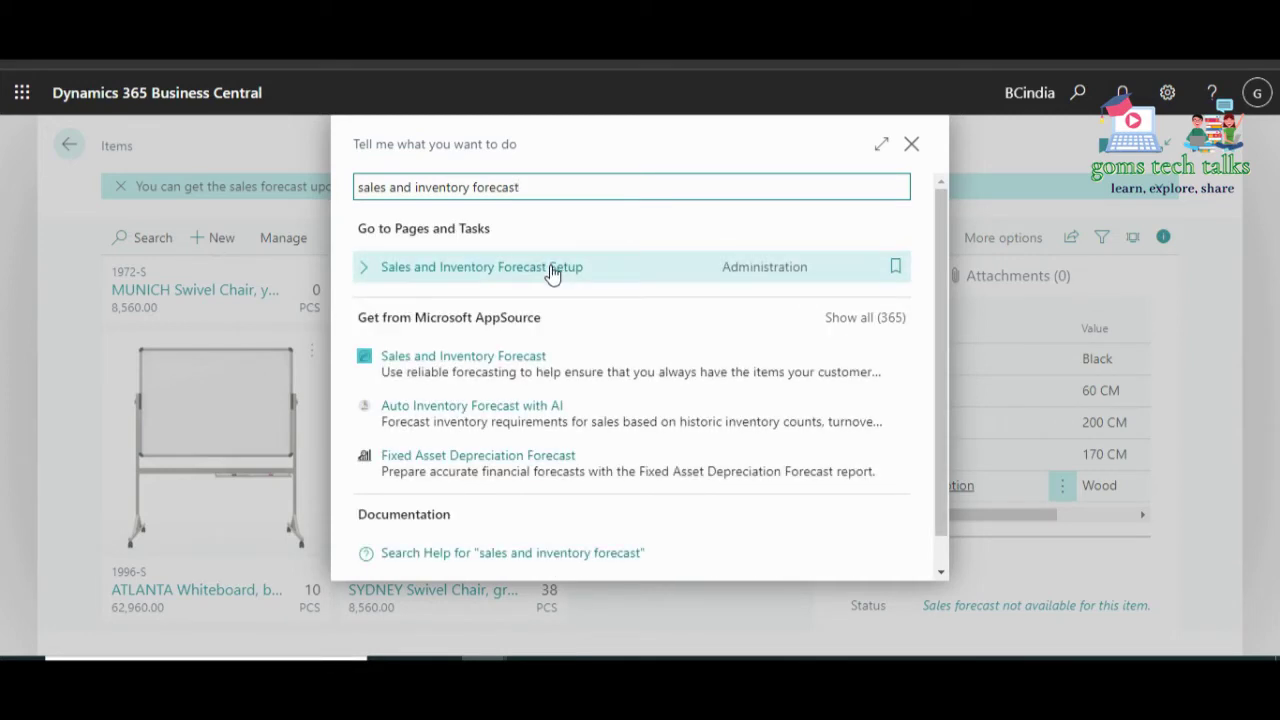
pyautogui.click(552, 273)
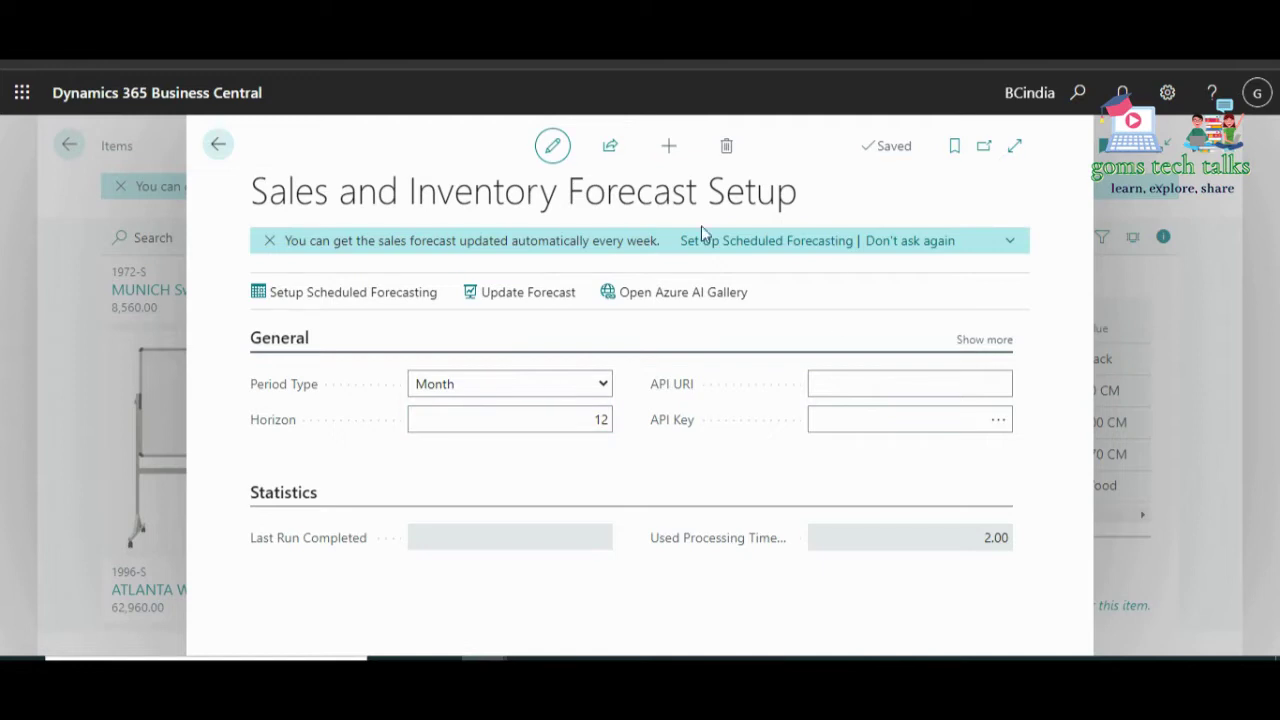
# Update the sales forecast in the background and schedule it to update automatically every week.
pyautogui.click(547, 300)
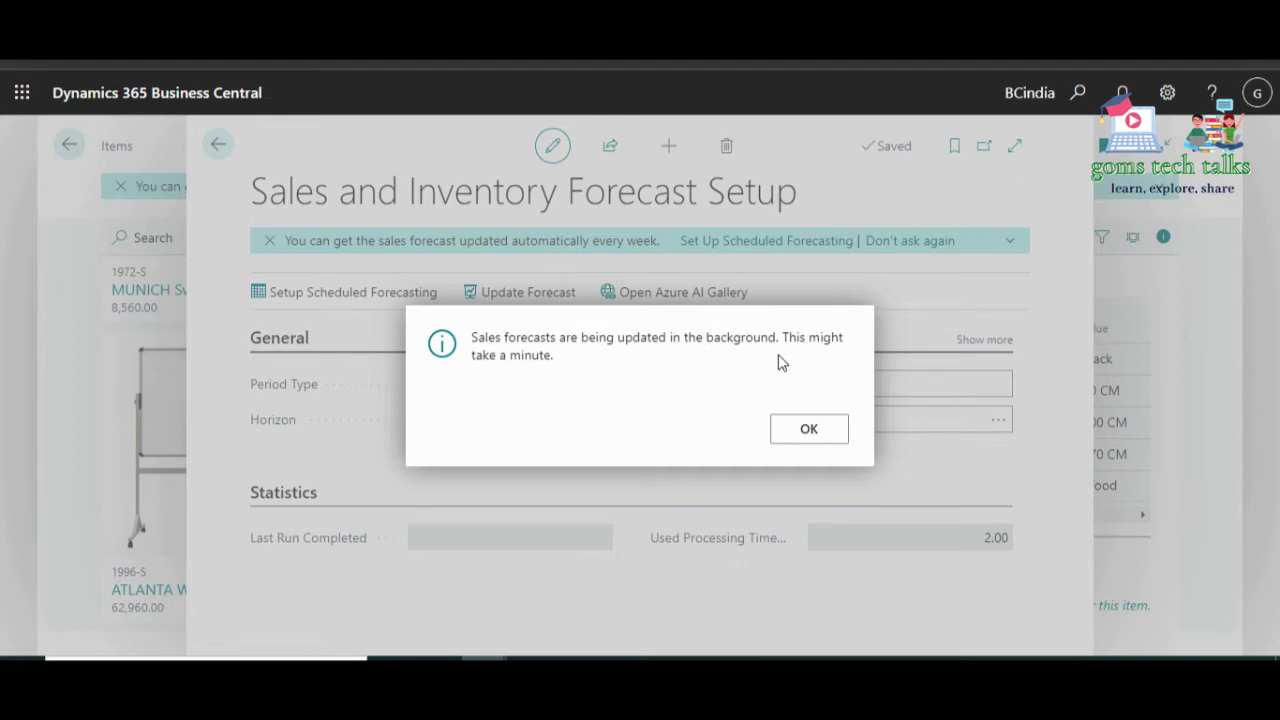
pyautogui.click(828, 443)
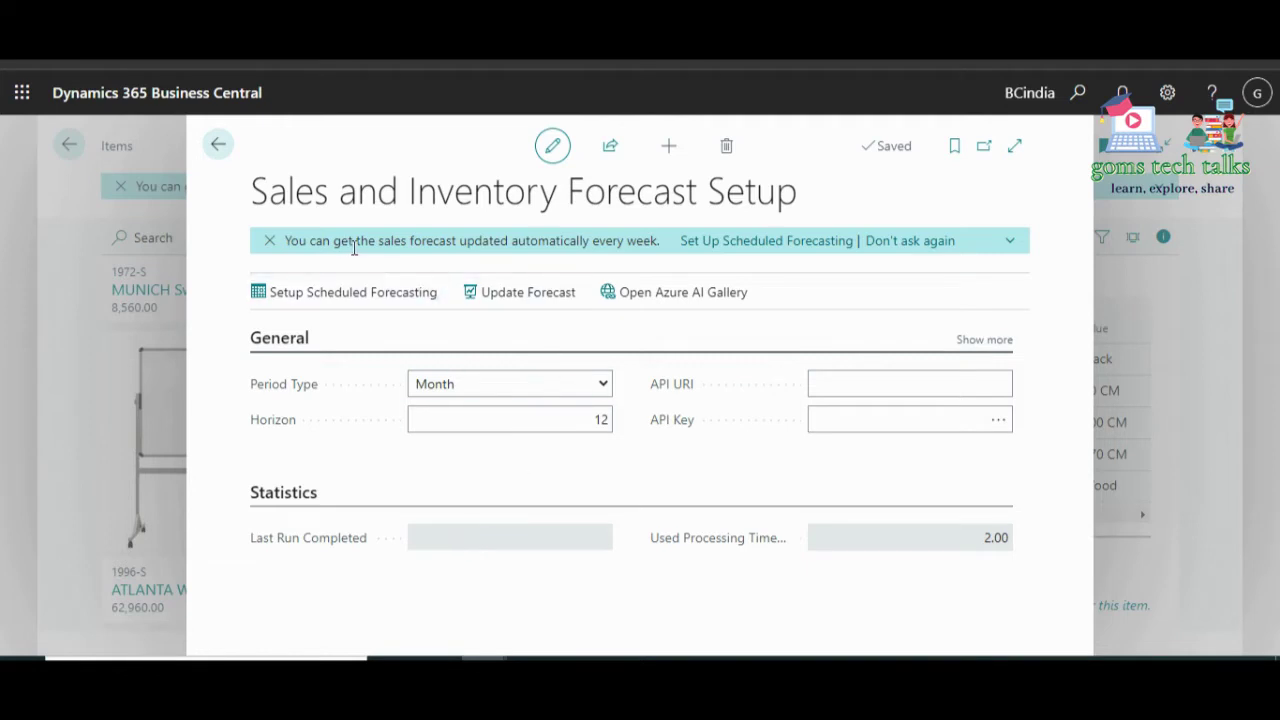
pyautogui.click(804, 247)
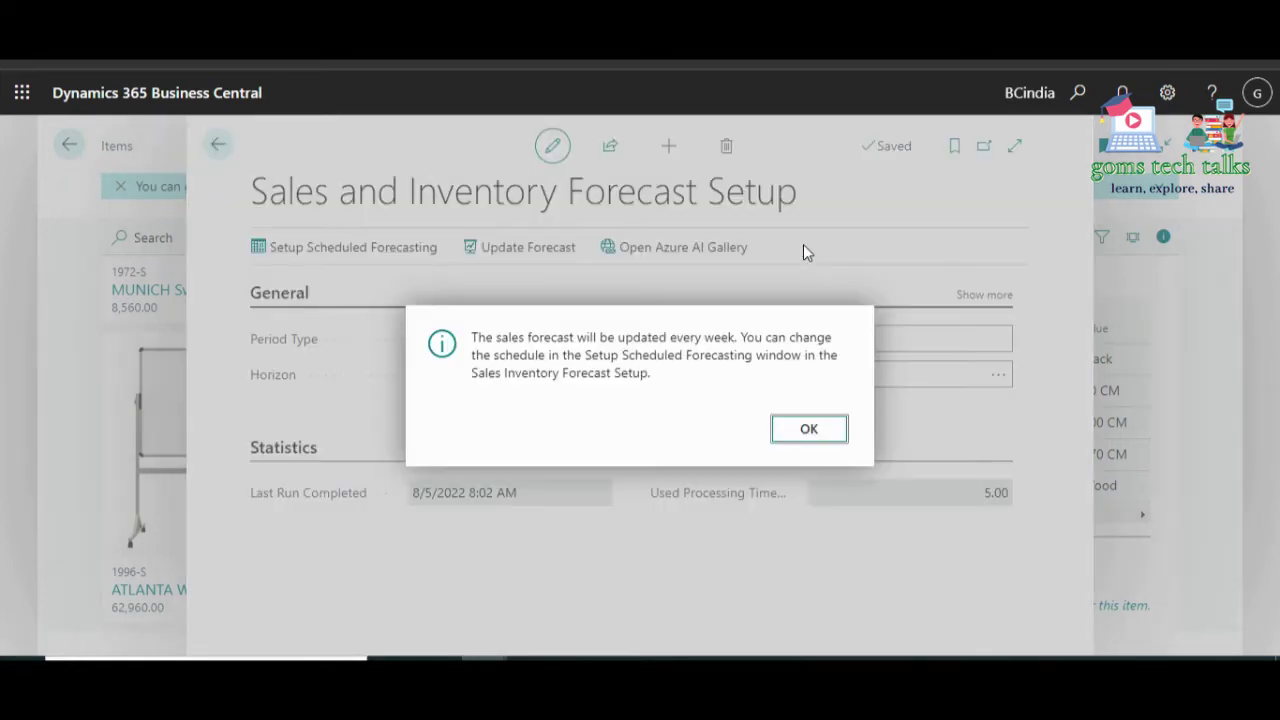
pyautogui.click(808, 430)
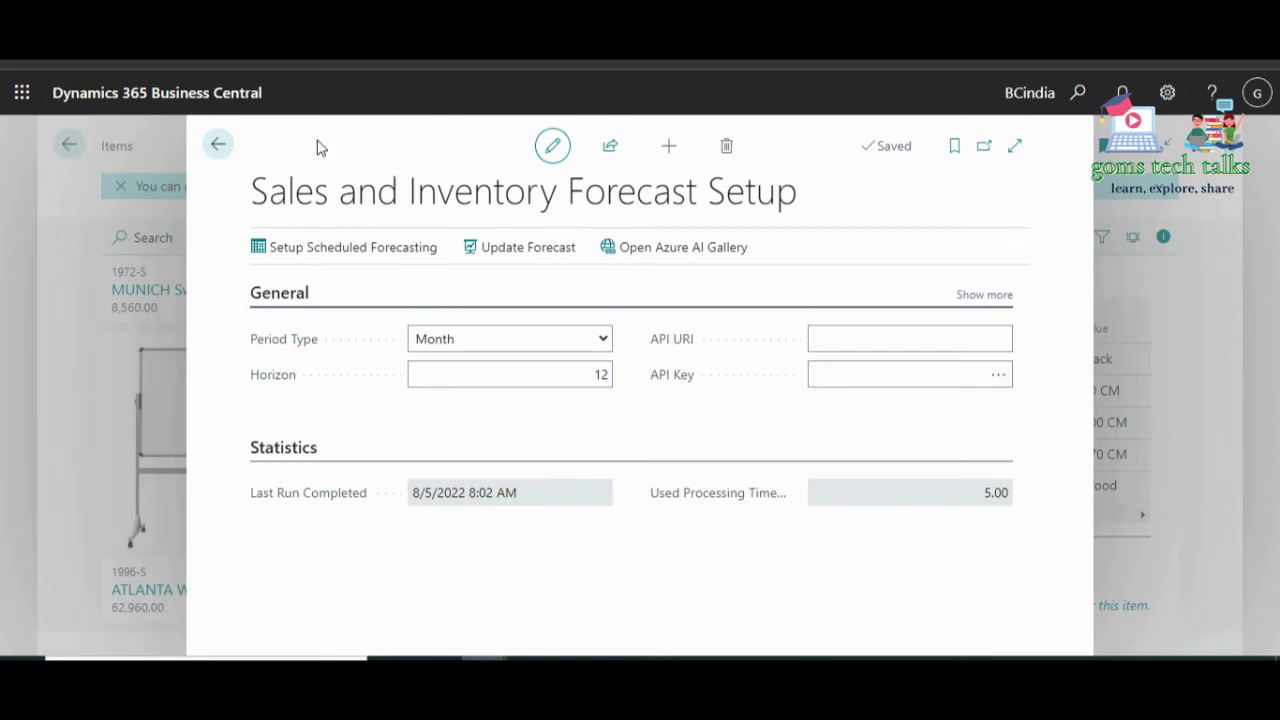
# Return to the Items list, refresh it and examine the ATHENS Desk's inventory forecast chart.
pyautogui.click(217, 146)
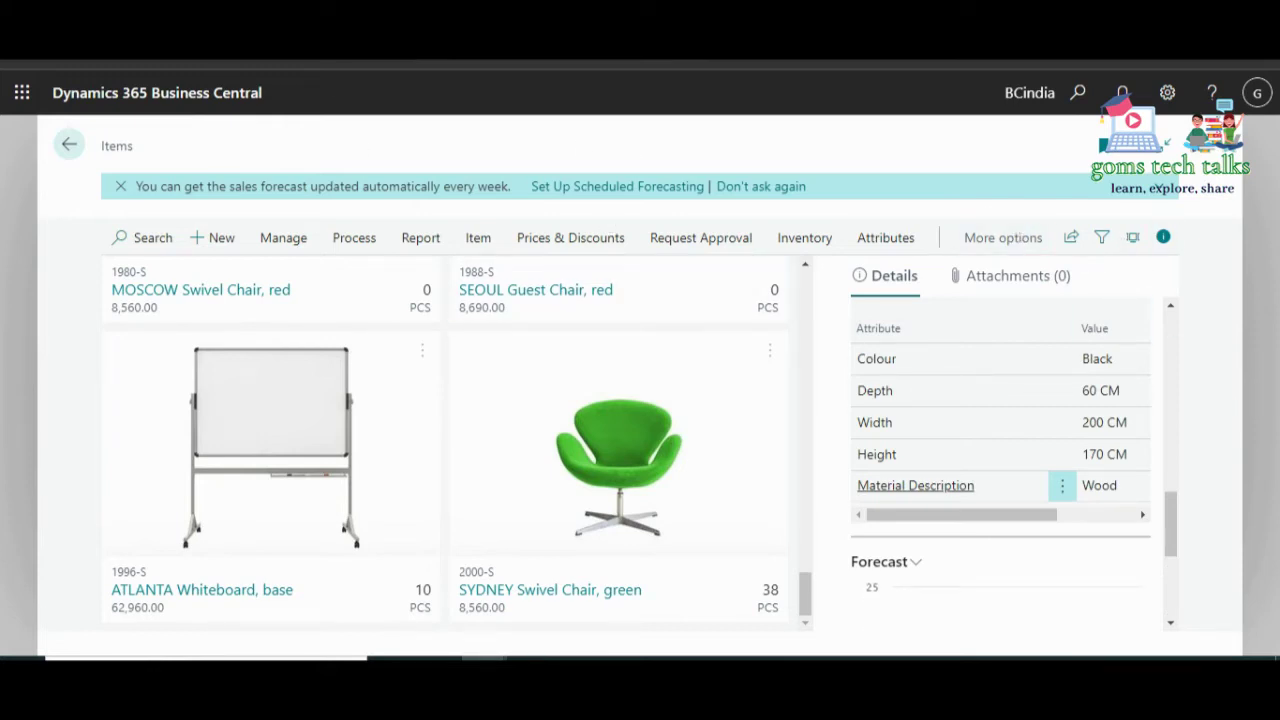
pyautogui.press('F5')
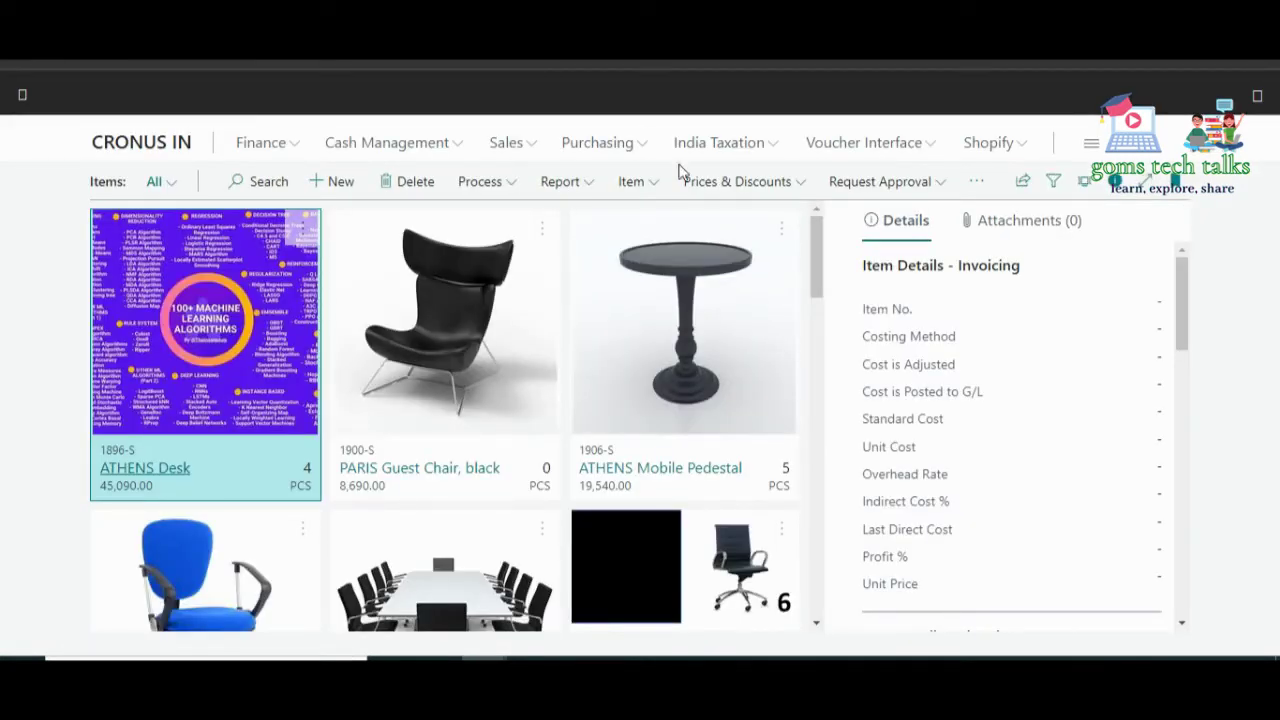
pyautogui.moveTo(1188, 355); pyautogui.dragTo(1179, 575)
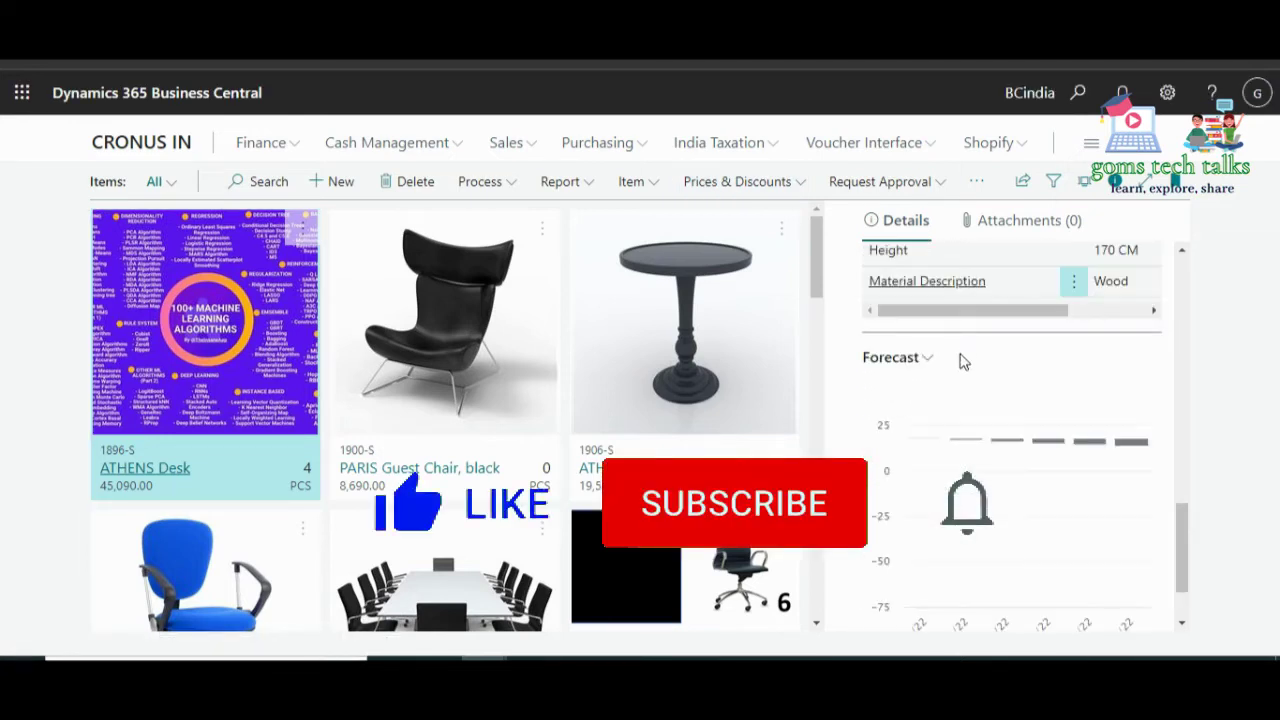
pyautogui.moveTo(1015, 470)
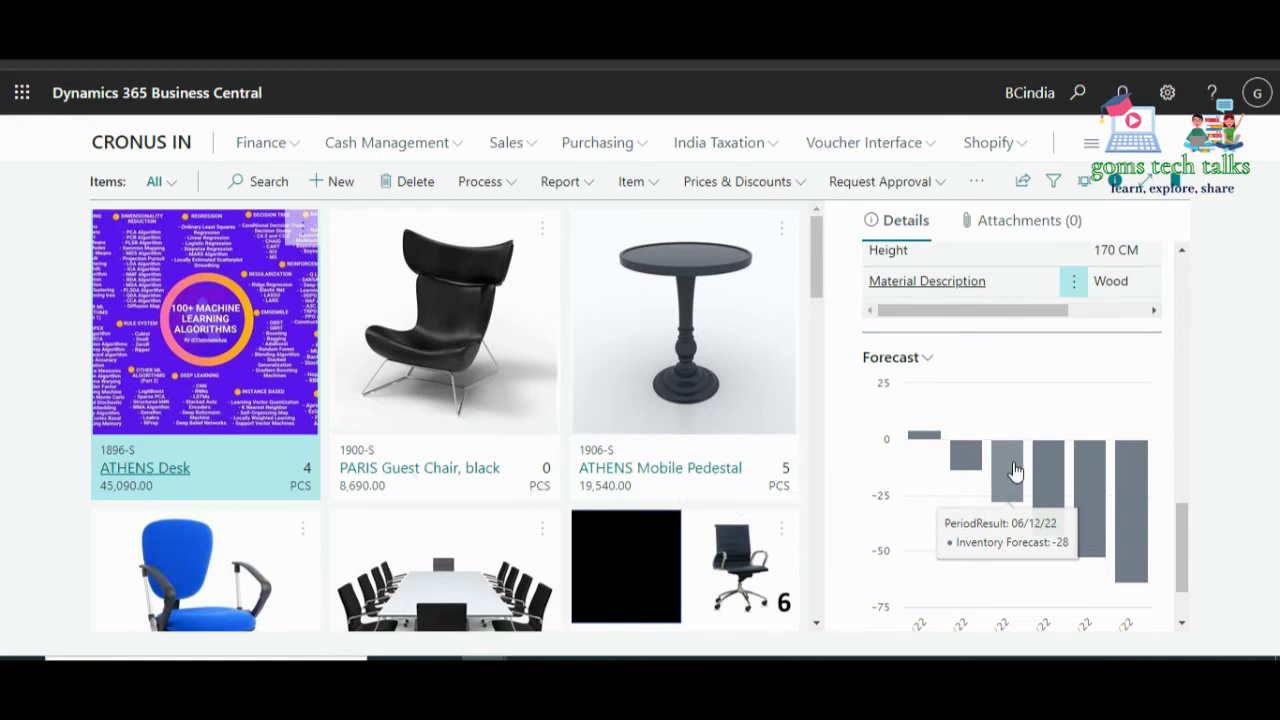
# Review the forecast settings reached from the ATHENS Desk's forecast chart, then close them.
pyautogui.click(924, 357)
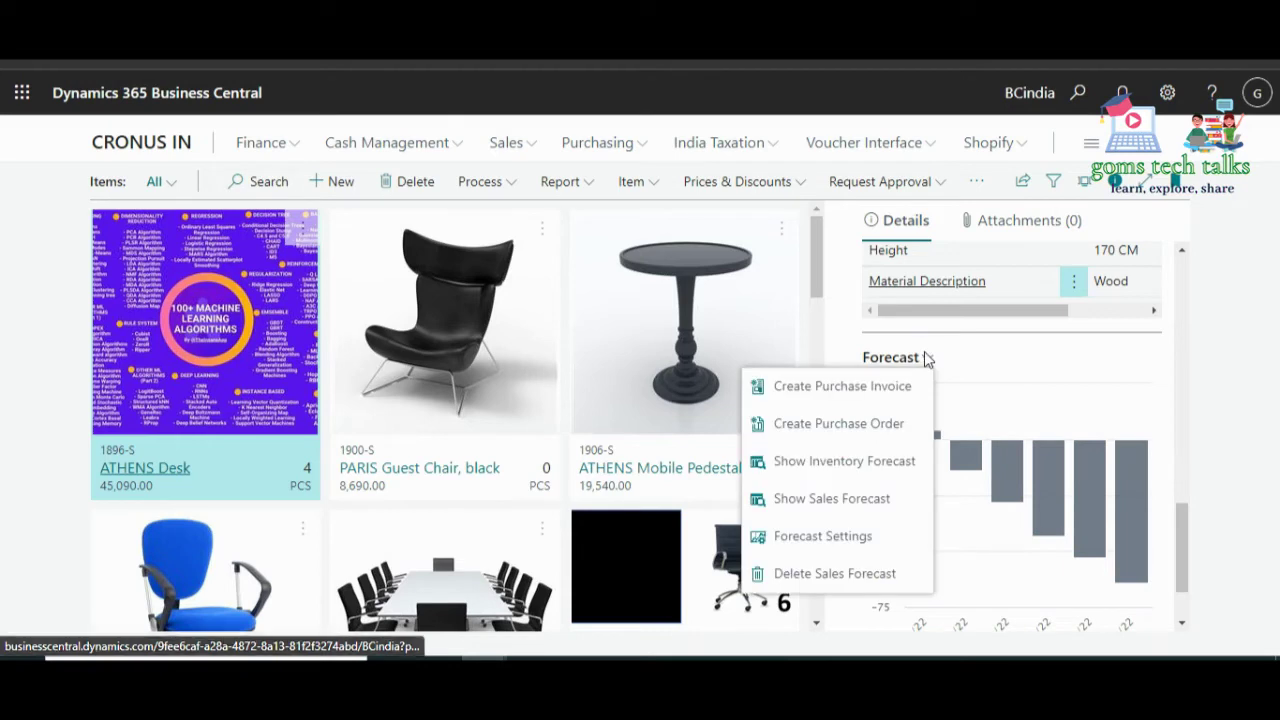
pyautogui.click(804, 545)
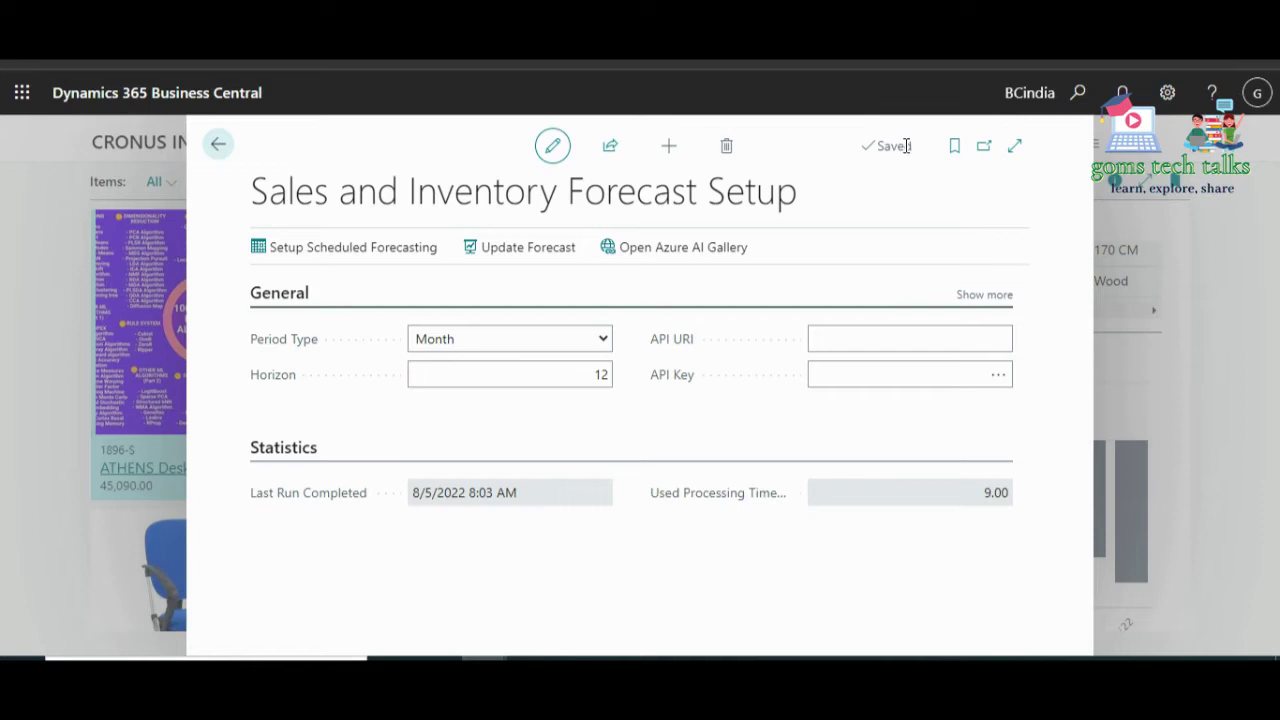
pyautogui.press('Escape')
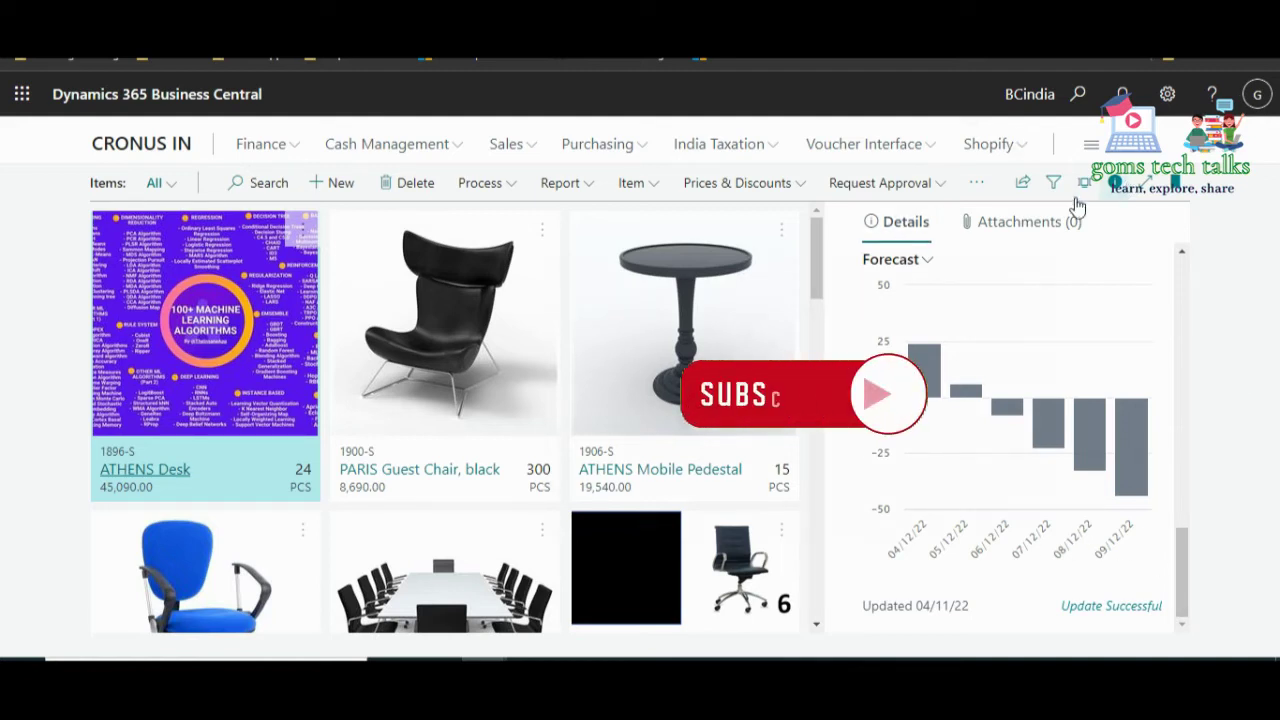
# Search for "item journal" and open the Item Journals page.
pyautogui.click(1078, 95)
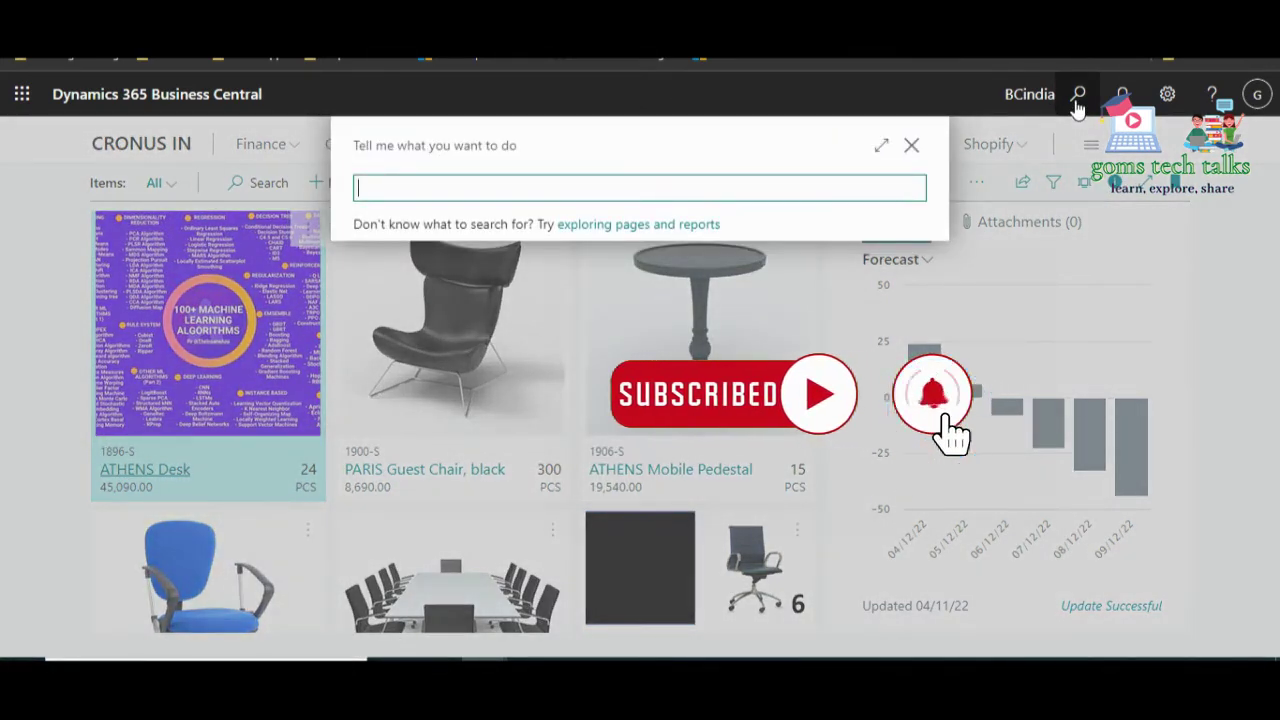
pyautogui.write('item journa')
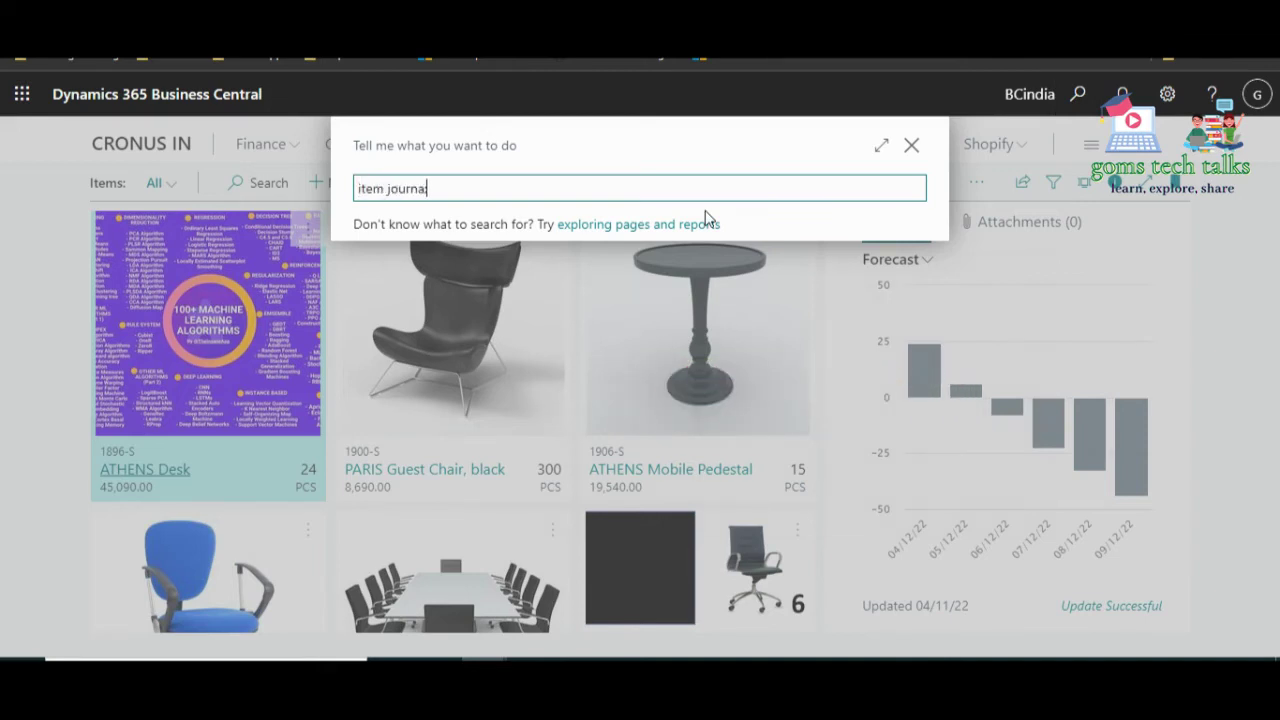
pyautogui.write('l')
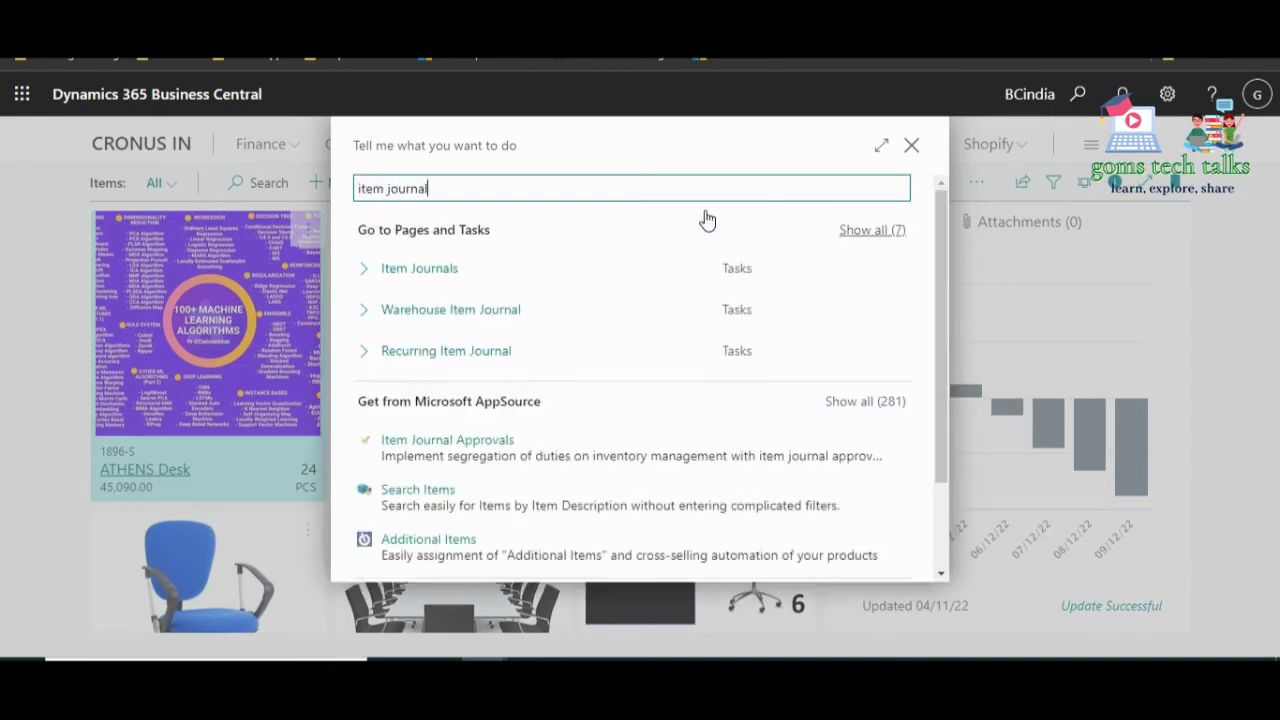
pyautogui.click(413, 272)
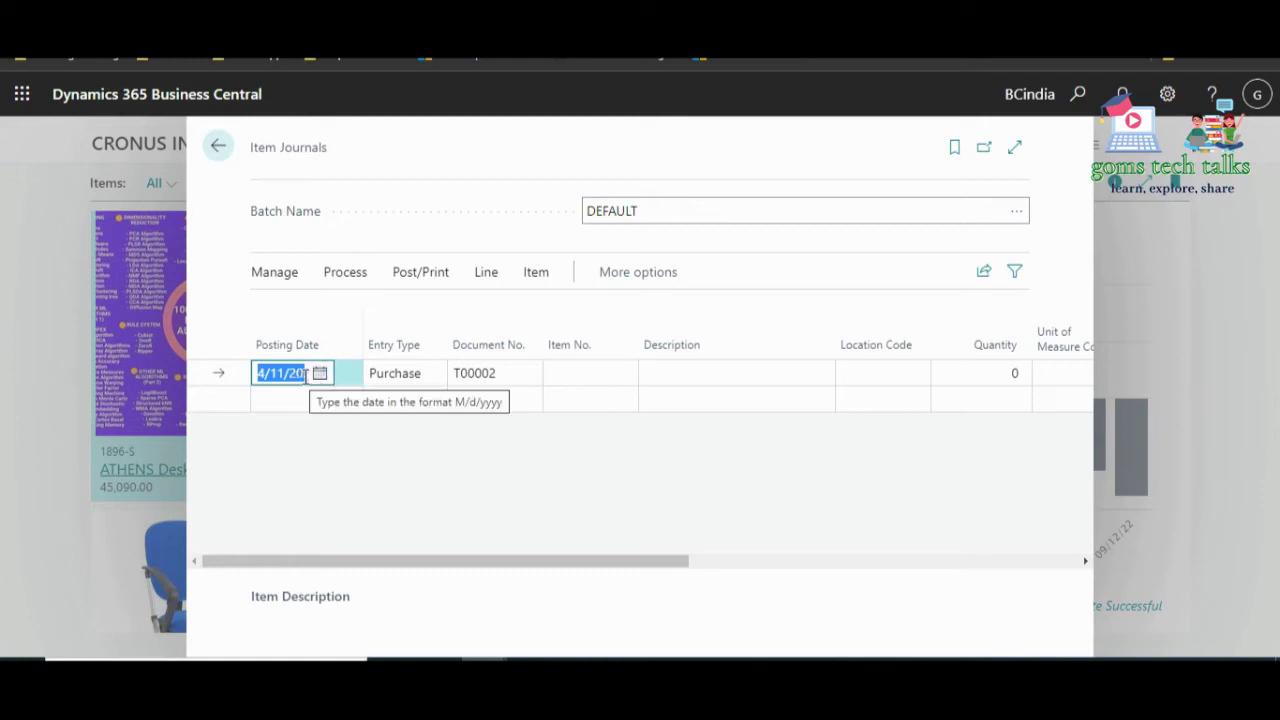
# Set the first journal line's posting date to 4/1/2022, keeping Purchase as the entry type.
pyautogui.click(320, 388)
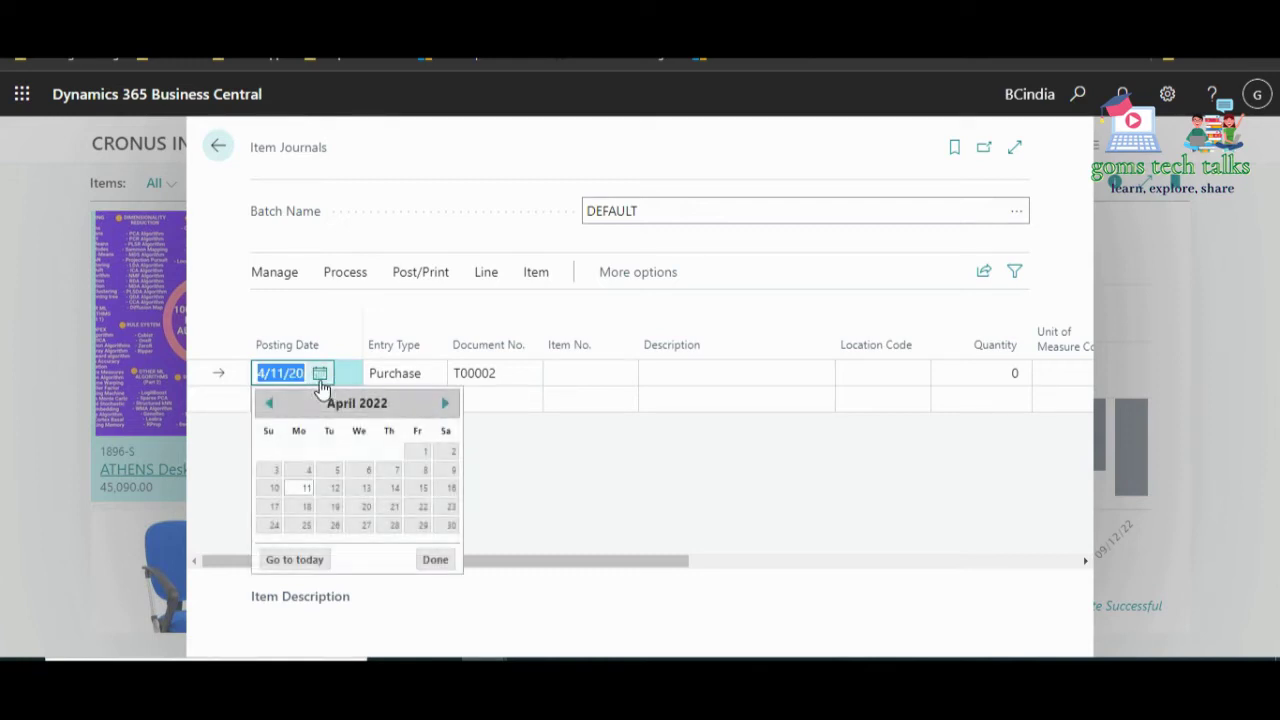
pyautogui.click(306, 472)
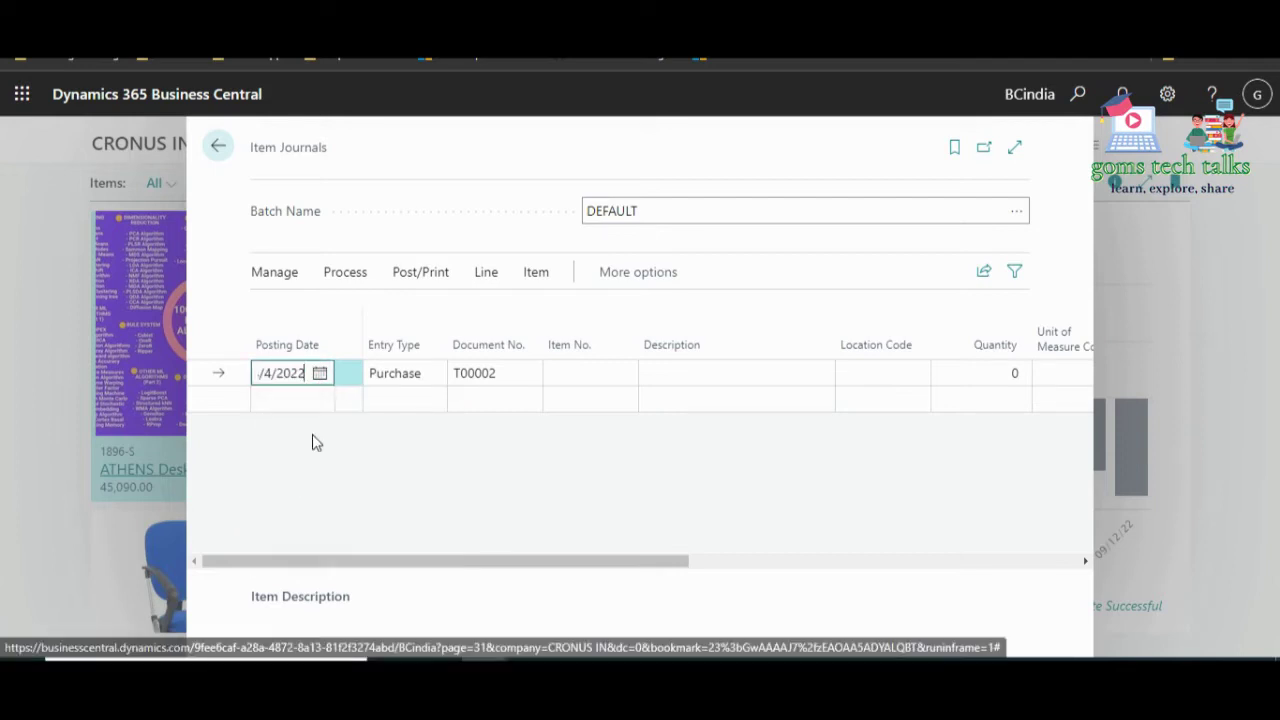
pyautogui.click(322, 388)
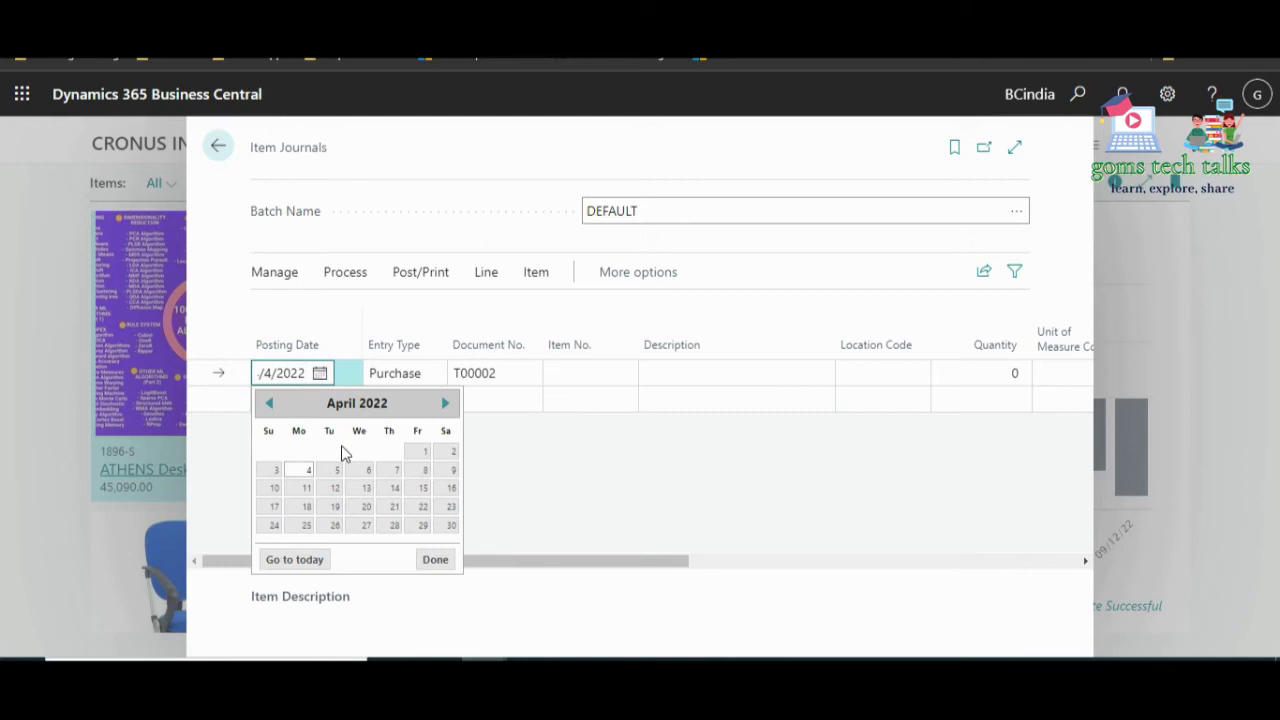
pyautogui.click(424, 452)
pyautogui.press('Tab')
pyautogui.press('Tab')
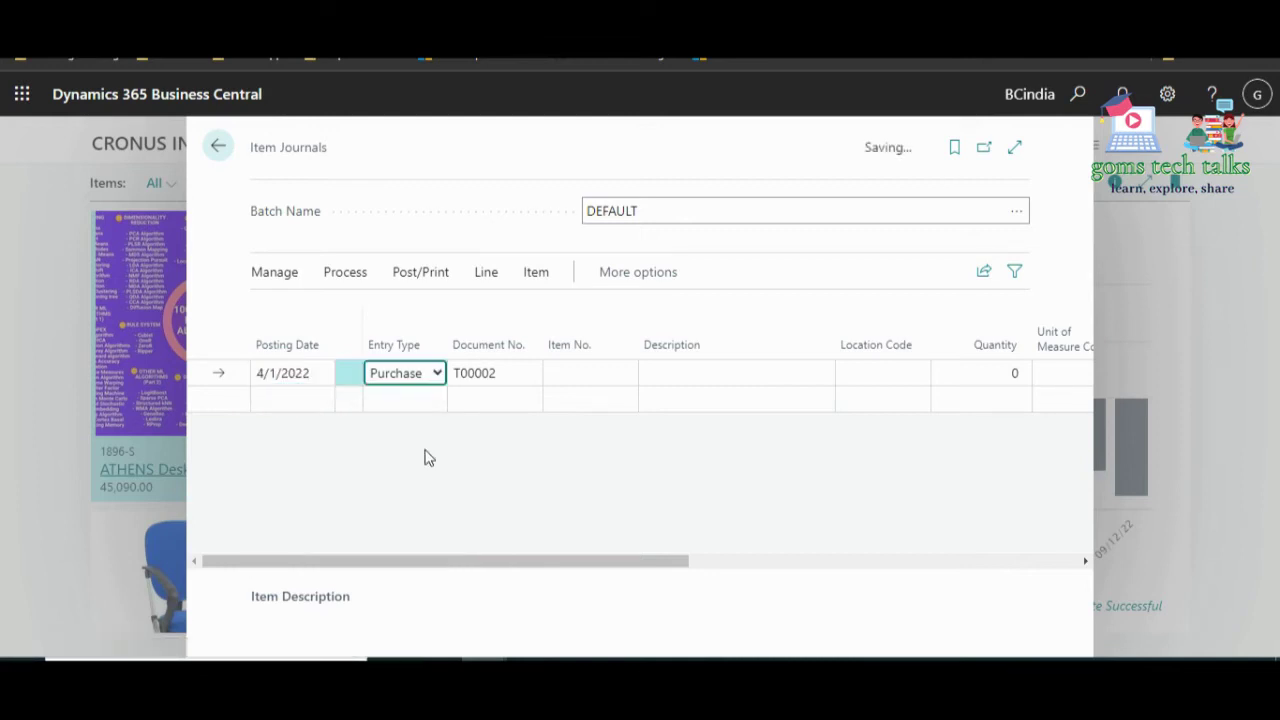
# Enter item 1896-S, ATHENS Desk, with quantity 20 on the first line and start a second journal line.
pyautogui.click(592, 376)
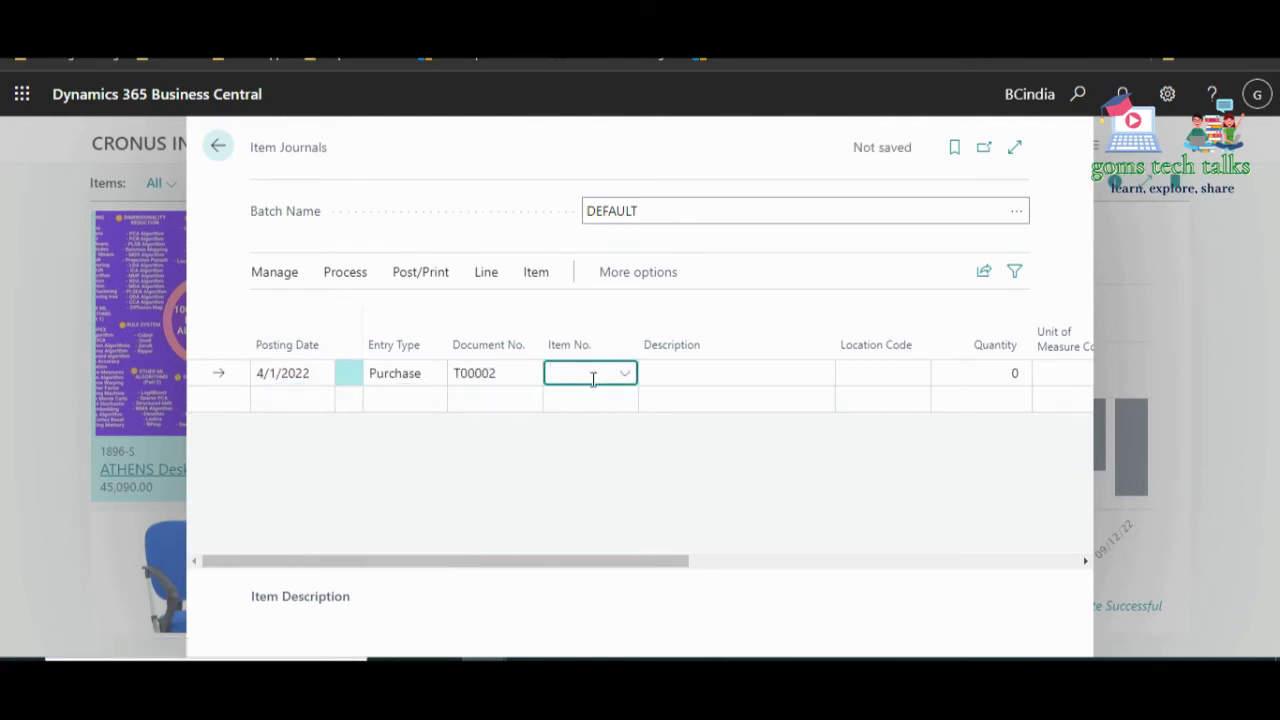
pyautogui.click(623, 372)
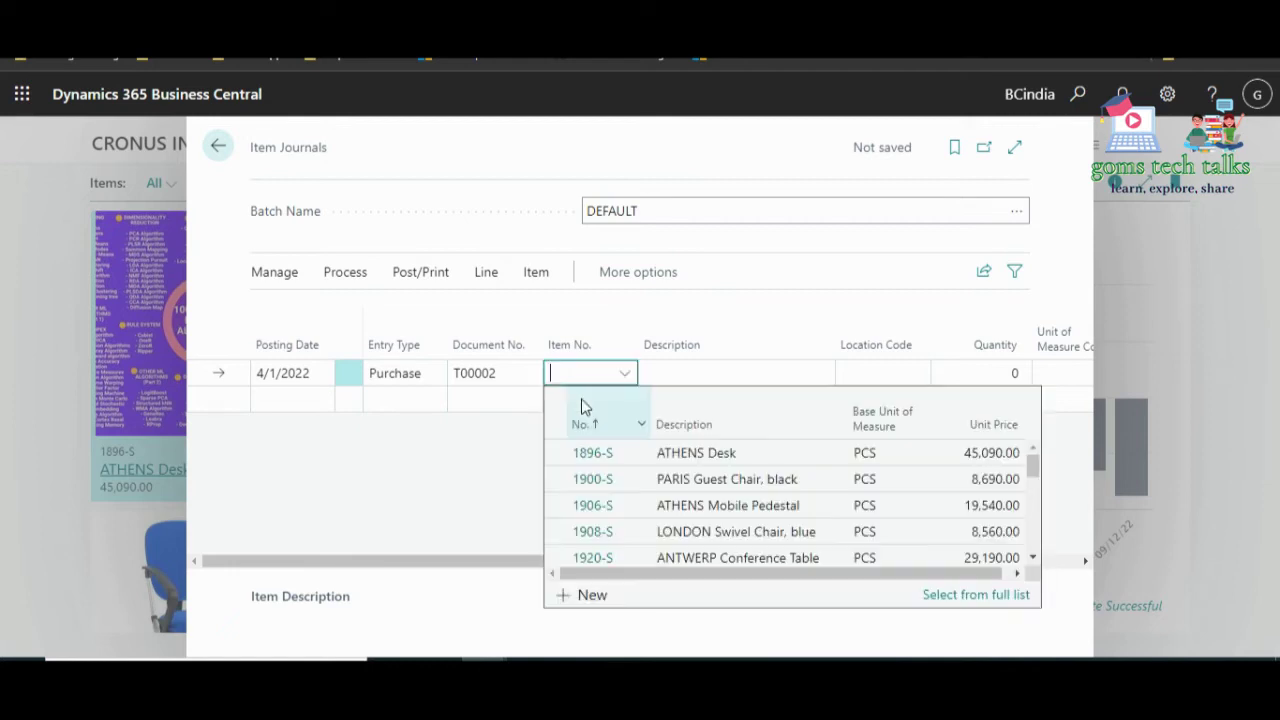
pyautogui.click(588, 456)
pyautogui.press('Return')
pyautogui.click(975, 375)
pyautogui.write('20')
pyautogui.press('Return')
pyautogui.press('Return')
pyautogui.press('Return')
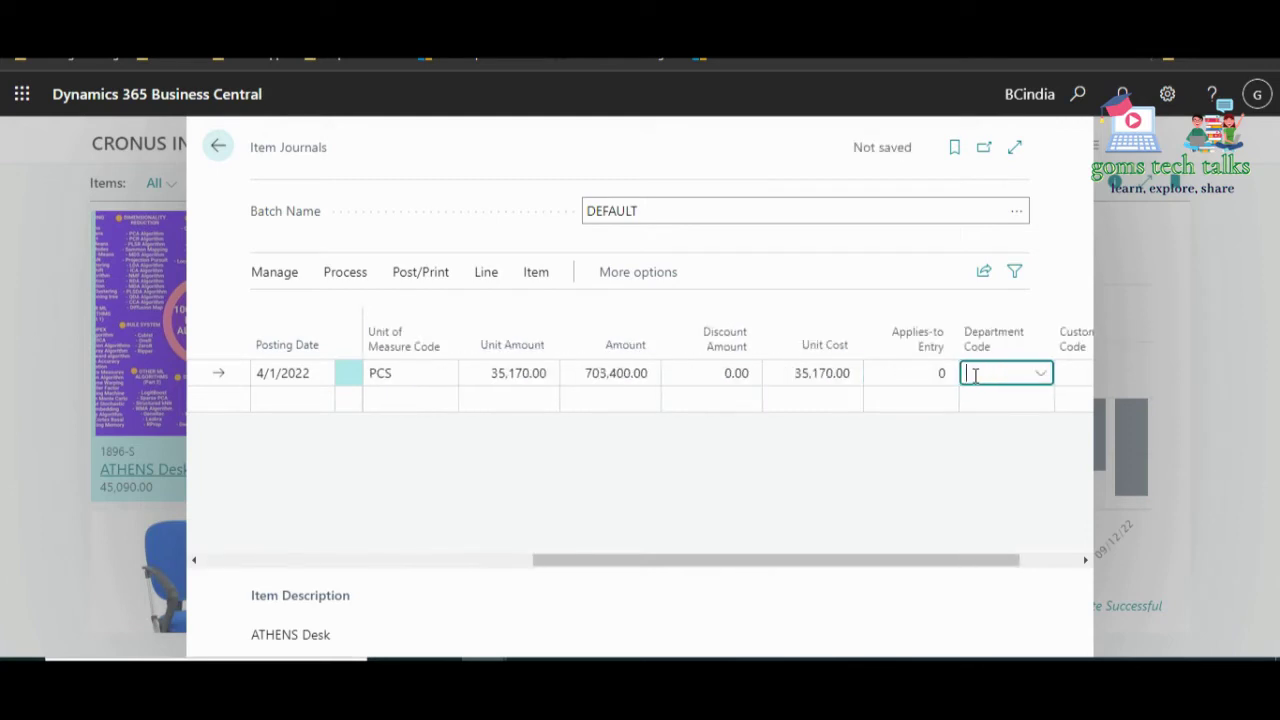
pyautogui.press('Return')
pyautogui.press('Return')
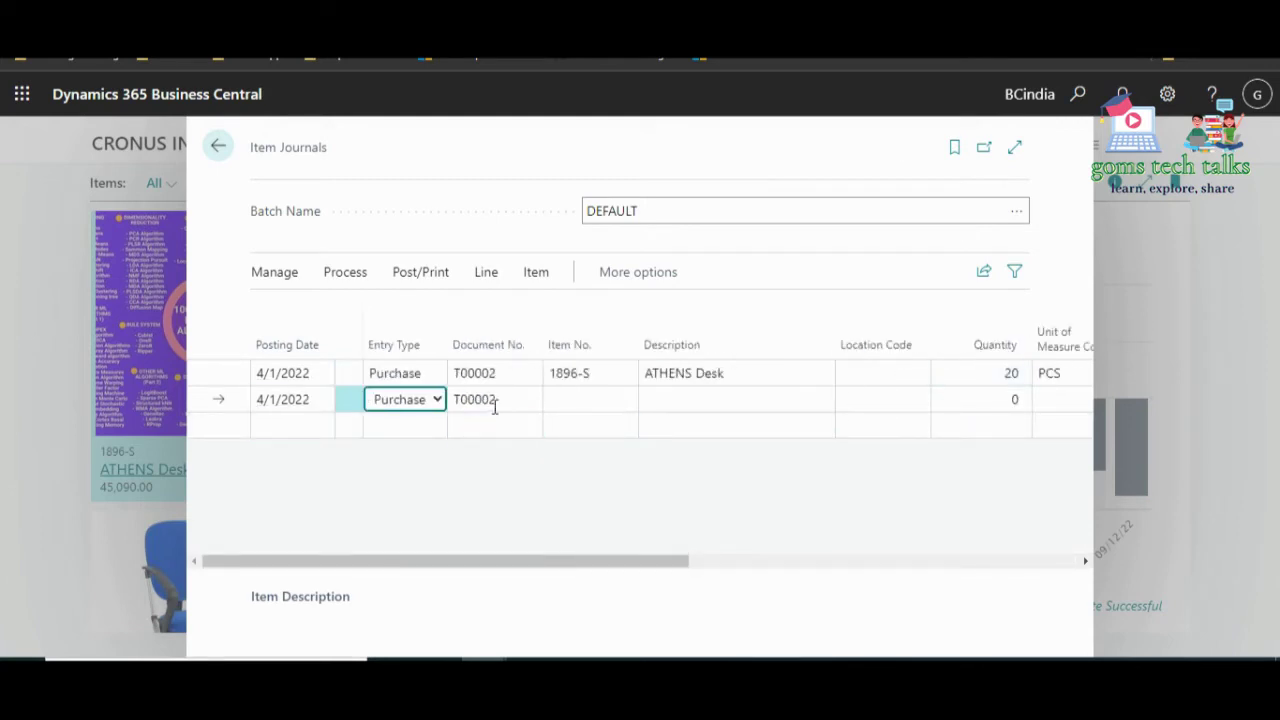
# Enter item 1900-S, PARIS Guest Chair, black, with quantity 200 on the second journal line and start a third line.
pyautogui.click(586, 403)
pyautogui.click(624, 403)
pyautogui.click(620, 410)
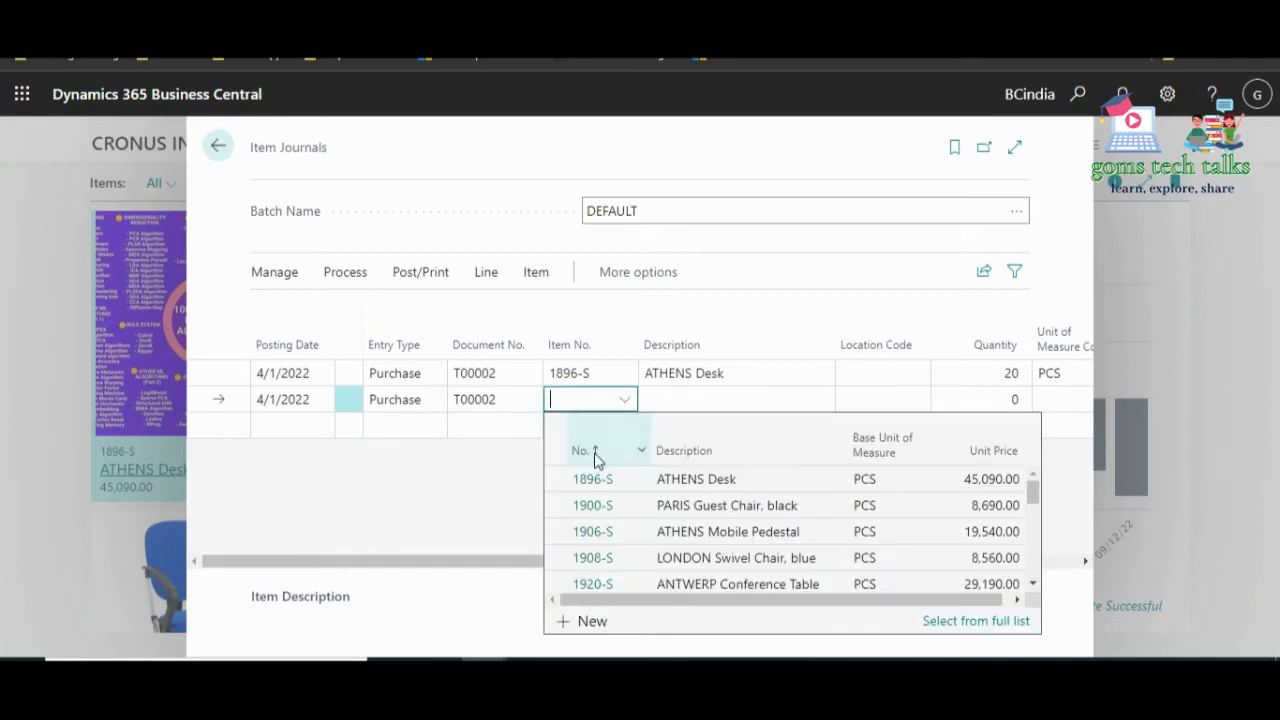
pyautogui.click(591, 503)
pyautogui.press('Tab')
pyautogui.press('Tab')
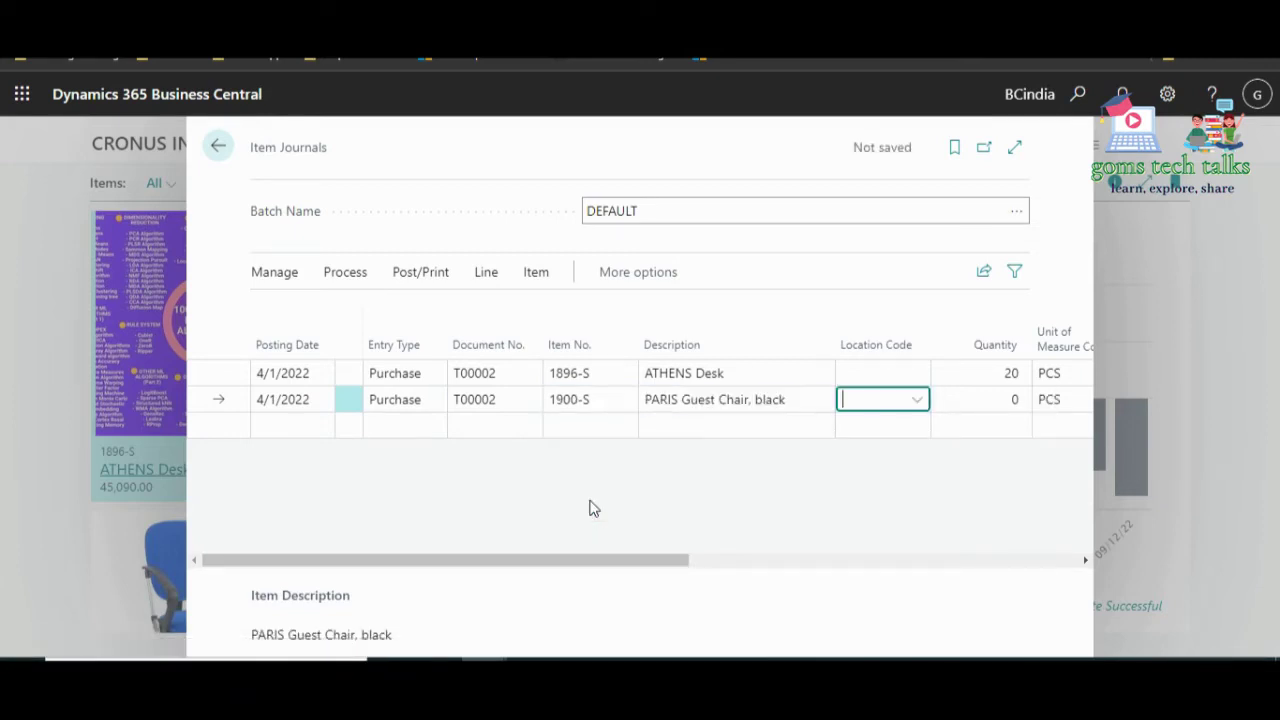
pyautogui.write('200')
pyautogui.press('Tab')
pyautogui.press('Tab')
pyautogui.press('Tab')
pyautogui.press('Tab')
pyautogui.press('Tab')
pyautogui.press('Tab')
pyautogui.press('Tab')
pyautogui.press('Tab')
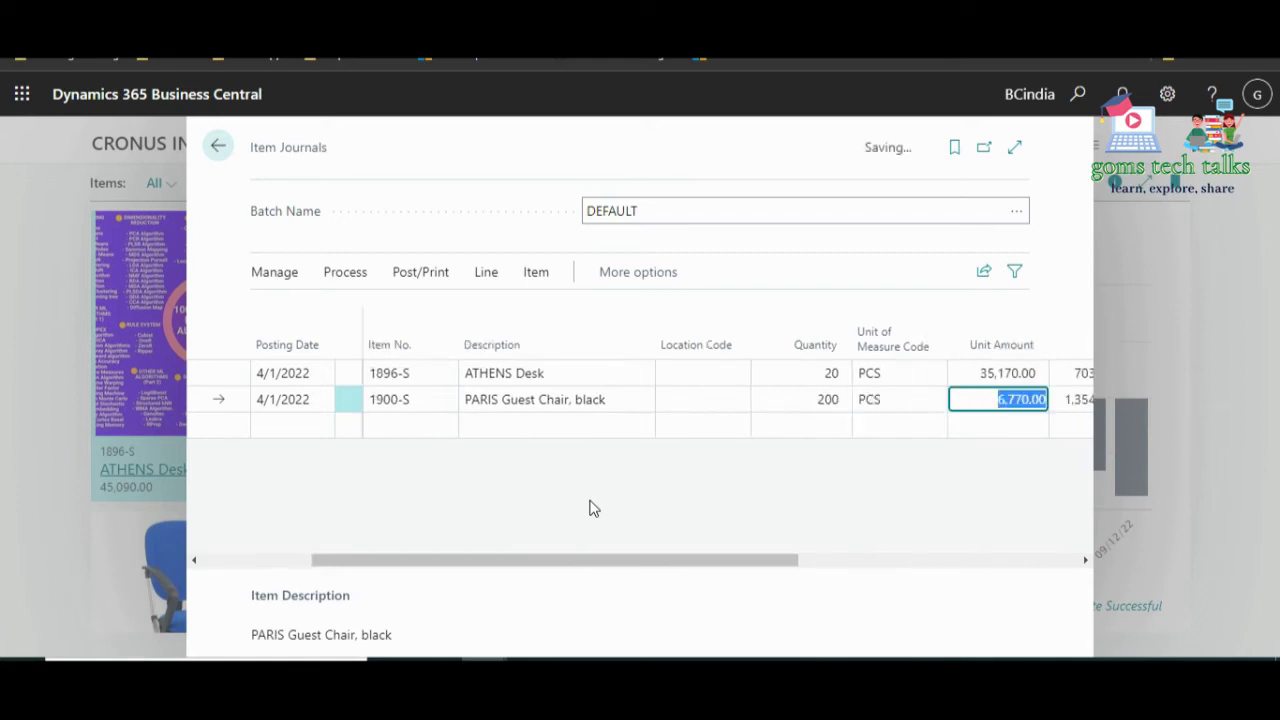
pyautogui.press('Return')
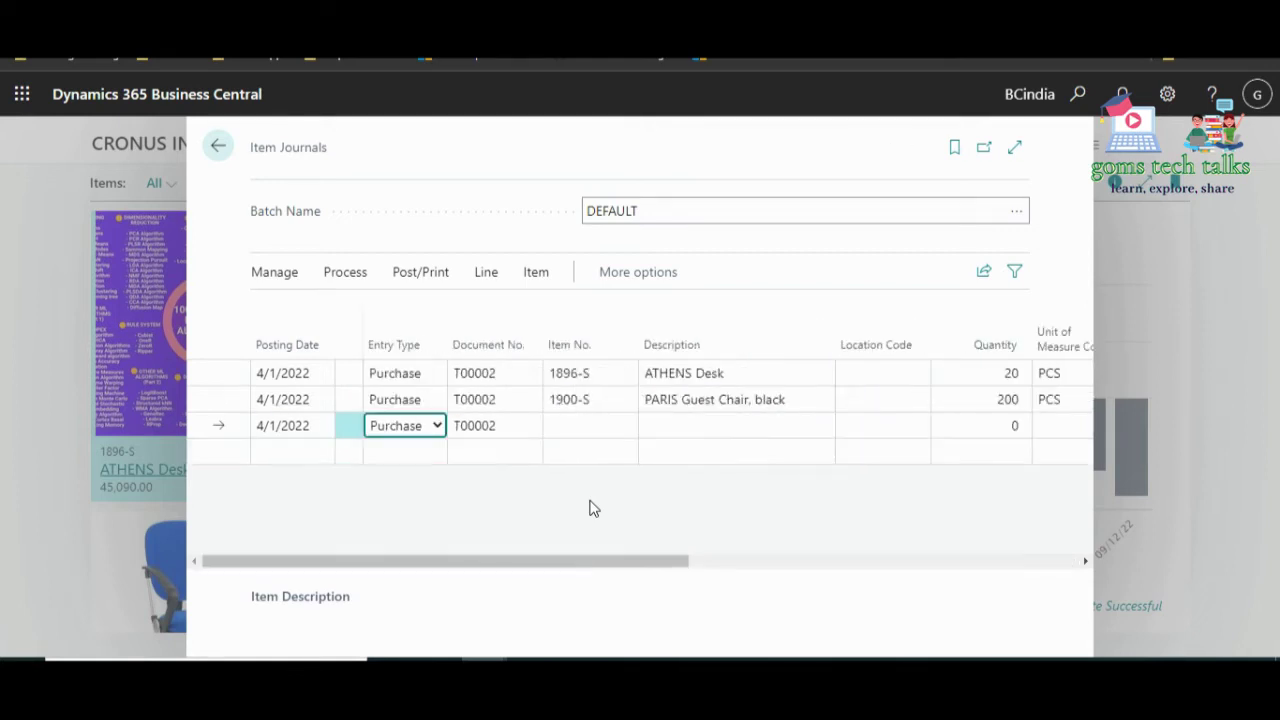
# Enter item 1906-S, ATHENS Mobile Pedestal, with quantity 300 on the third journal line and start a fourth line.
pyautogui.press('Tab')
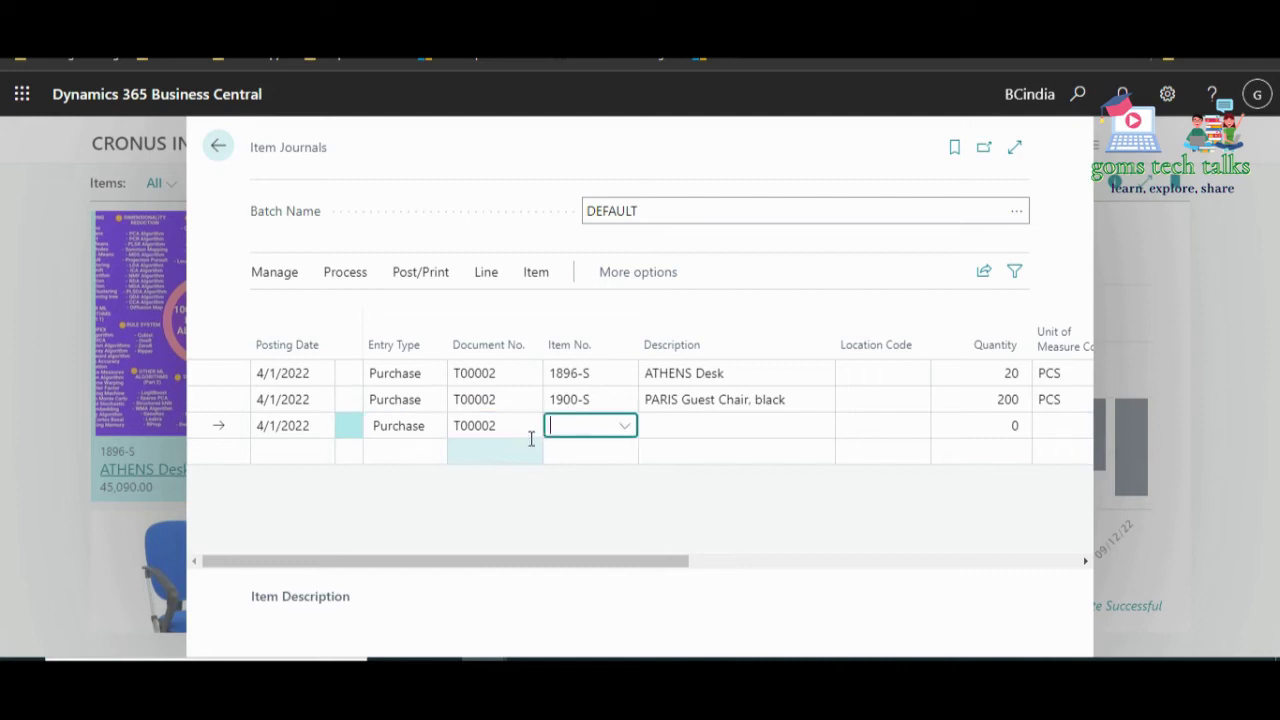
pyautogui.click(625, 427)
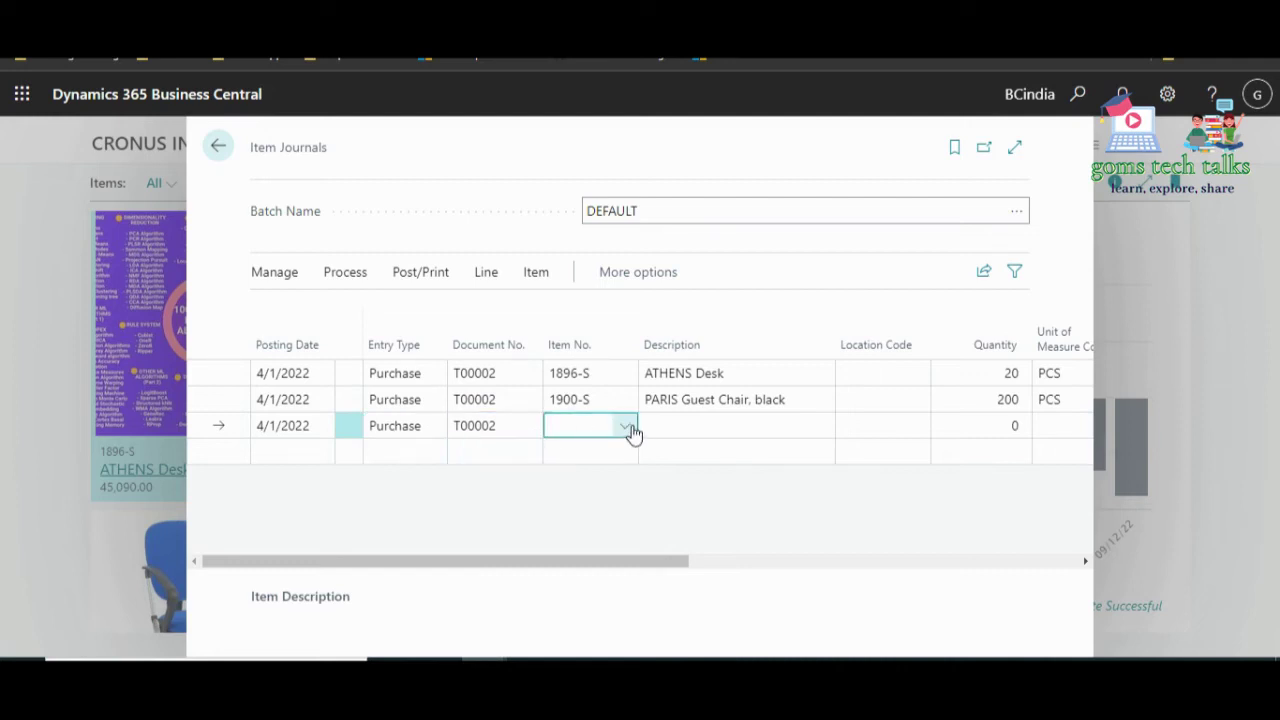
pyautogui.click(593, 309)
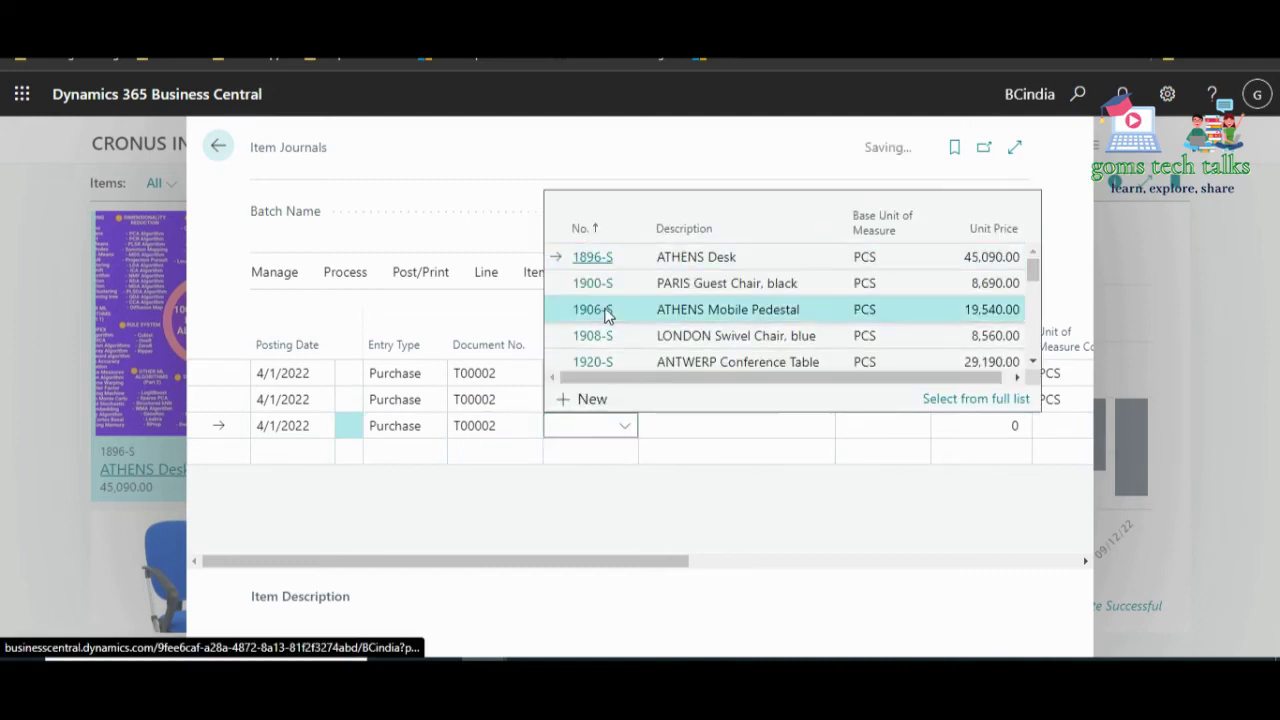
pyautogui.press('Tab')
pyautogui.press('Tab')
pyautogui.write('300')
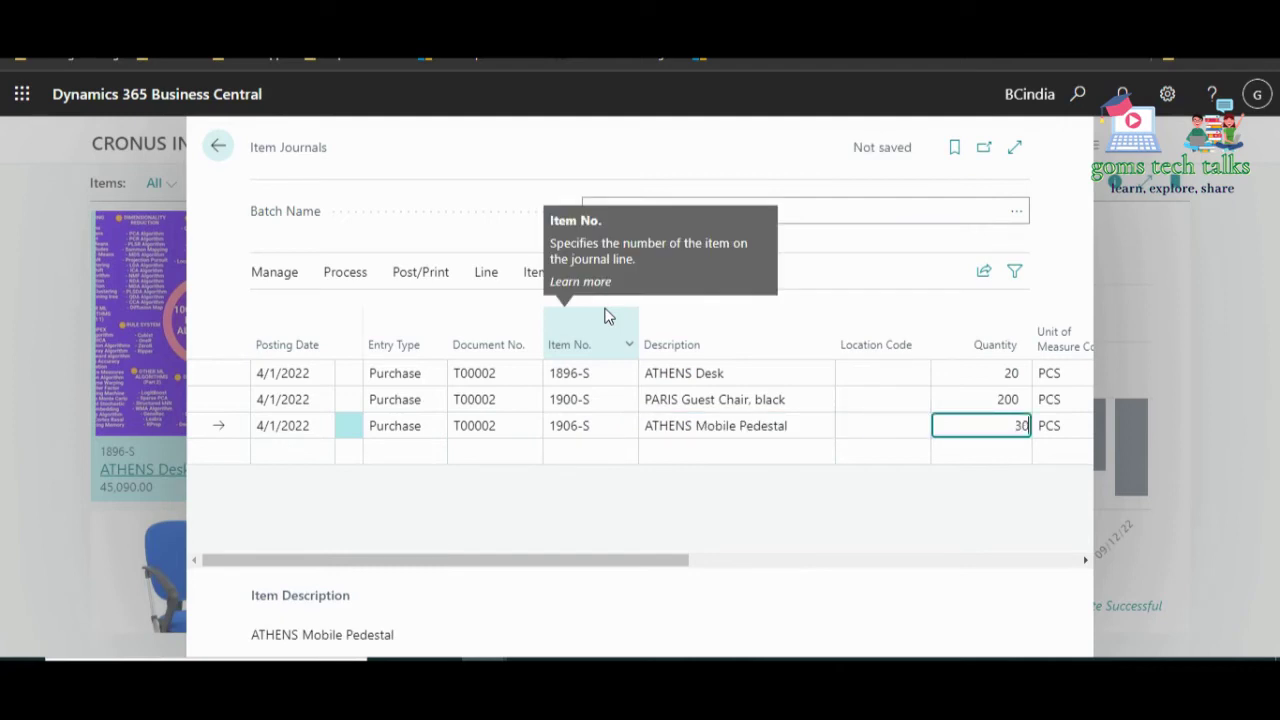
pyautogui.press('Tab')
pyautogui.press('Tab')
pyautogui.press('Tab')
pyautogui.press('Tab')
pyautogui.press('Tab')
pyautogui.press('Tab')
pyautogui.press('Tab')
pyautogui.press('Tab')
pyautogui.press('Tab')
pyautogui.press('Tab')
pyautogui.press('Tab')
pyautogui.press('Tab')
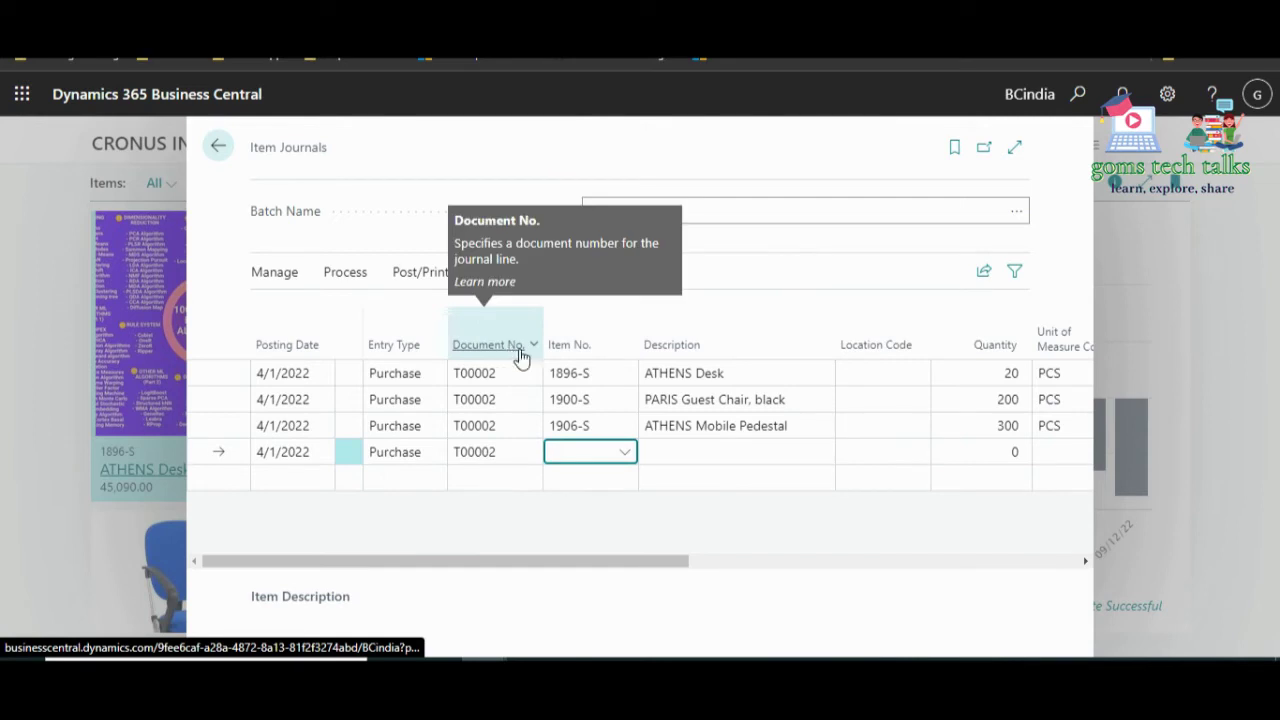
# Enter item 1896-S, ATHENS Desk, with quantity 100 on the fourth journal line and start a fifth line.
pyautogui.click(624, 453)
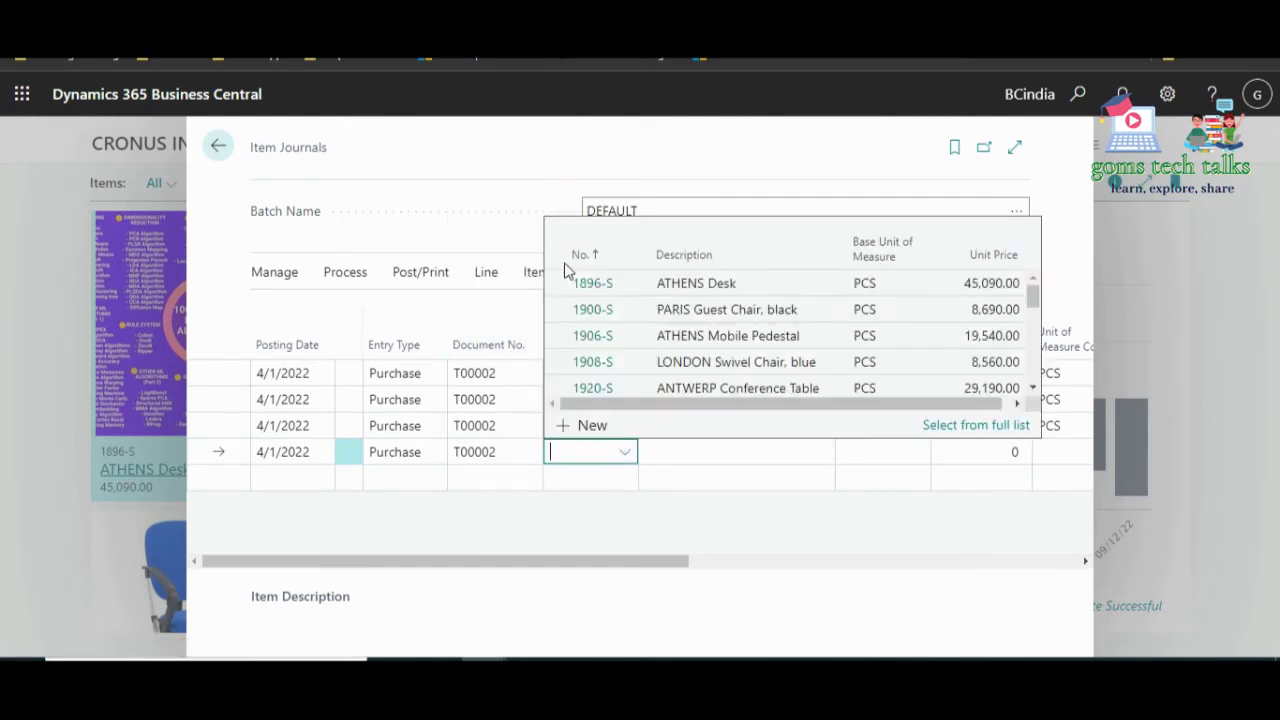
pyautogui.click(588, 285)
pyautogui.press('Tab')
pyautogui.press('Tab')
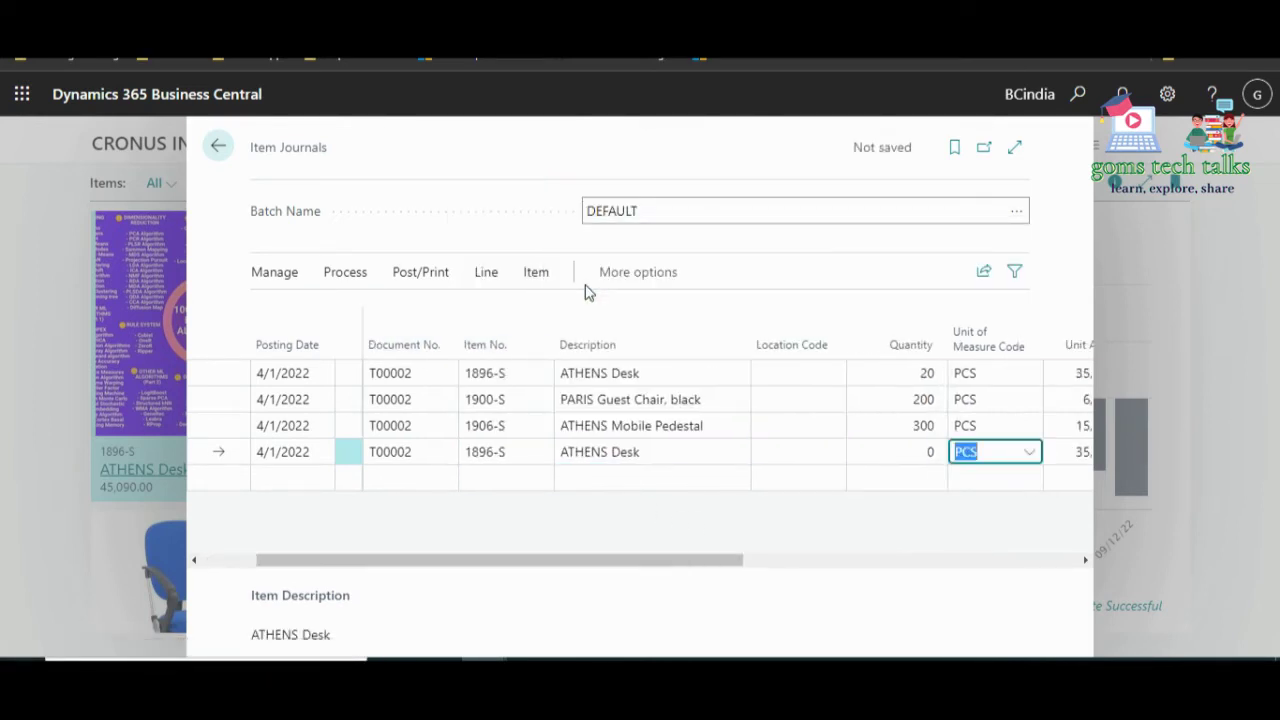
pyautogui.hotkey('shift', 'Tab')
pyautogui.write('100')
pyautogui.press('Tab')
pyautogui.press('Tab')
pyautogui.press('Tab')
pyautogui.press('Tab')
pyautogui.press('Tab')
pyautogui.press('Tab')
pyautogui.press('Tab')
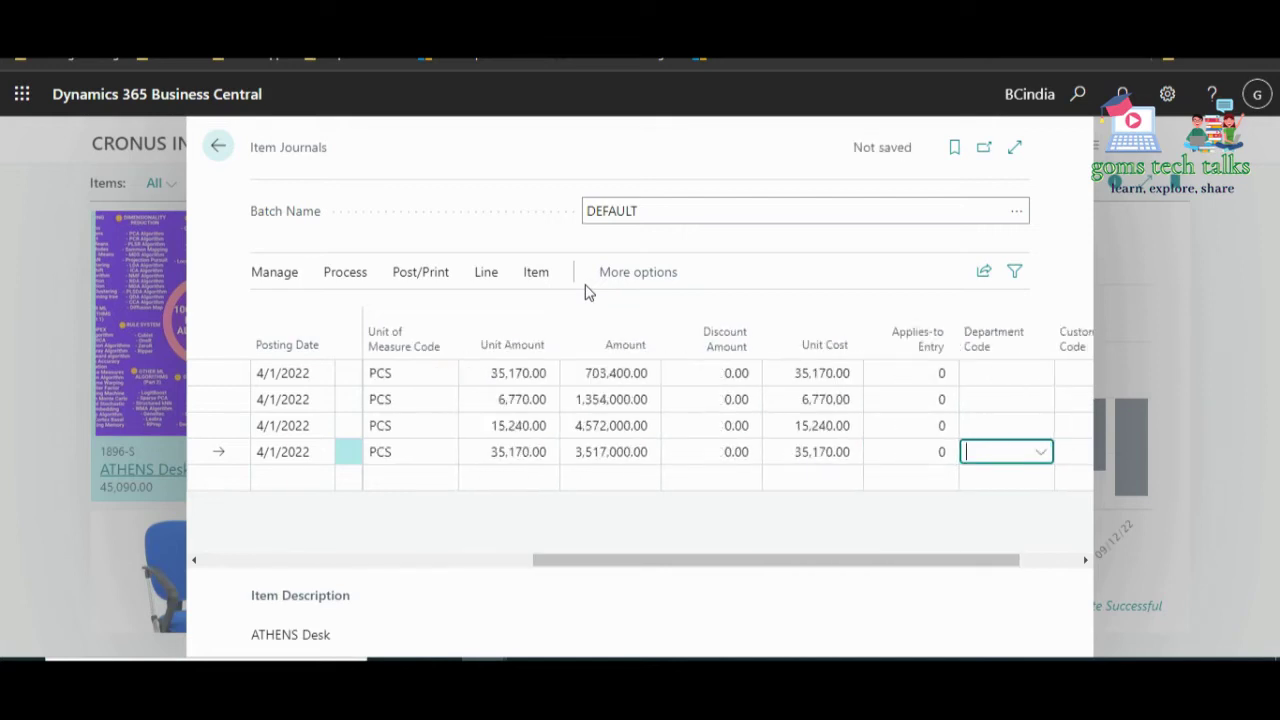
pyautogui.press('Tab')
pyautogui.press('Tab')
pyautogui.press('Tab')
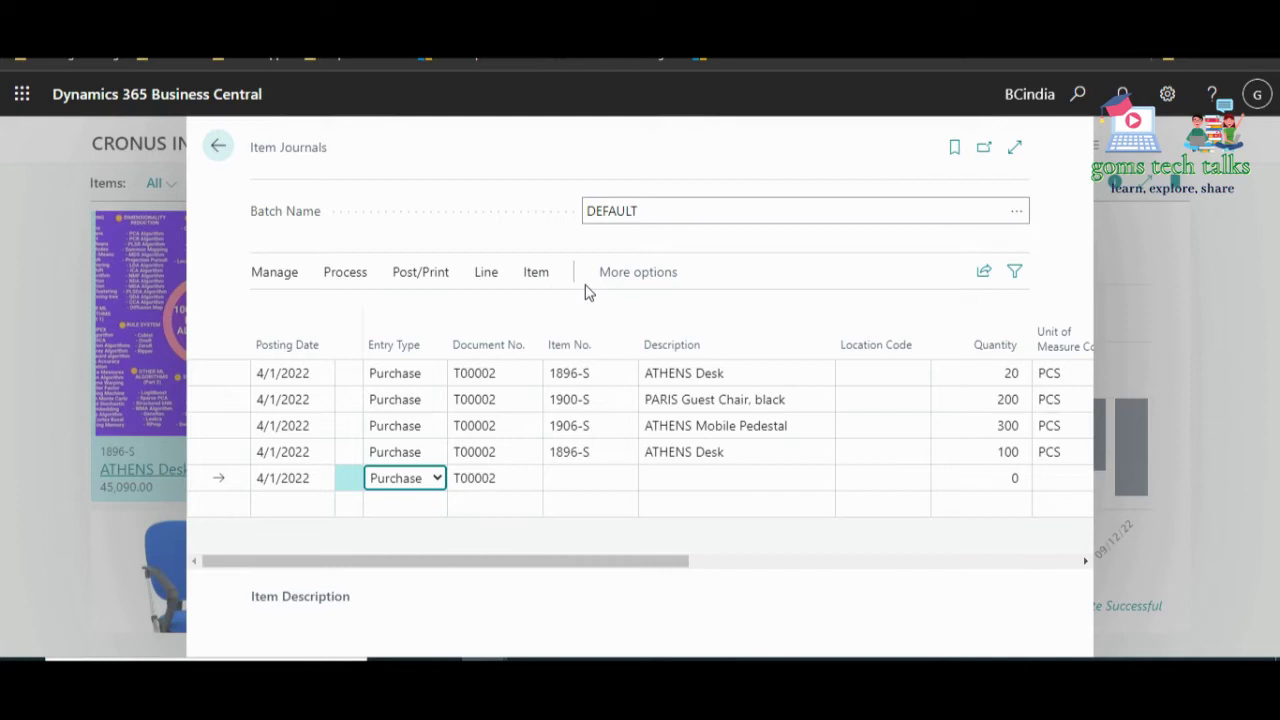
# Enter item 1906-S, ATHENS Mobile Pedestal, with quantity 300 on the fifth journal line and move on to a new line.
pyautogui.press('Tab')
pyautogui.press('Tab')
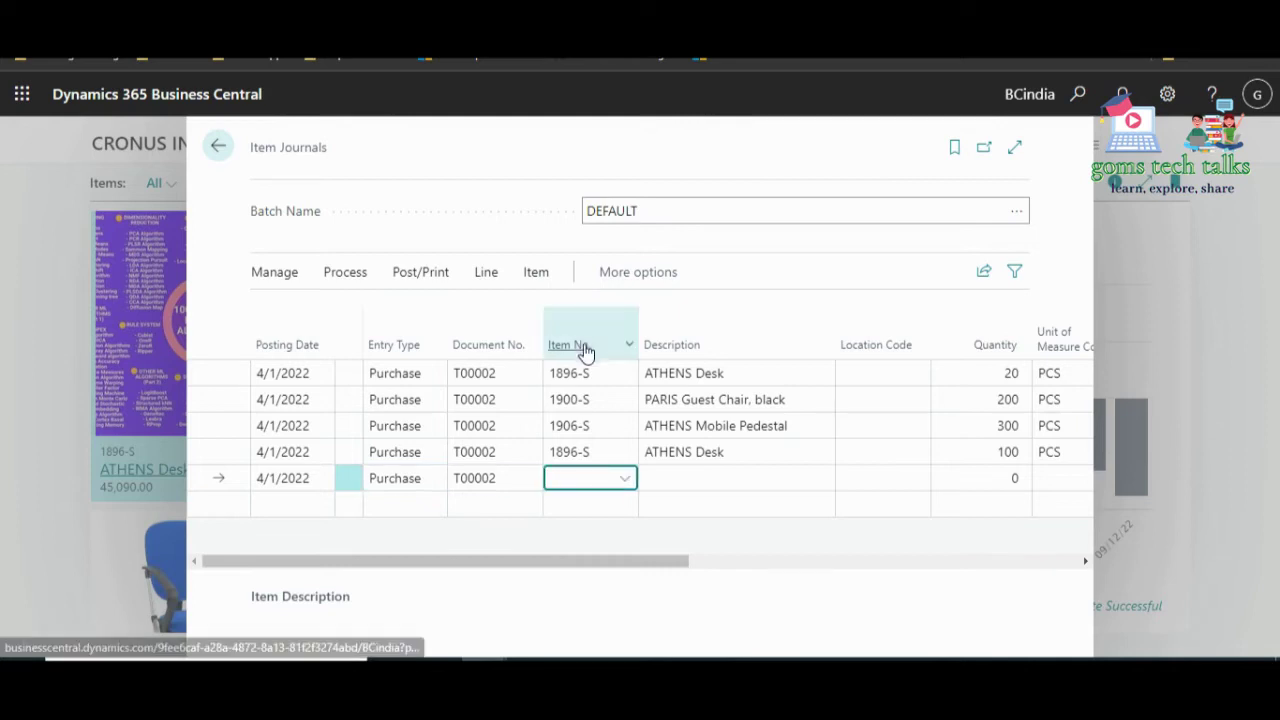
pyautogui.click(625, 478)
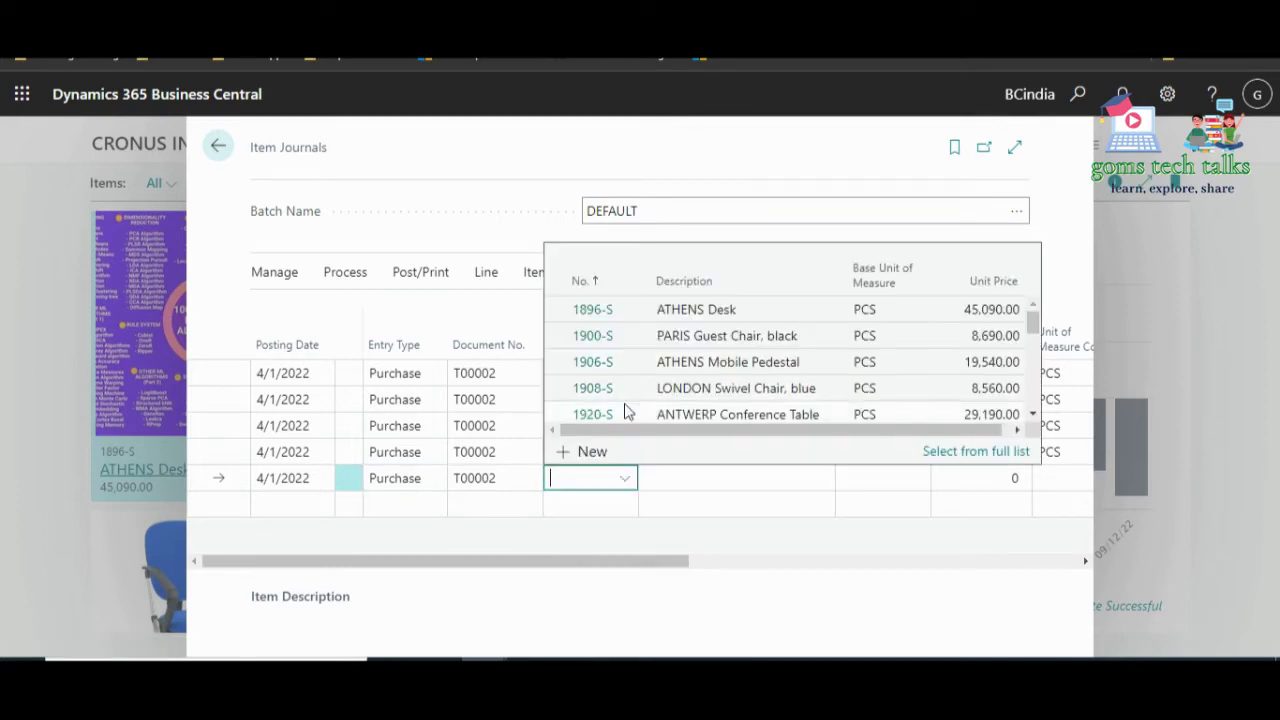
pyautogui.click(588, 370)
pyautogui.press('Return')
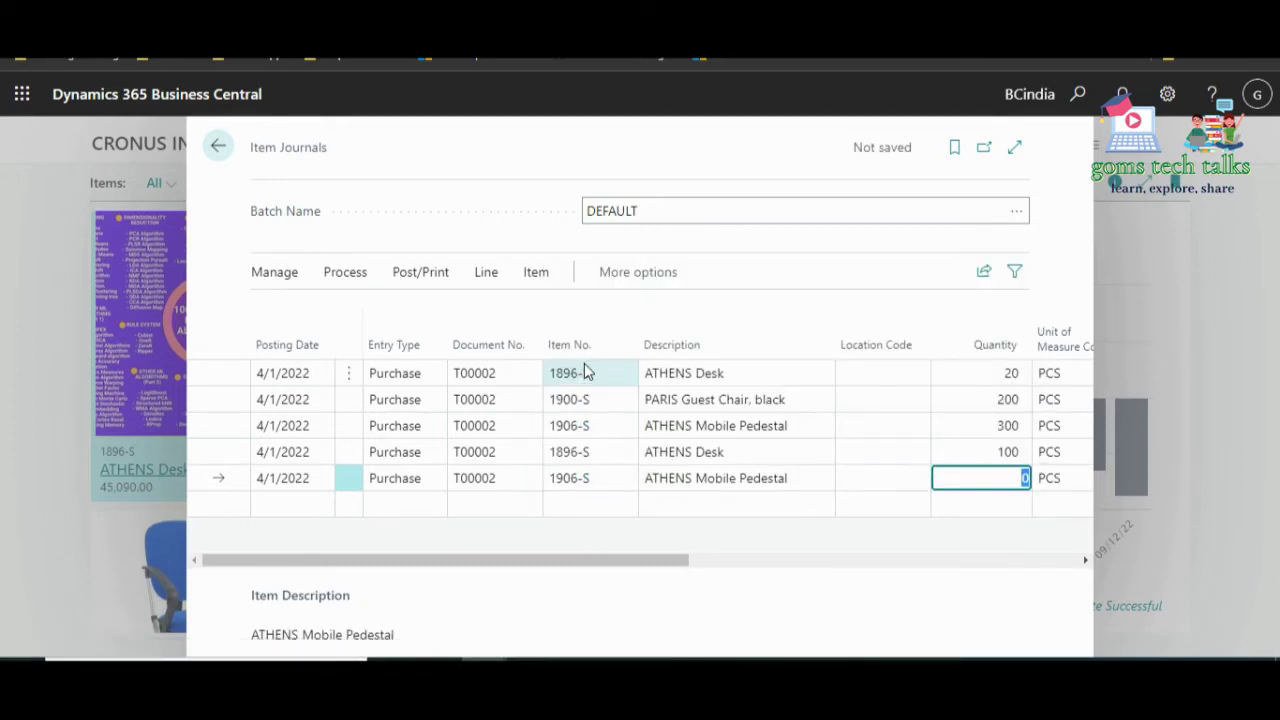
pyautogui.write('300')
pyautogui.press('Return')
pyautogui.press('Return')
pyautogui.press('Return')
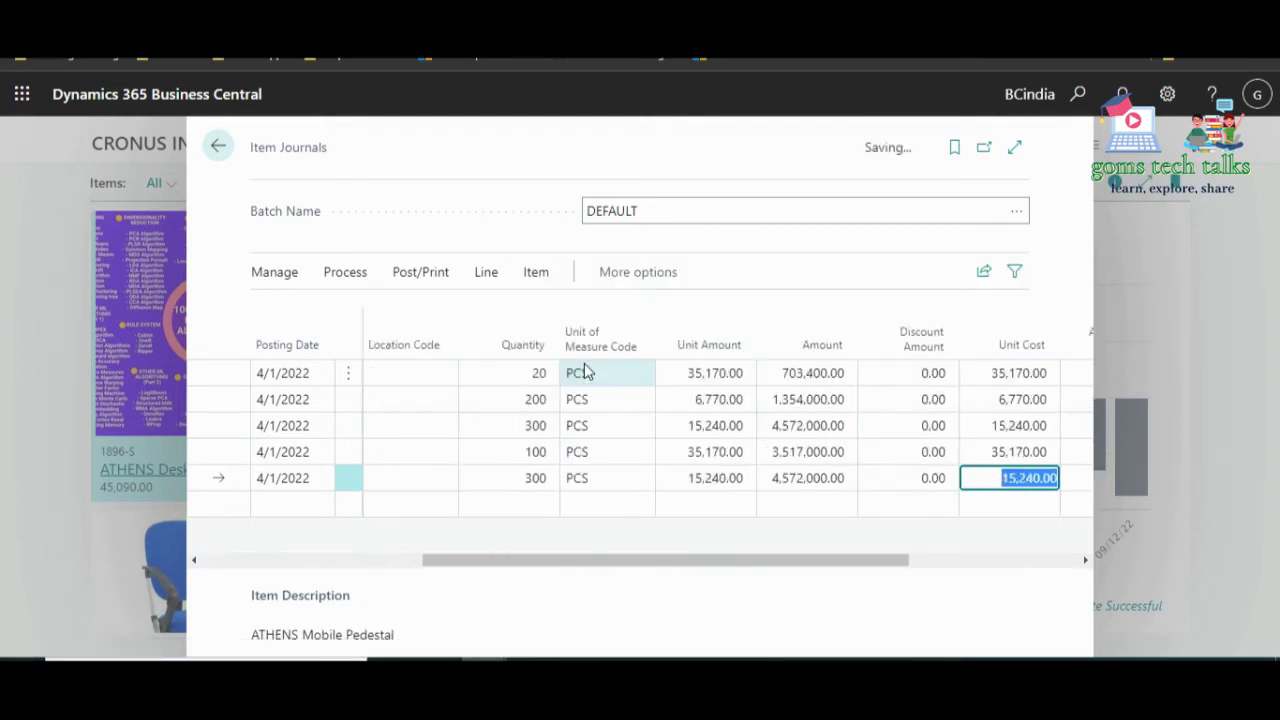
pyautogui.press('Return')
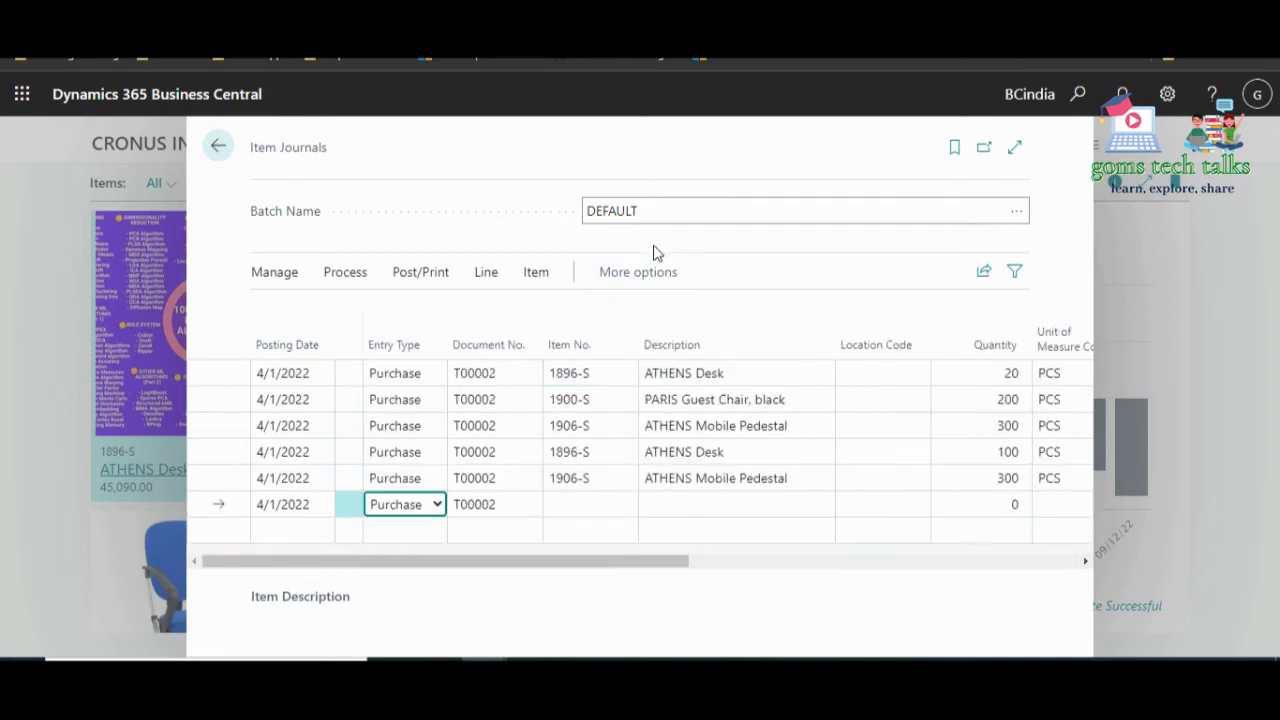
# Post the item journal lines without printing and return to the items list.
pyautogui.click(423, 274)
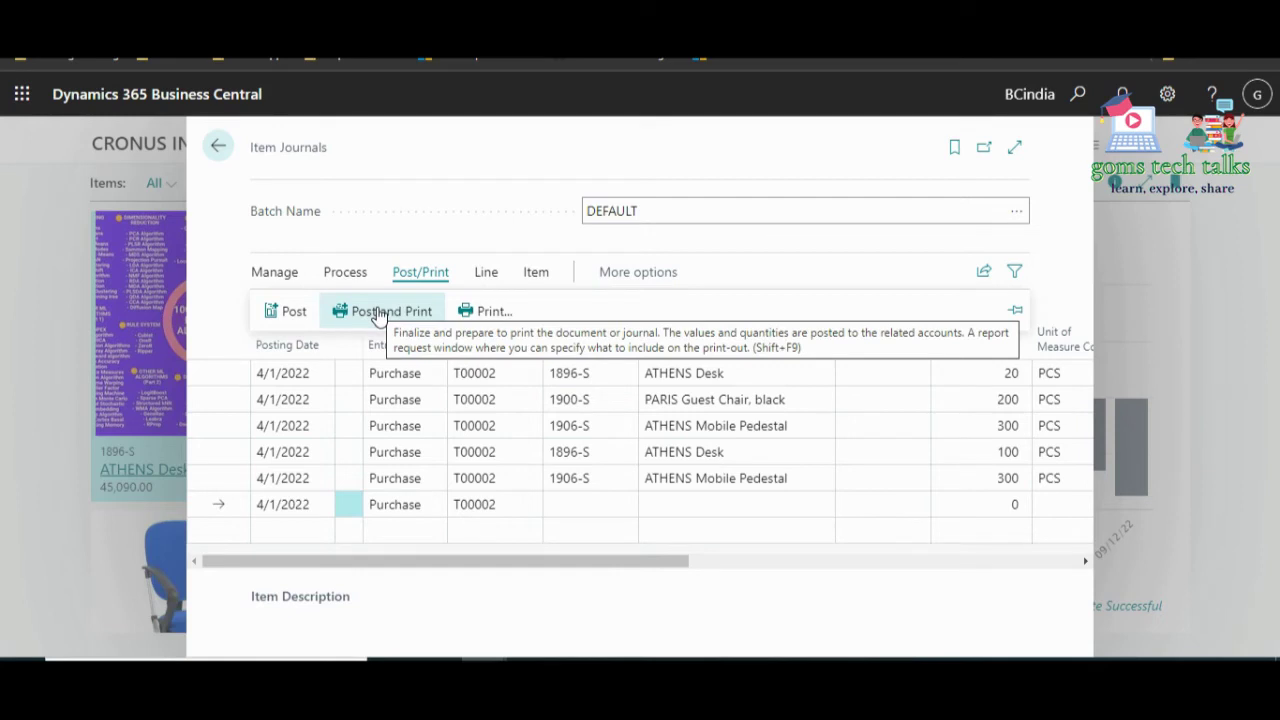
pyautogui.click(304, 314)
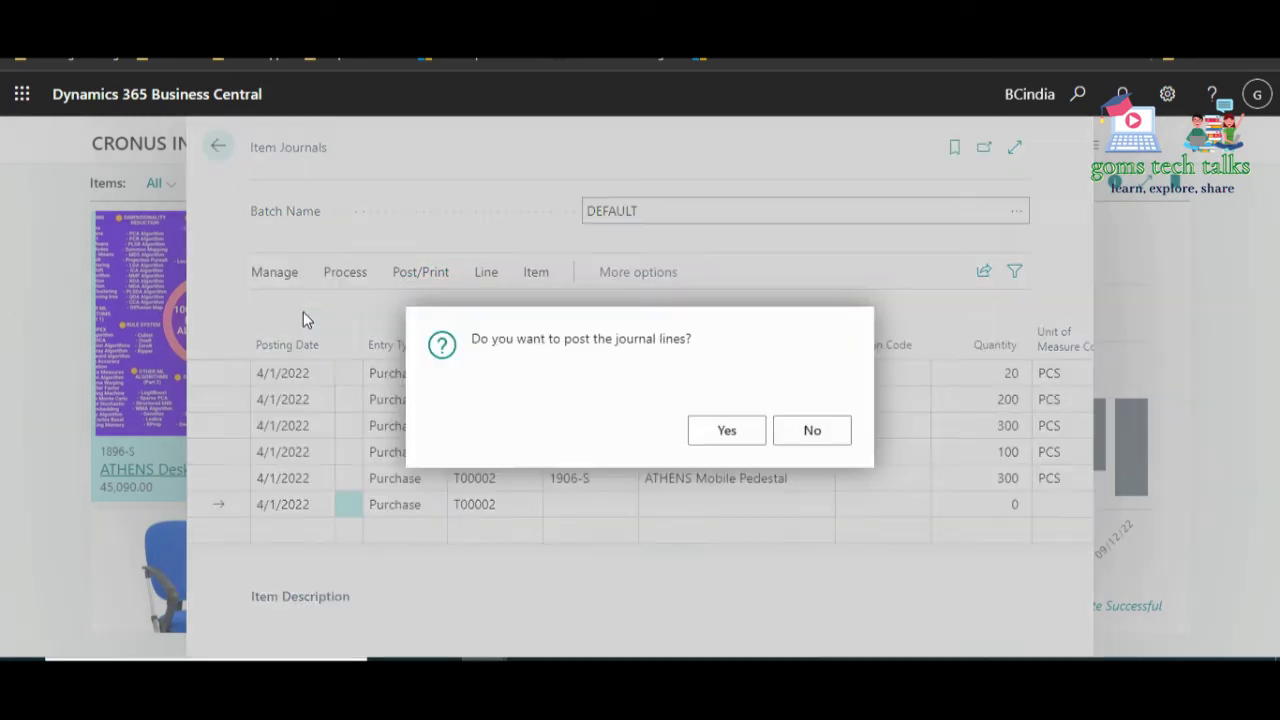
pyautogui.click(714, 432)
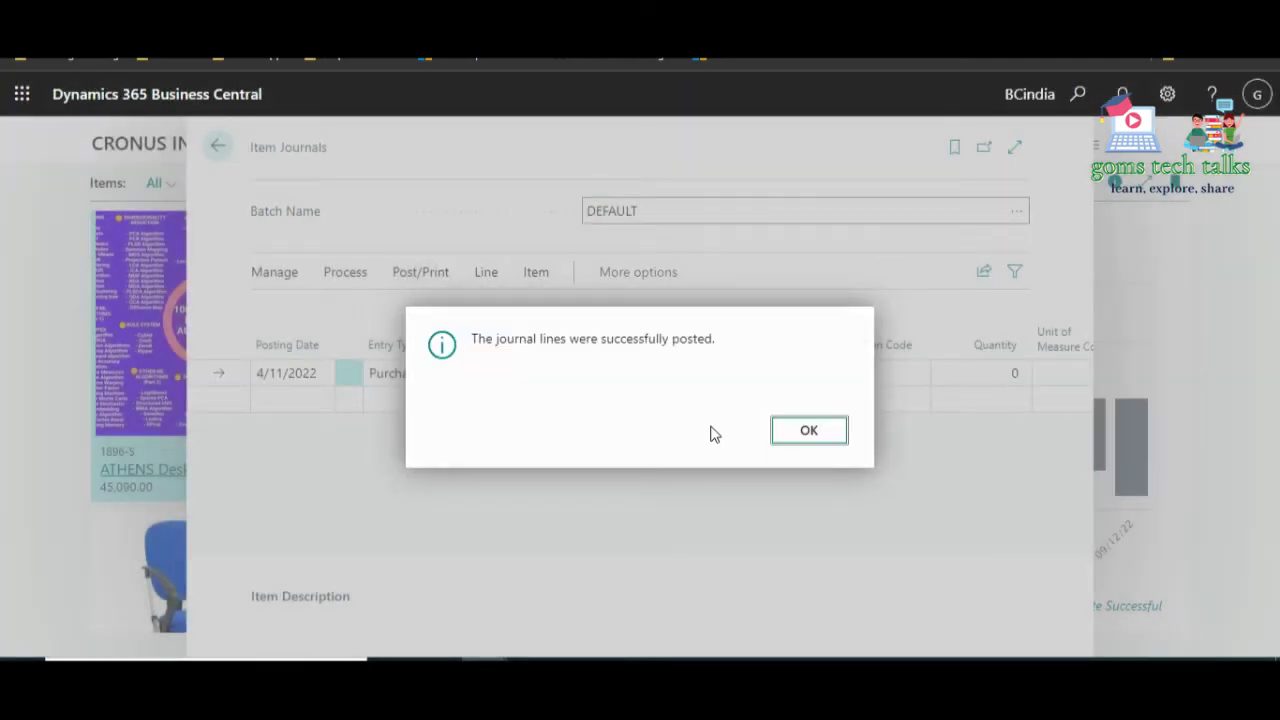
pyautogui.click(835, 448)
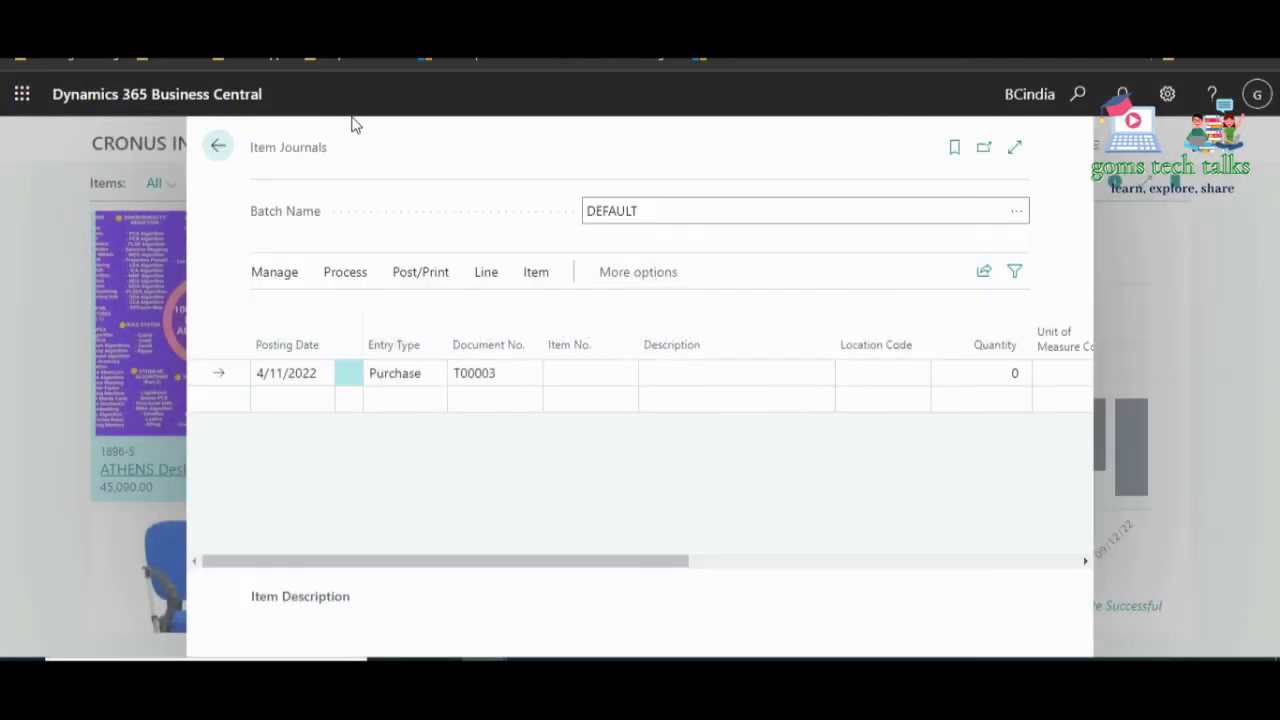
pyautogui.click(219, 149)
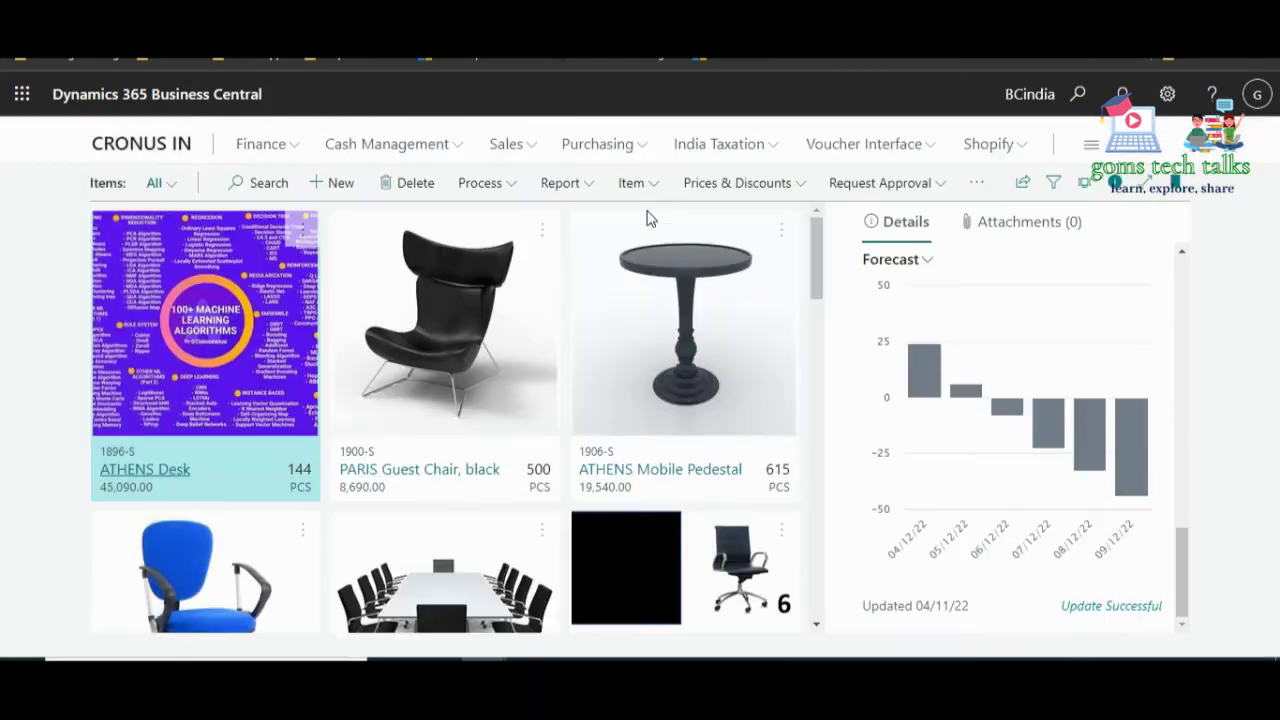
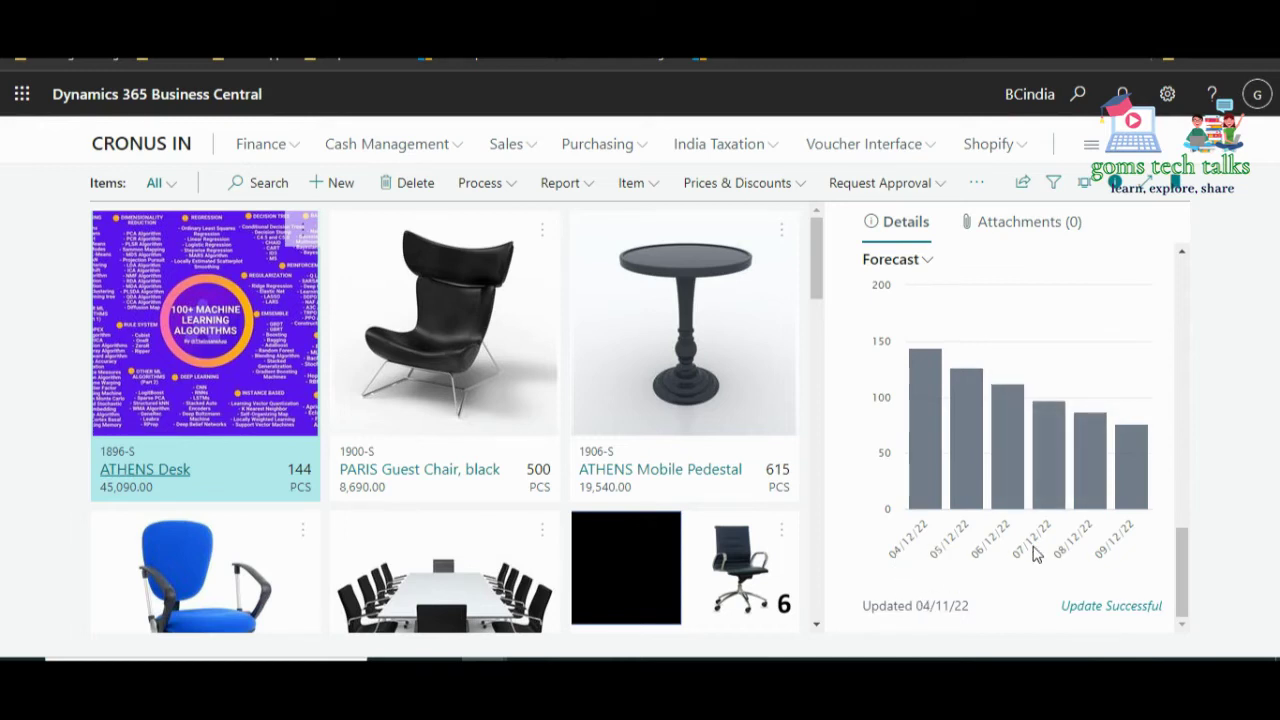
# Check the period type and horizon in the forecast settings of the ATHENS Desk, then return to the items list.
pyautogui.click(930, 261)
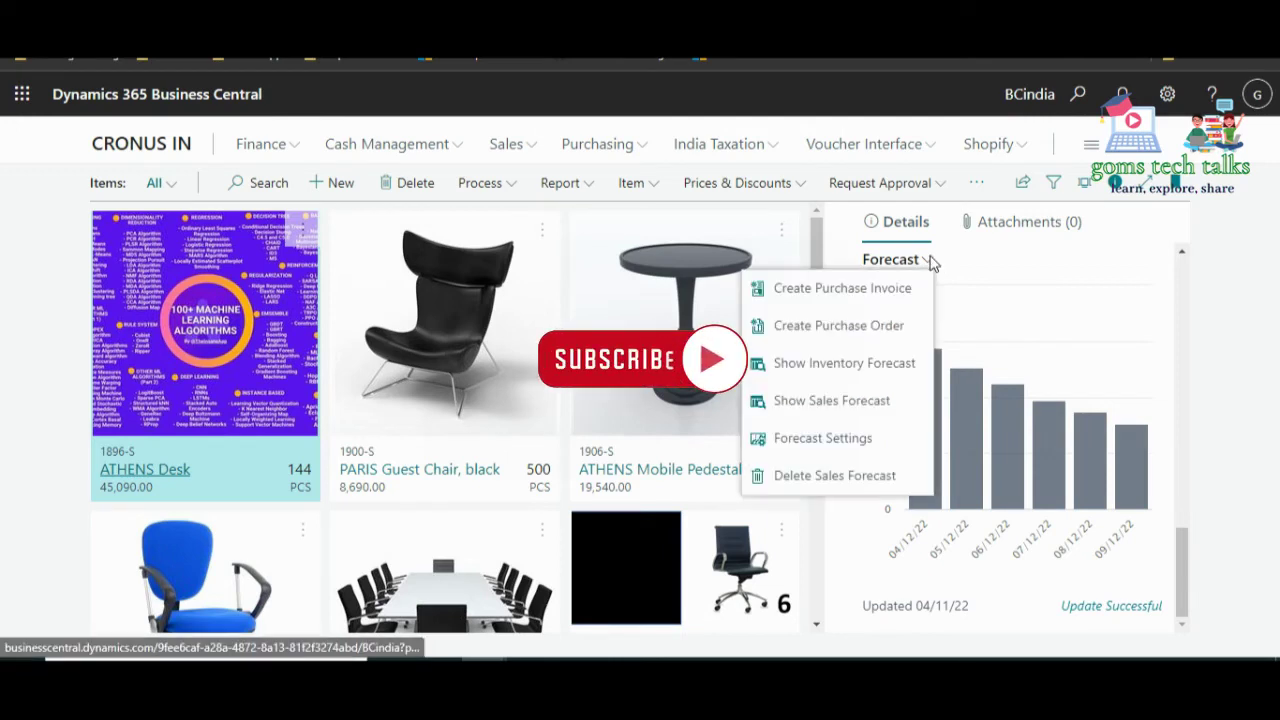
pyautogui.click(811, 443)
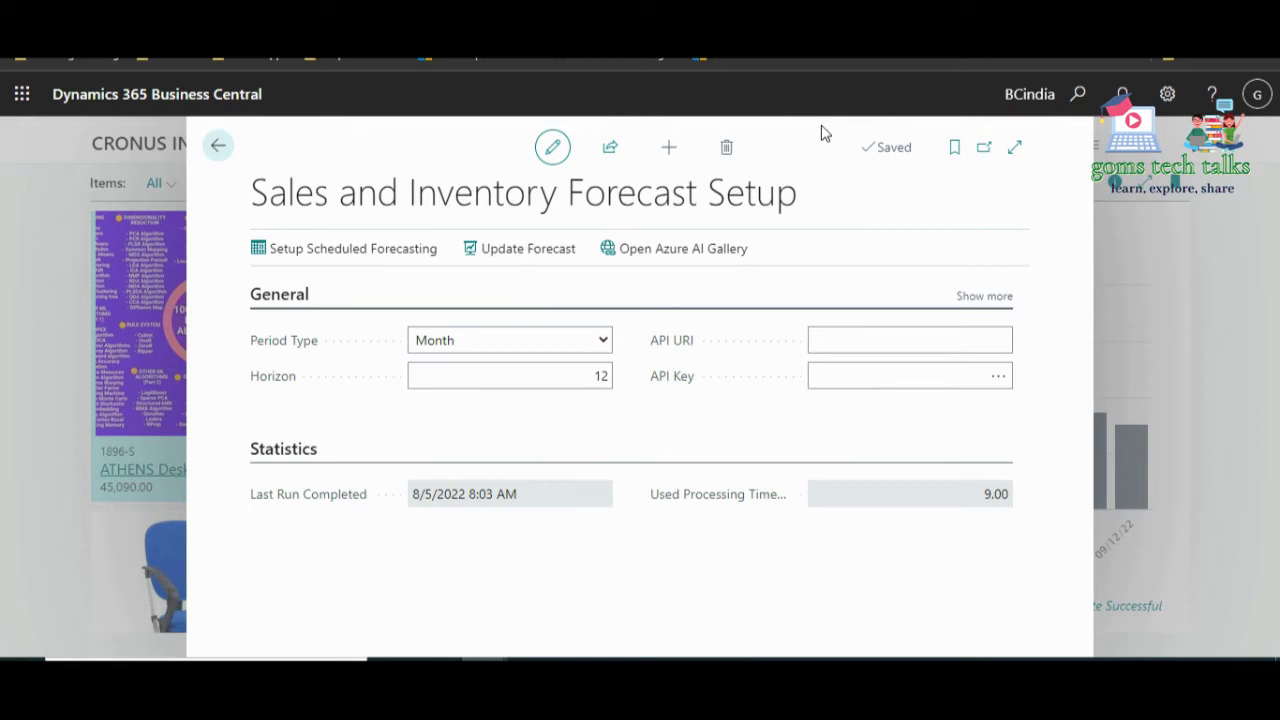
pyautogui.click(218, 146)
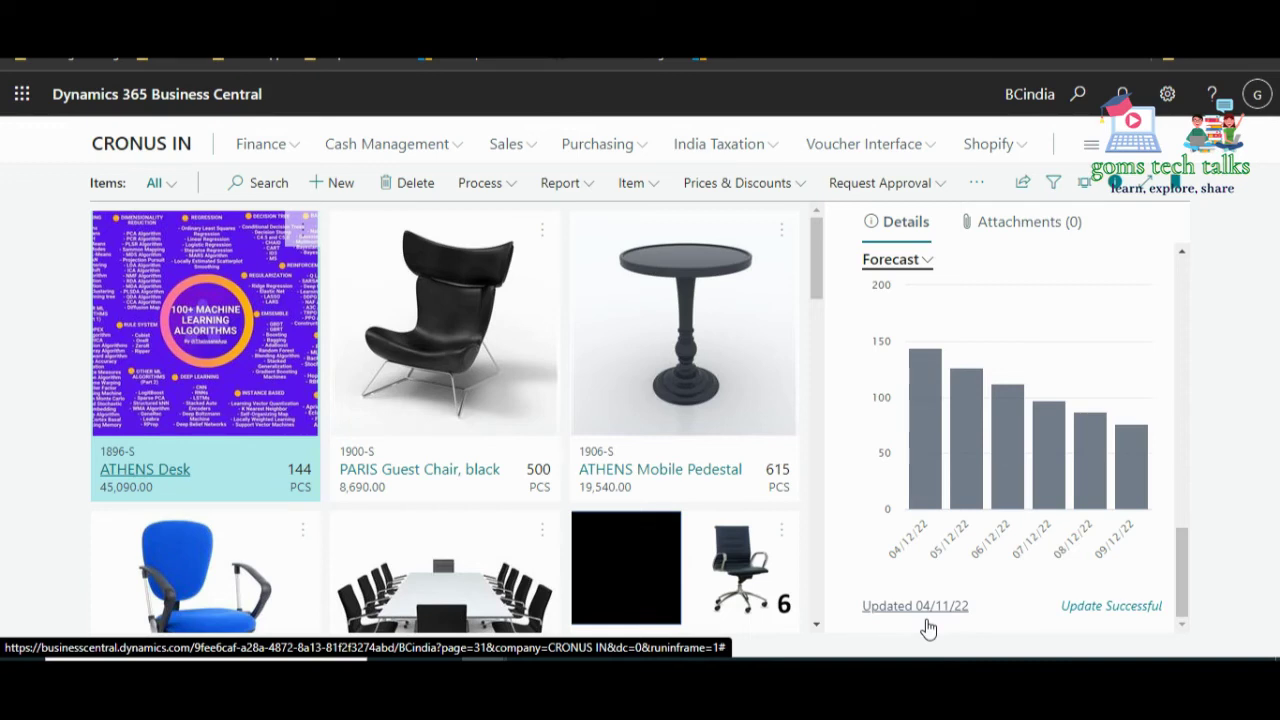
# Set the period type to Quarter in the Sales and Inventory Forecast Setup and update the forecast.
pyautogui.click(926, 262)
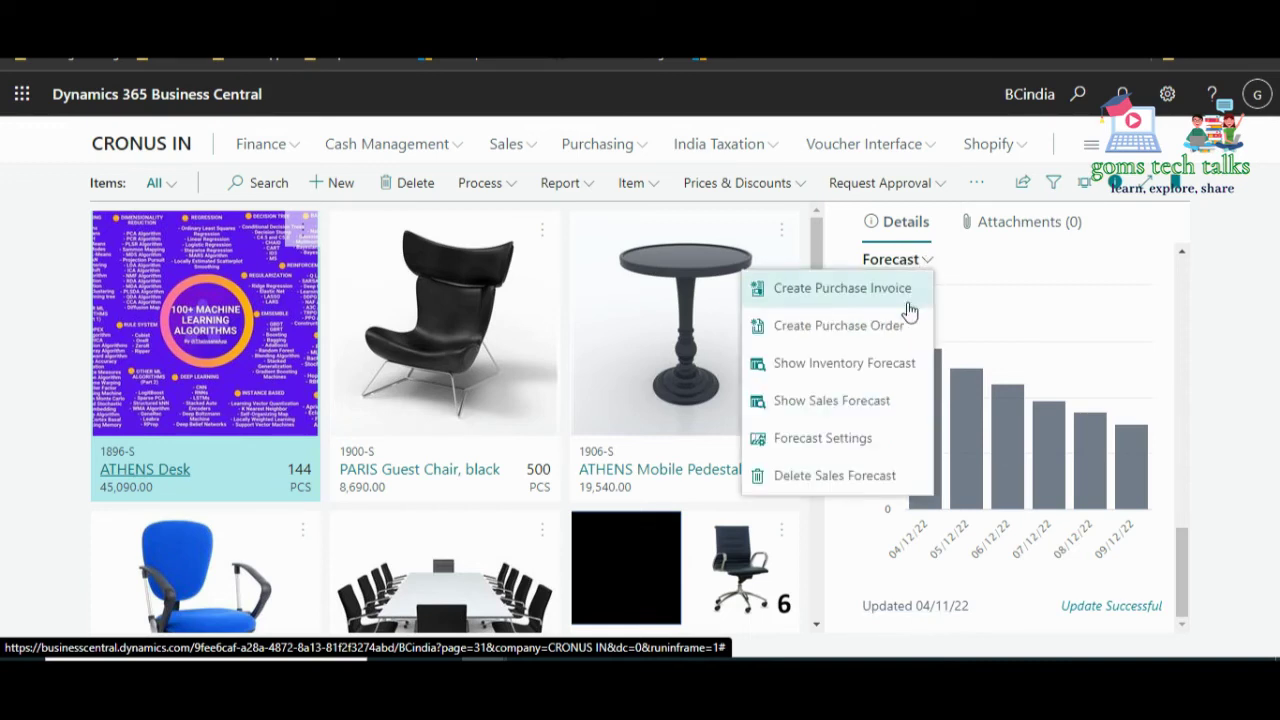
pyautogui.click(805, 440)
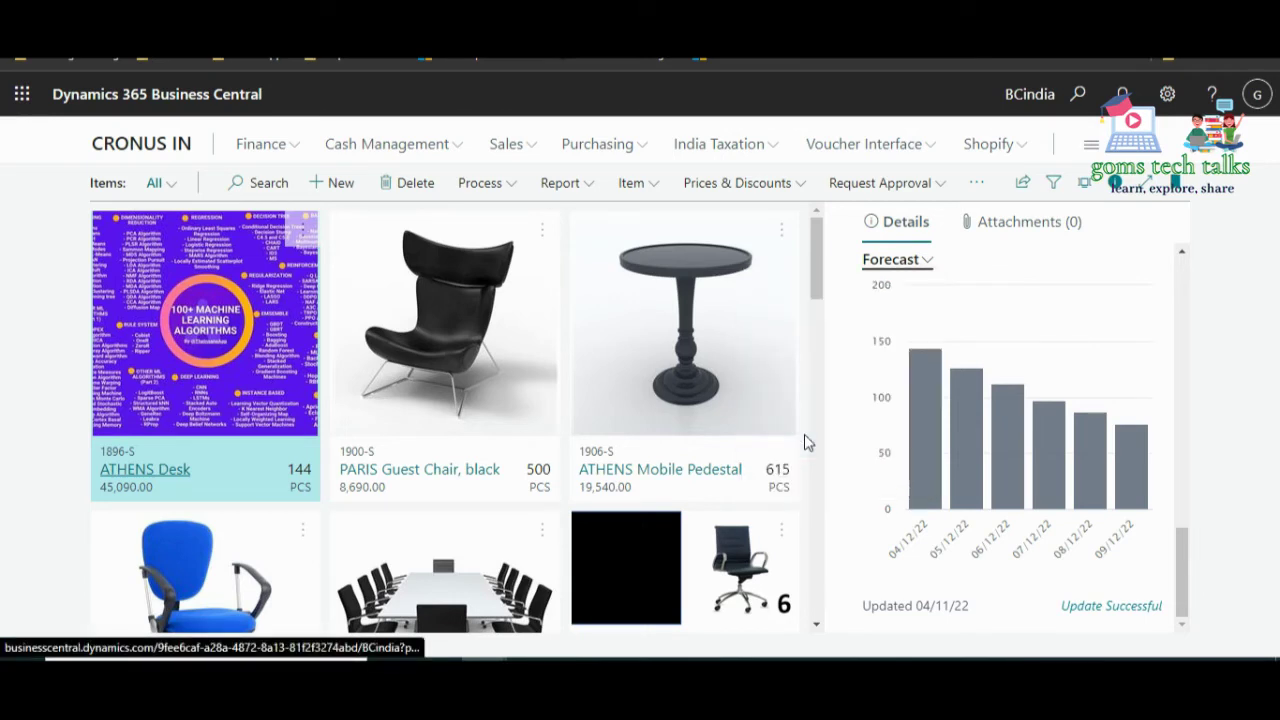
pyautogui.click(605, 339)
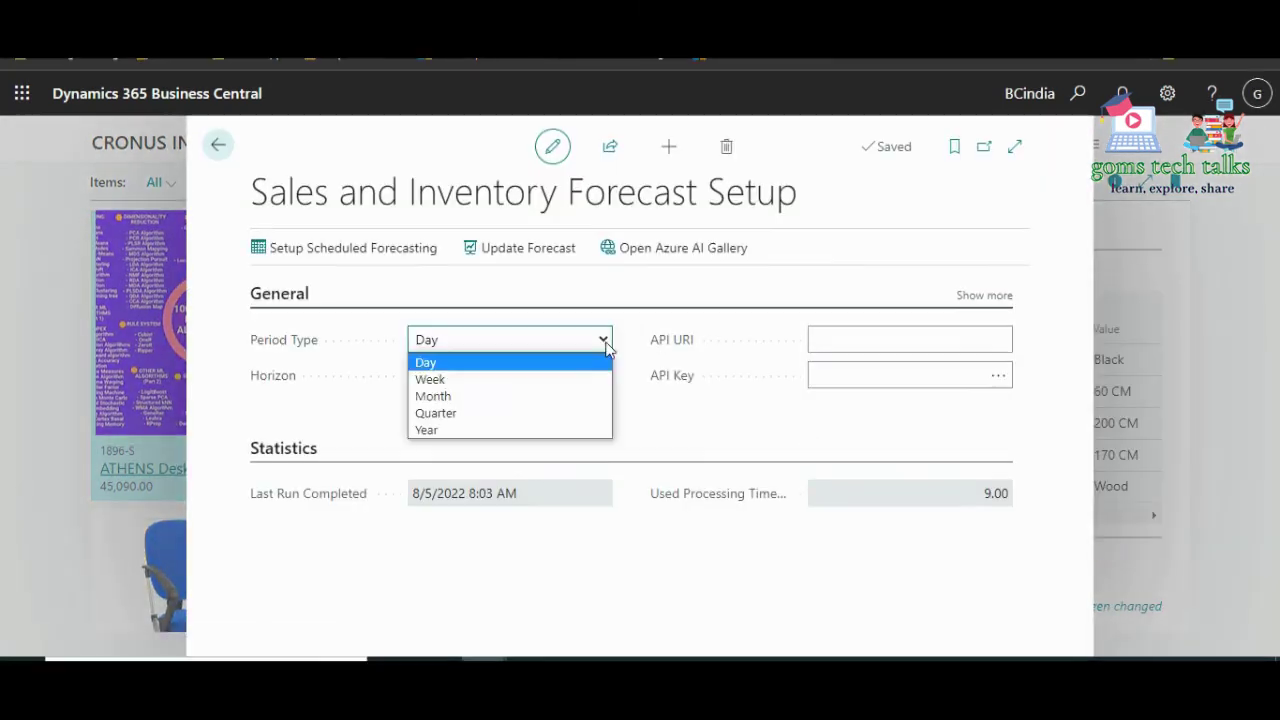
pyautogui.click(573, 397)
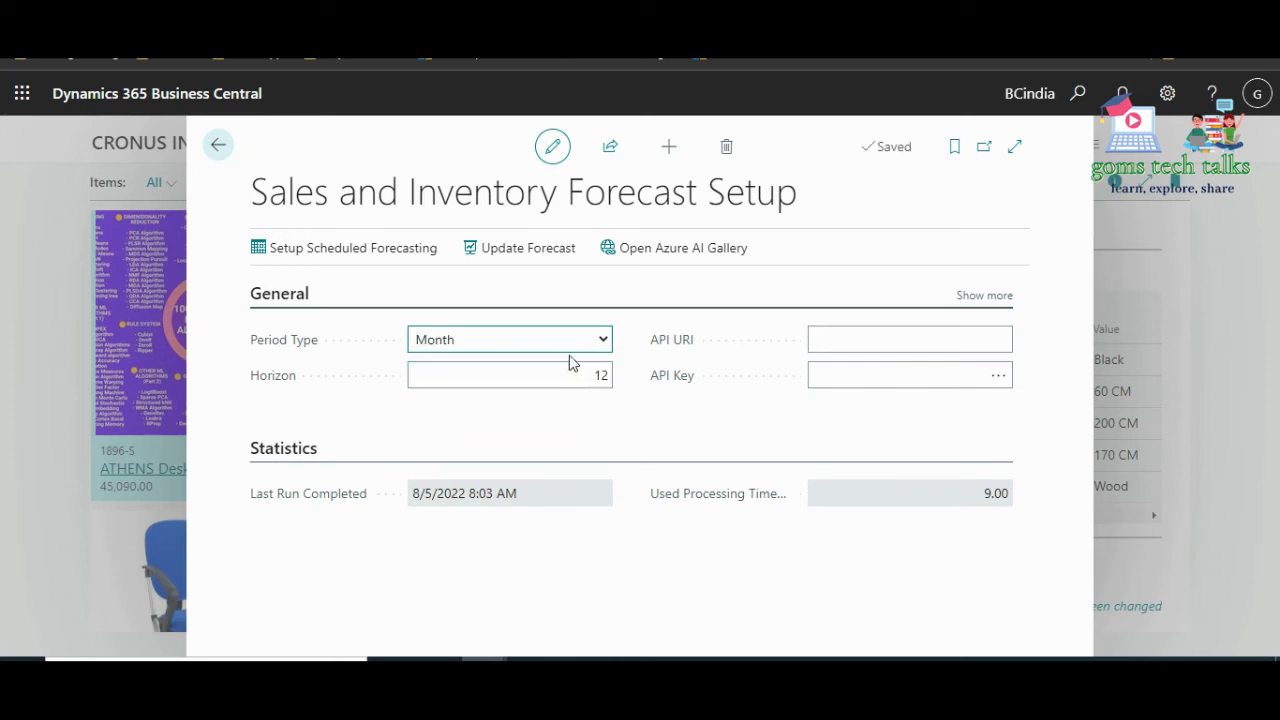
pyautogui.click(586, 345)
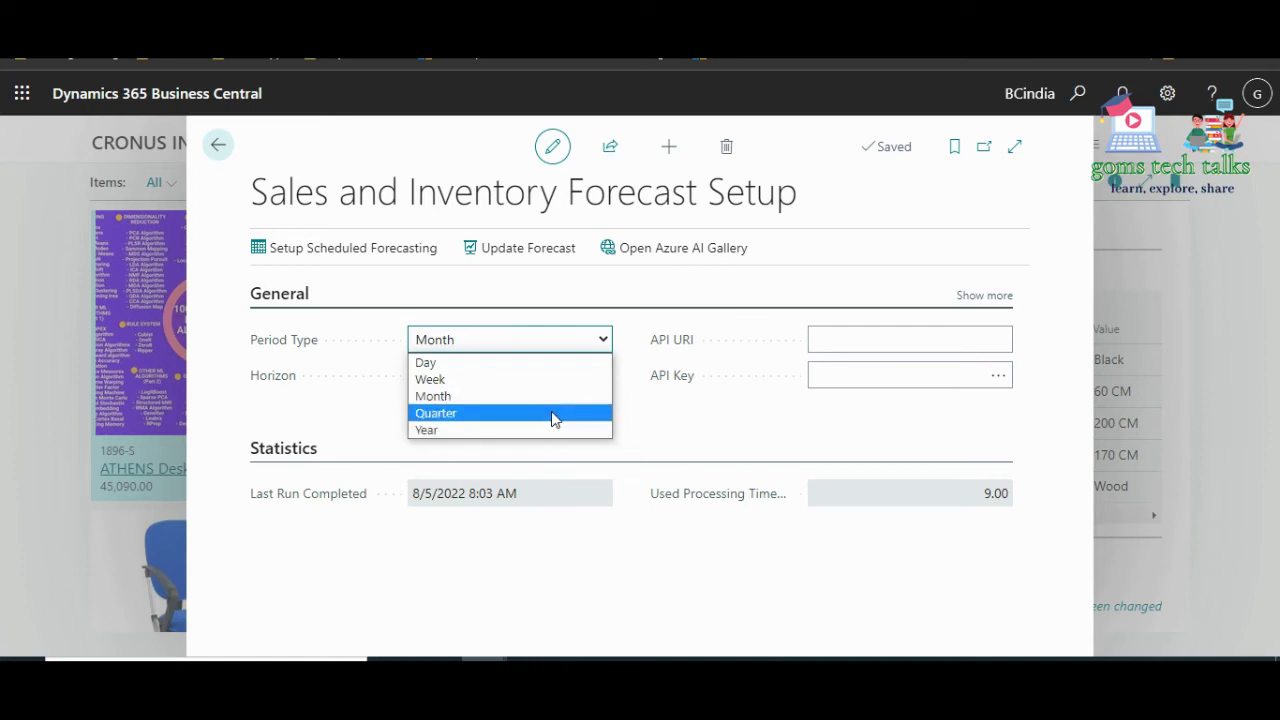
pyautogui.click(555, 417)
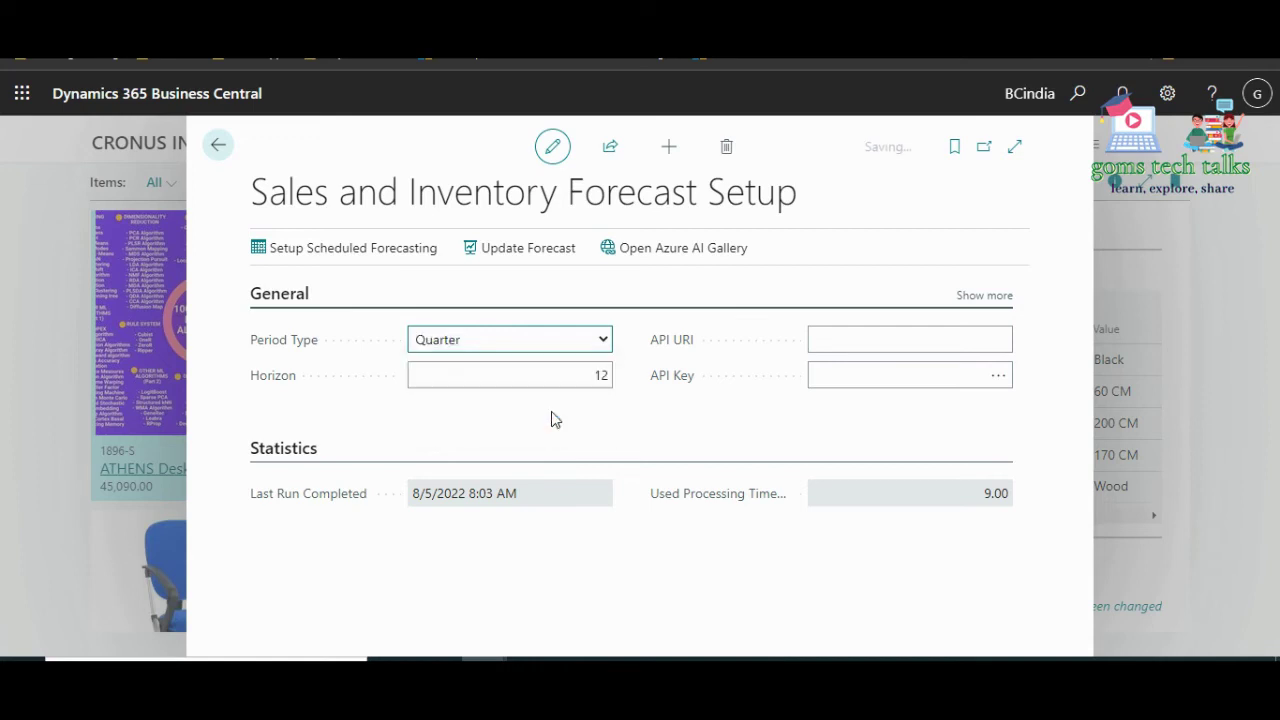
pyautogui.click(537, 250)
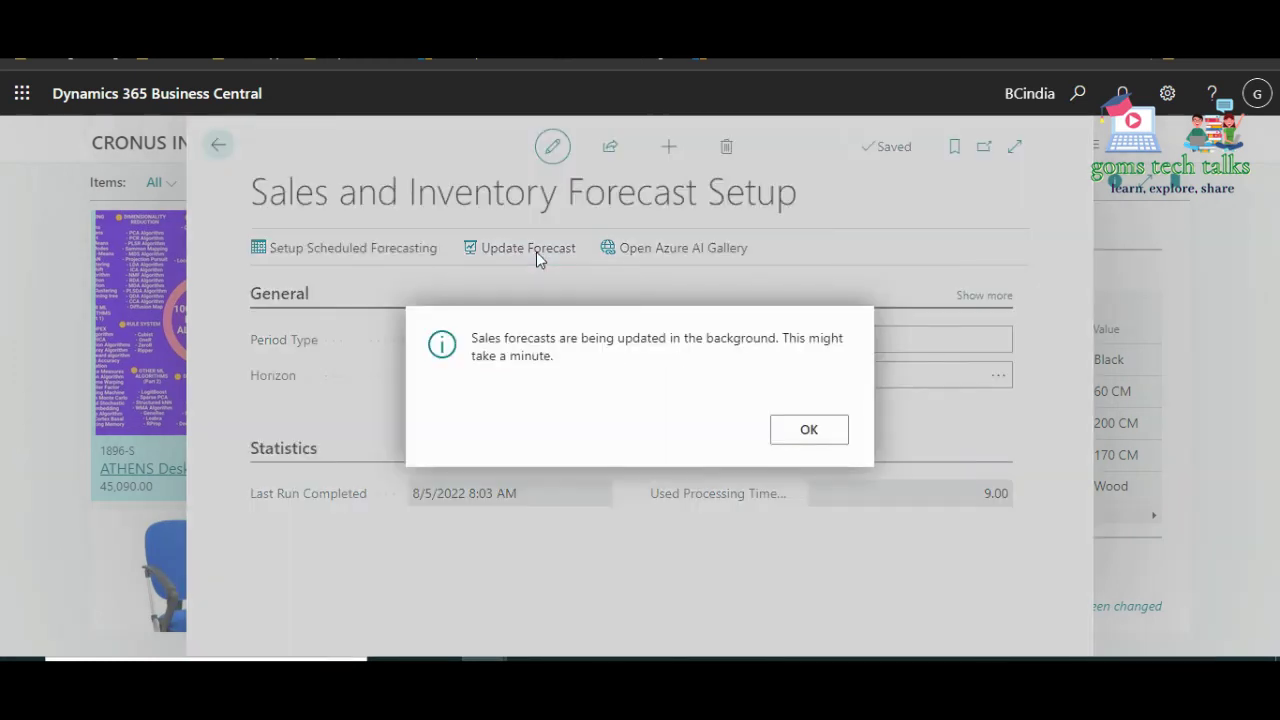
pyautogui.click(801, 430)
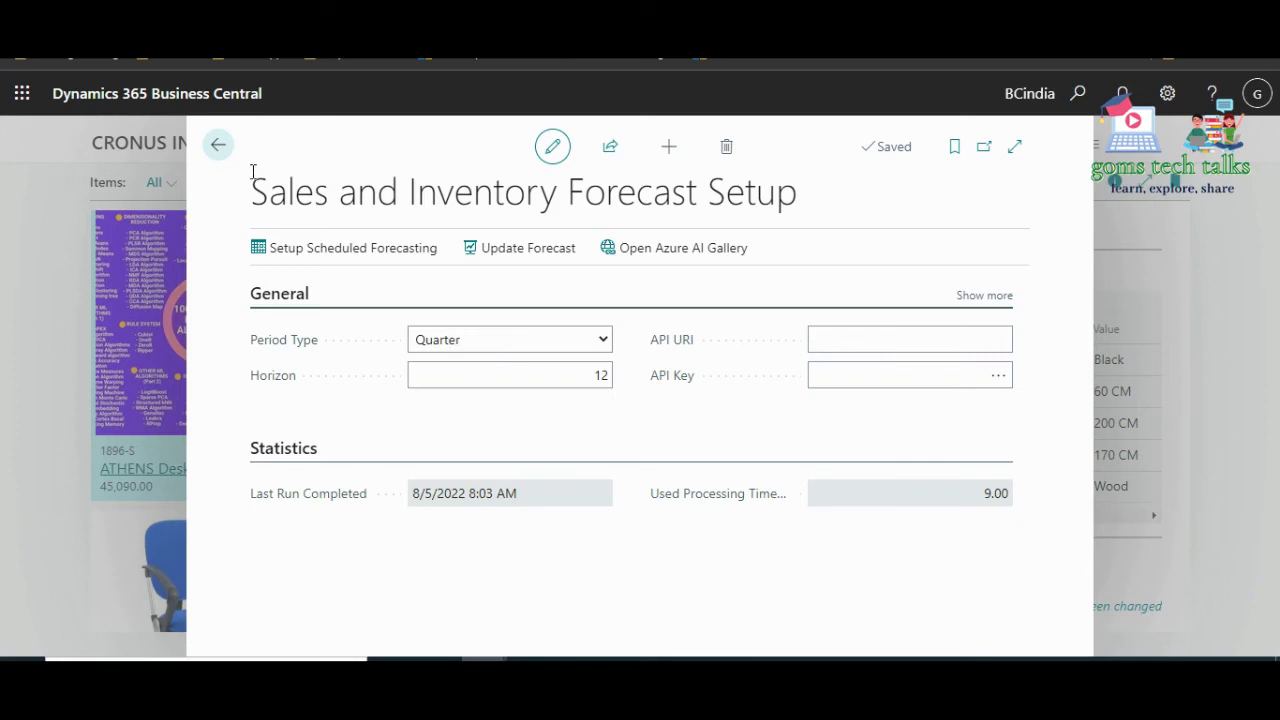
# Return to the items list and examine the quarterly forecast chart of the ATHENS Desk.
pyautogui.click(218, 158)
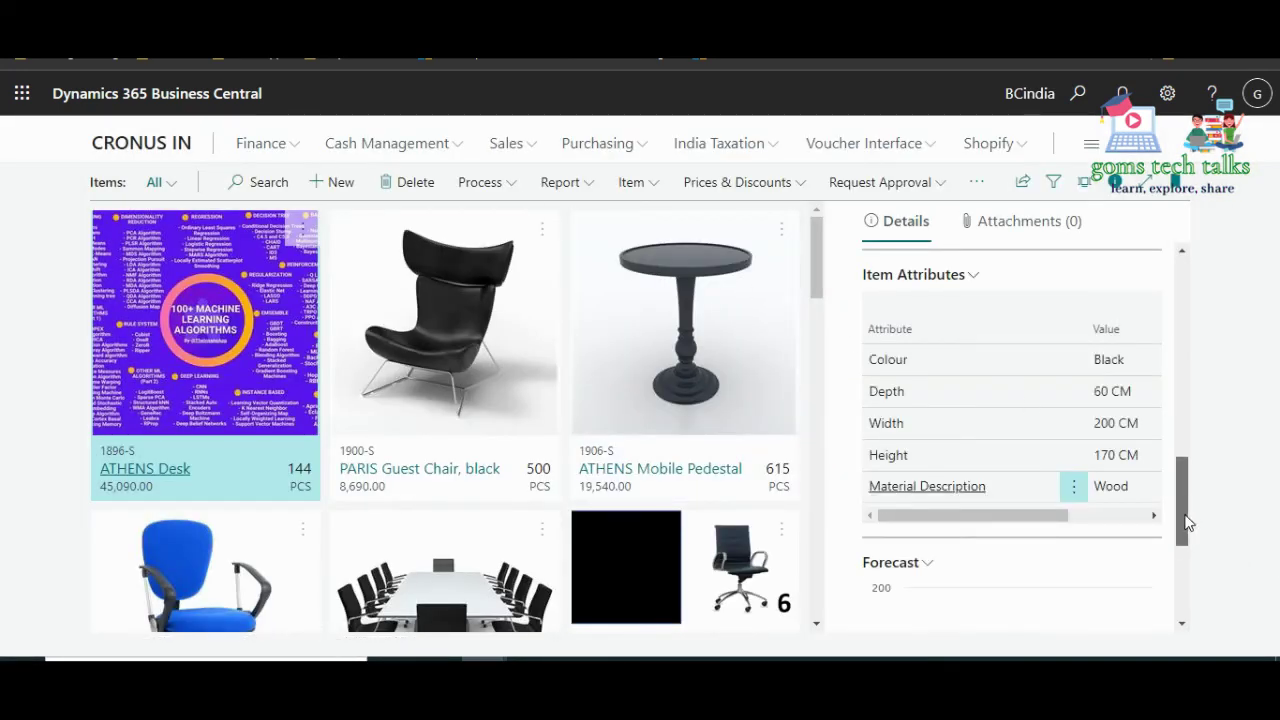
pyautogui.moveTo(1189, 511); pyautogui.dragTo(1190, 602)
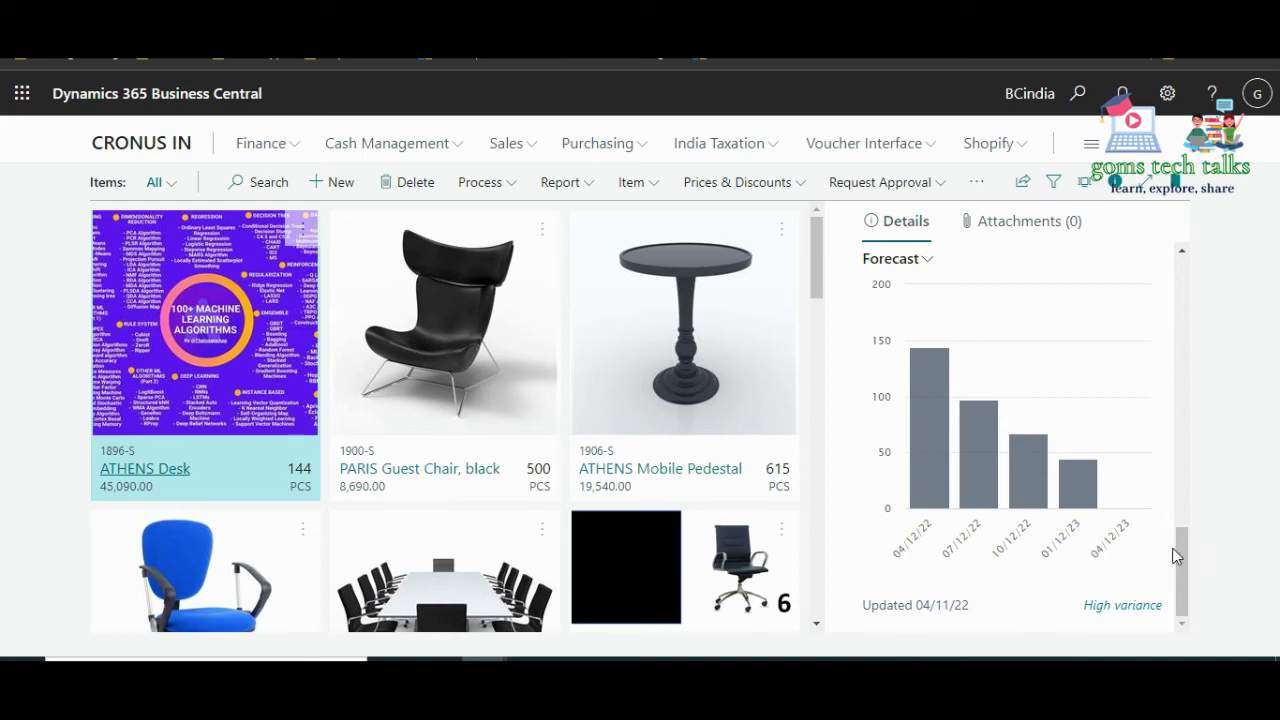
pyautogui.moveTo(1176, 557); pyautogui.dragTo(1176, 527)
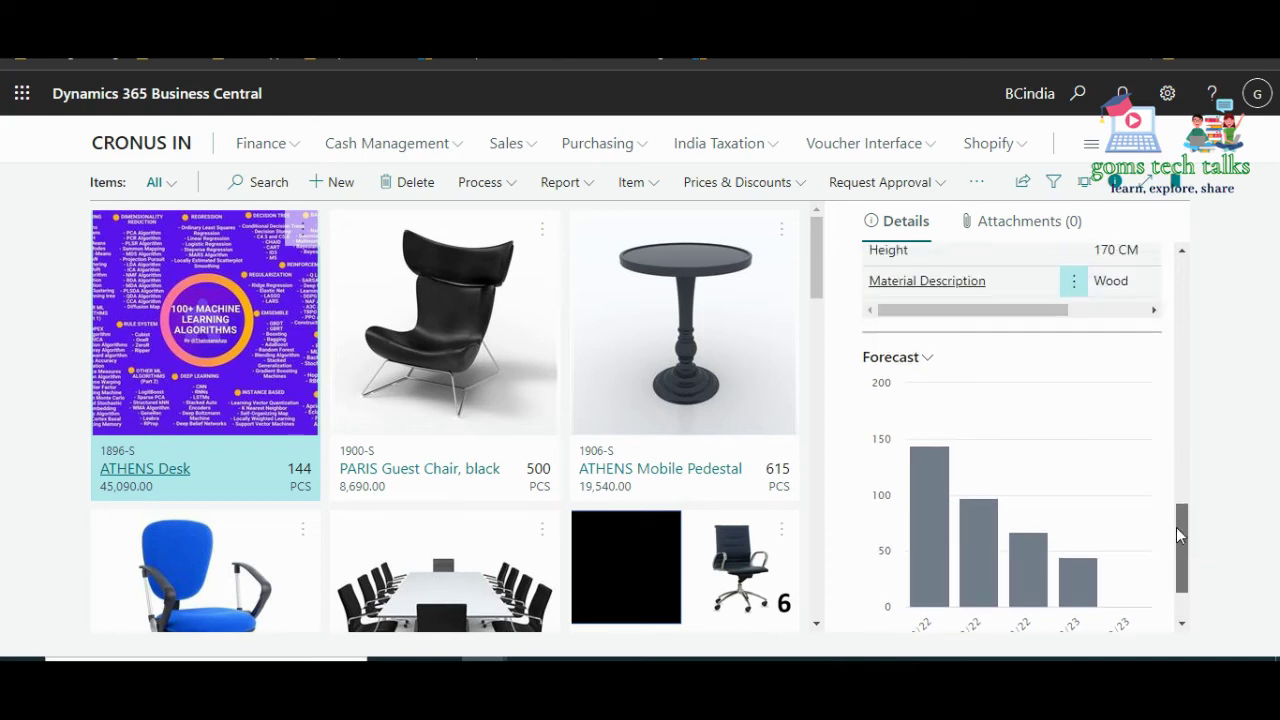
# Set the period type to Day in the forecast settings, update the forecast and return to the items list.
pyautogui.click(929, 359)
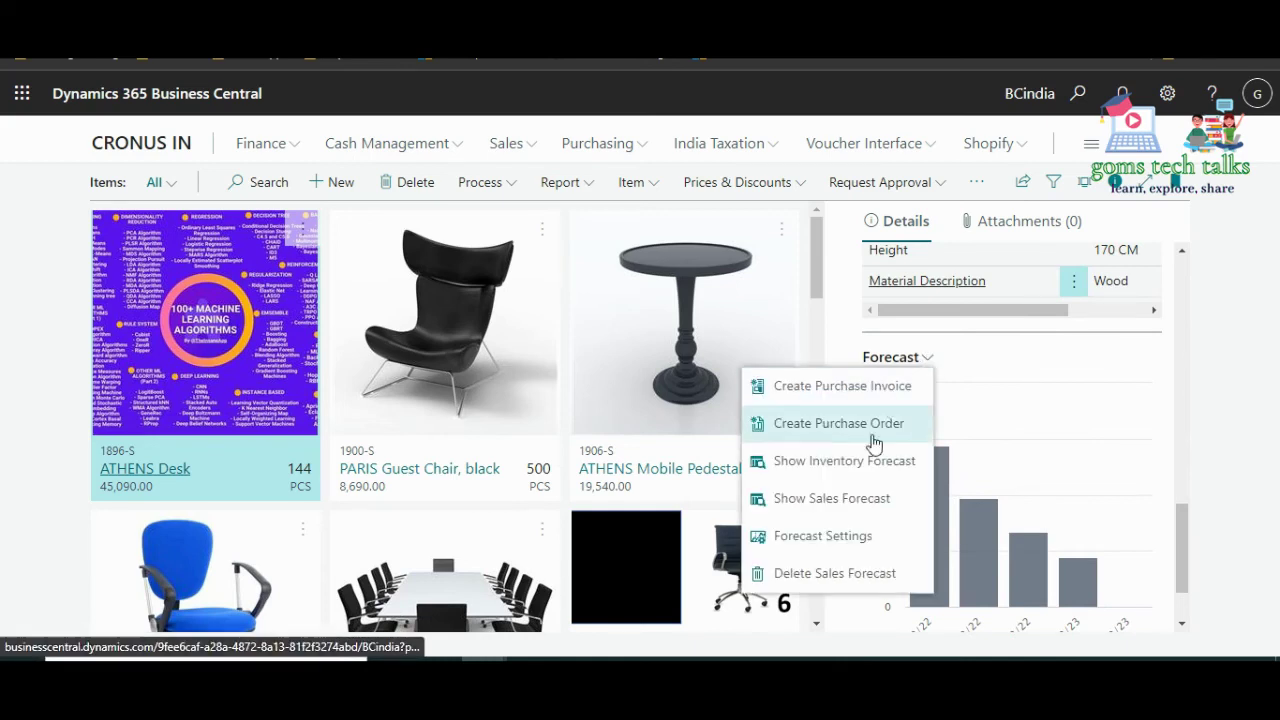
pyautogui.click(812, 548)
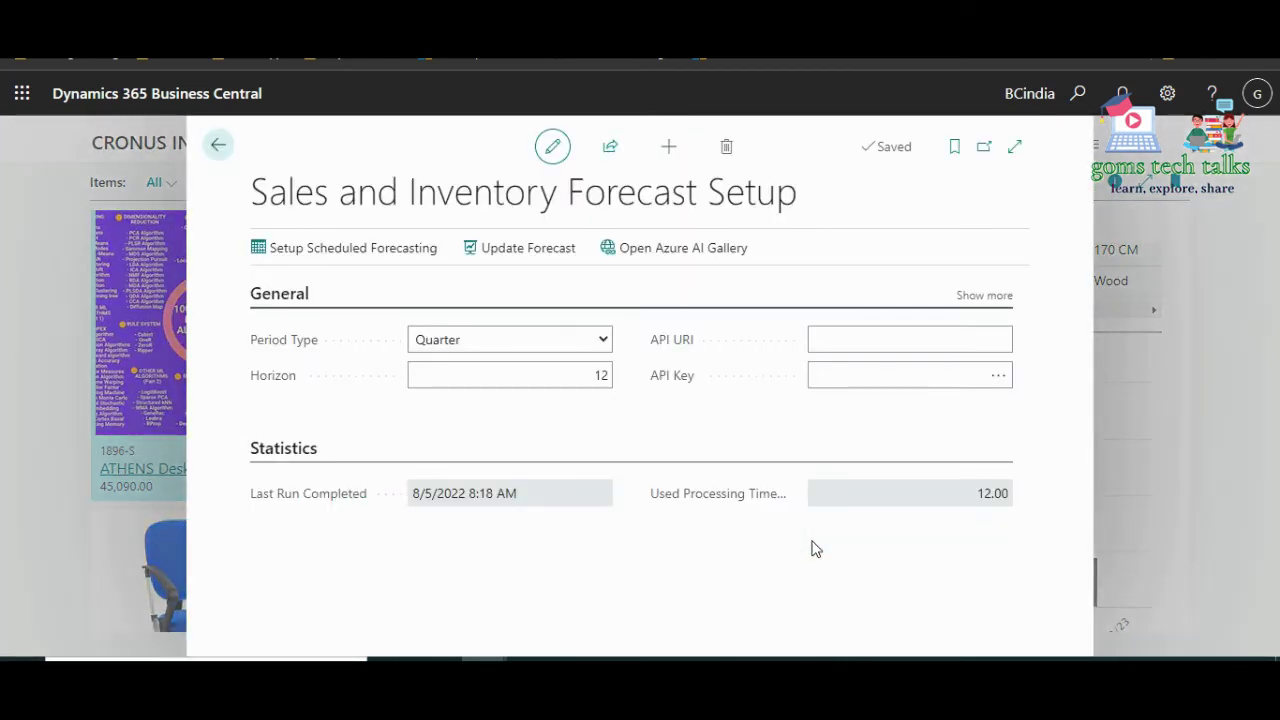
pyautogui.click(603, 342)
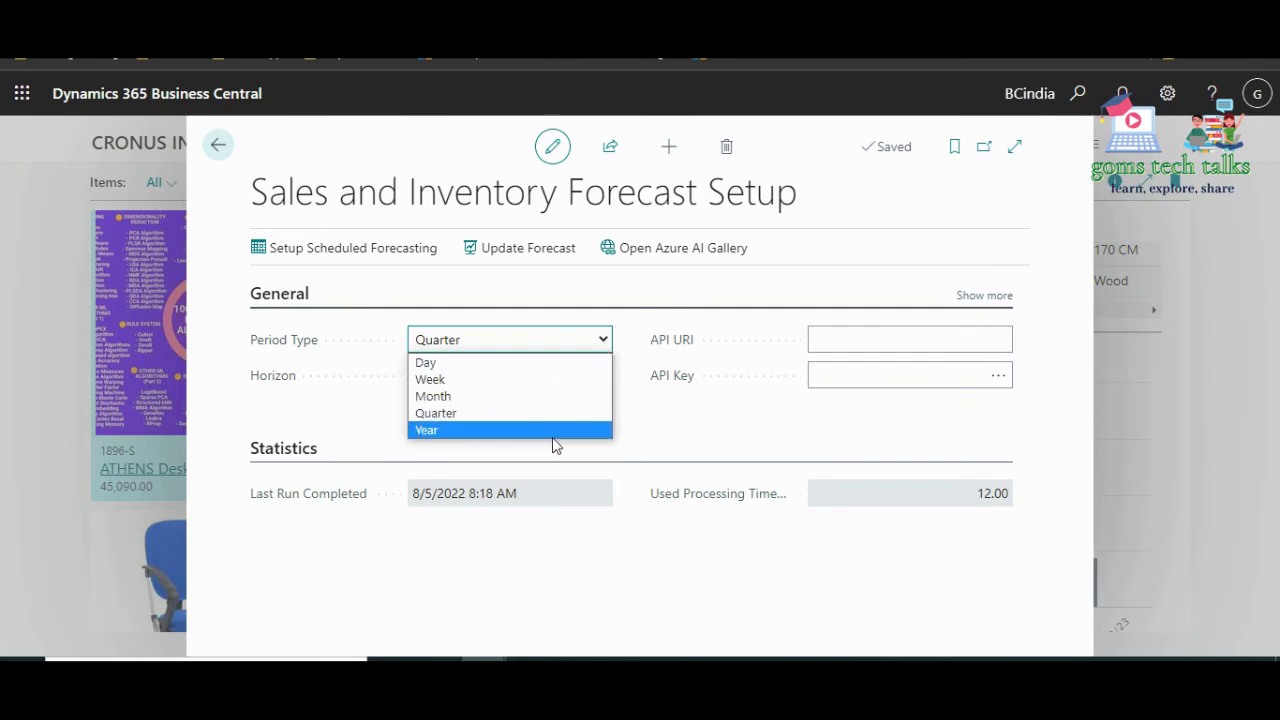
pyautogui.click(537, 366)
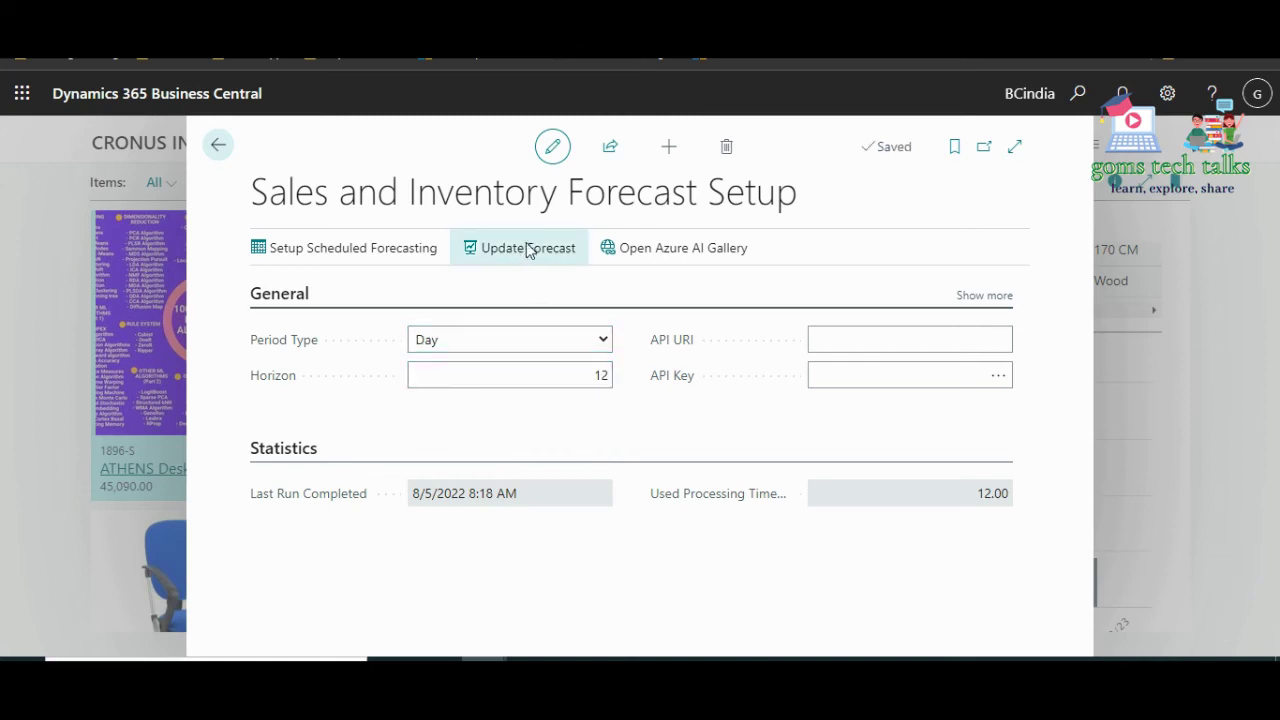
pyautogui.click(528, 250)
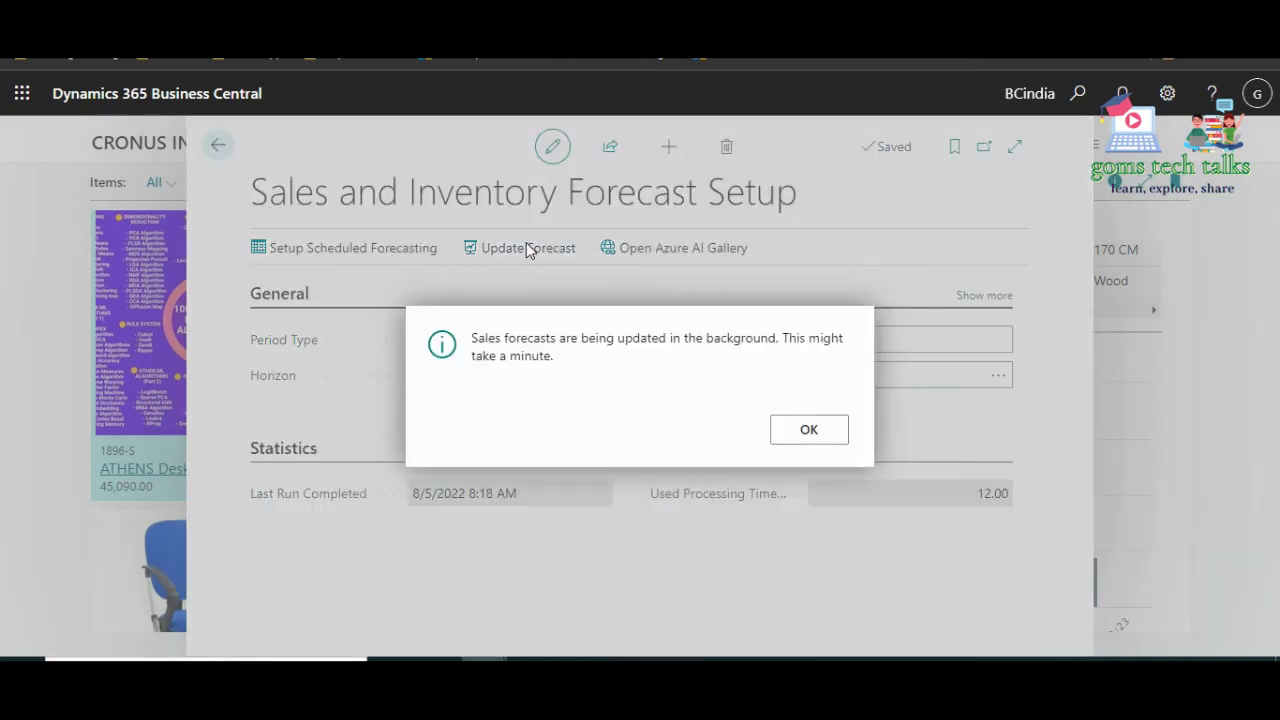
pyautogui.click(803, 440)
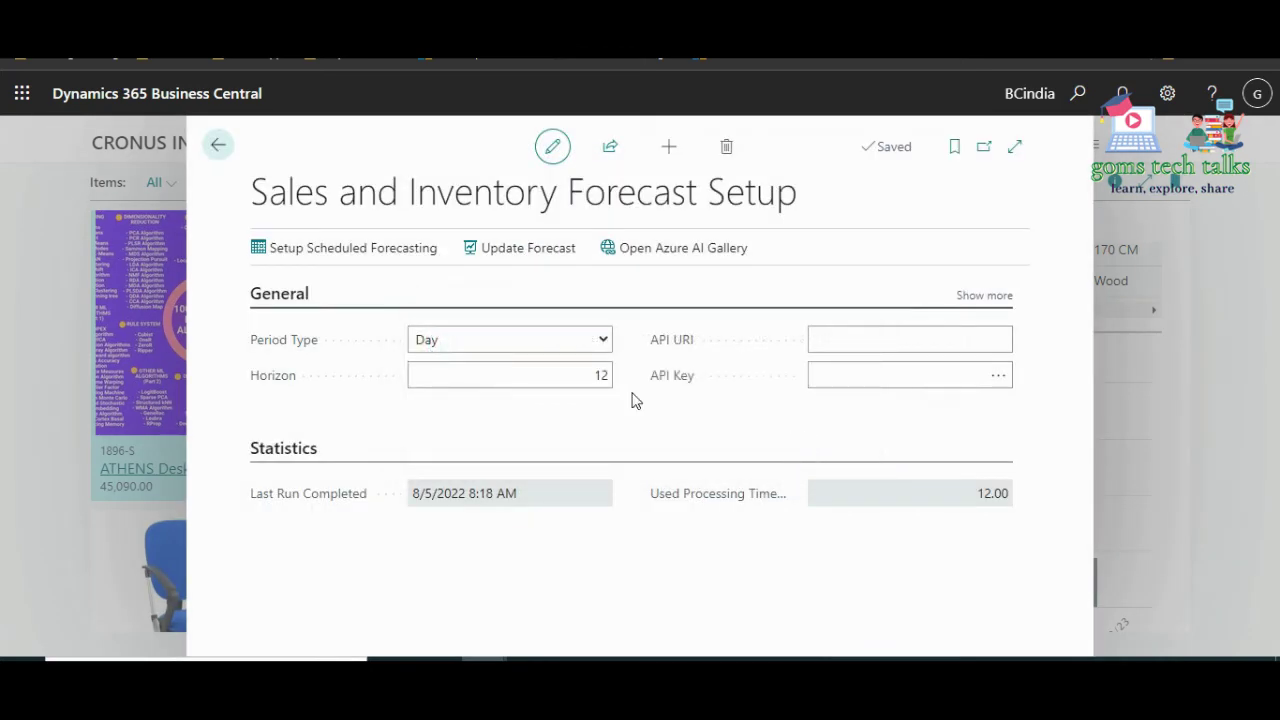
pyautogui.click(217, 147)
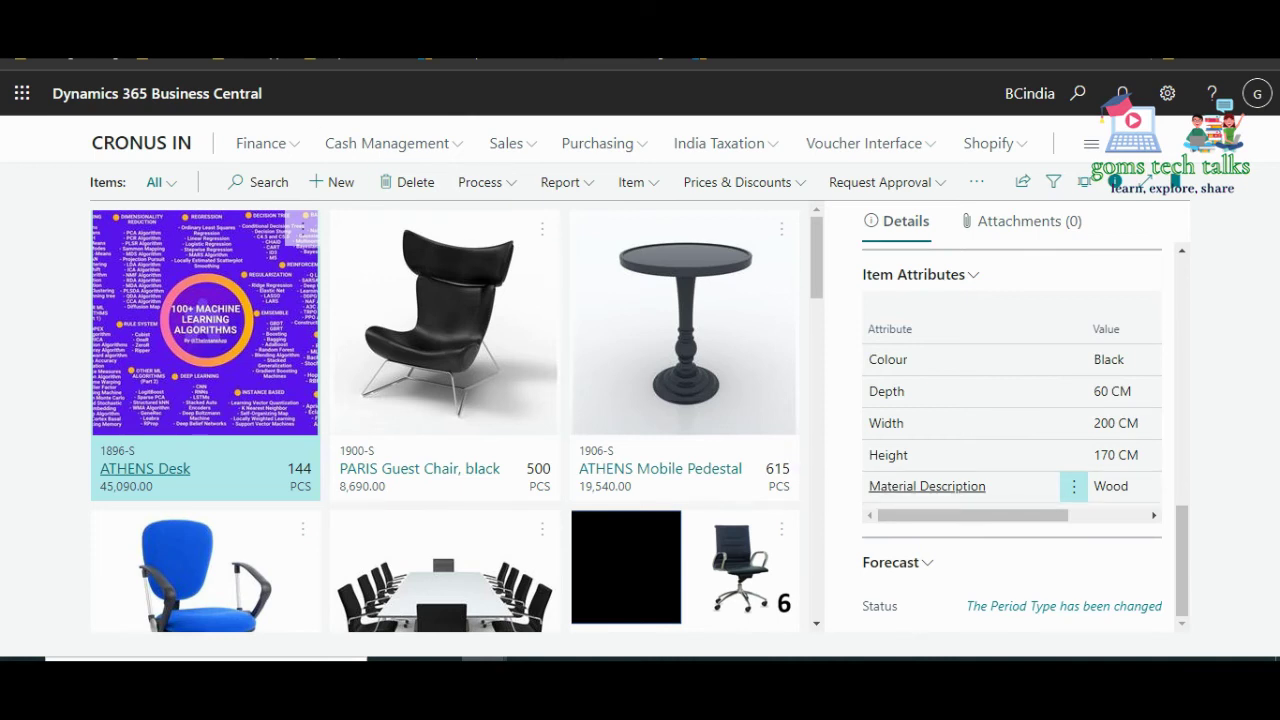
# Refresh the items list and check the explanation of the ATHENS Desk's forecast status.
pyautogui.press('F5')
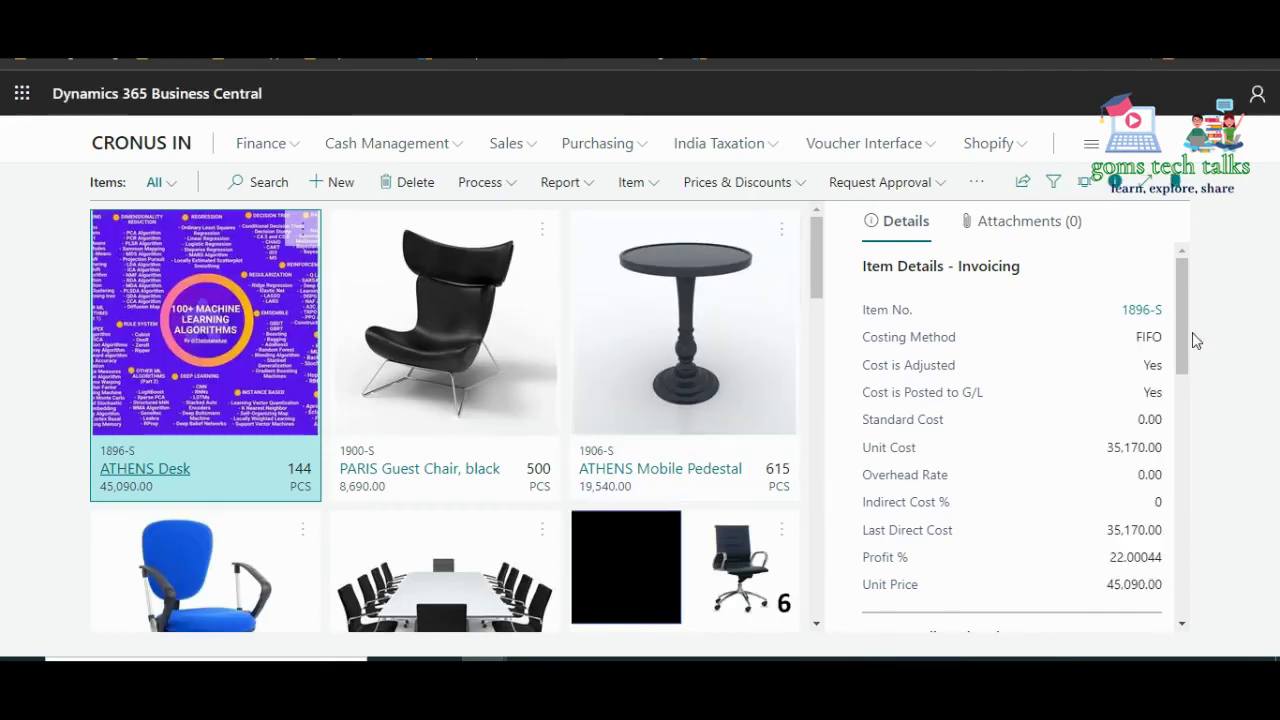
pyautogui.moveTo(1188, 338); pyautogui.dragTo(1188, 614)
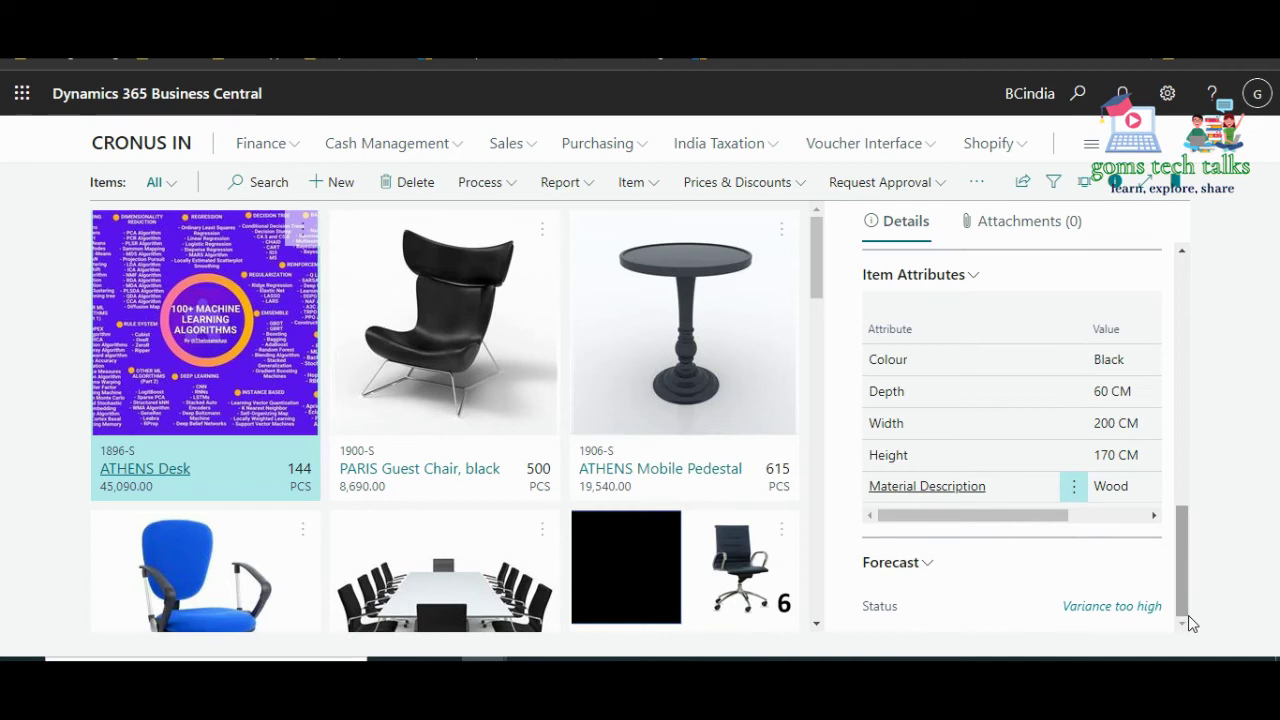
pyautogui.click(1122, 607)
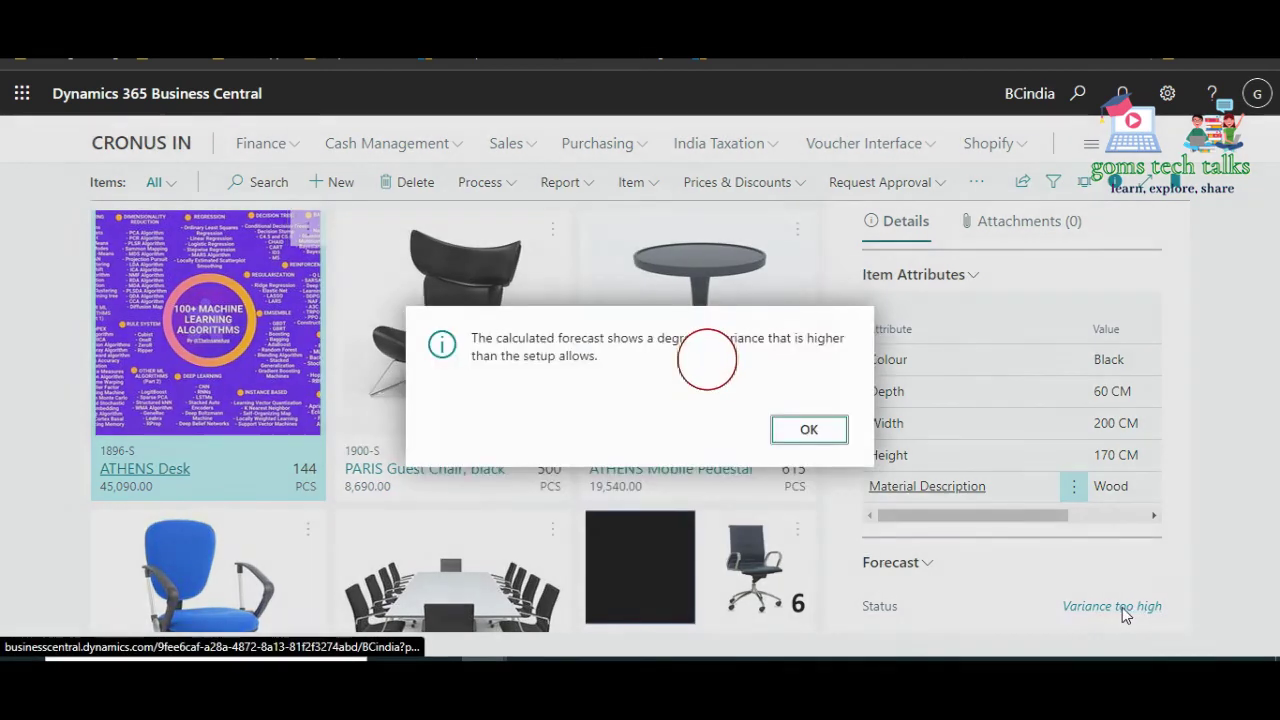
pyautogui.click(802, 438)
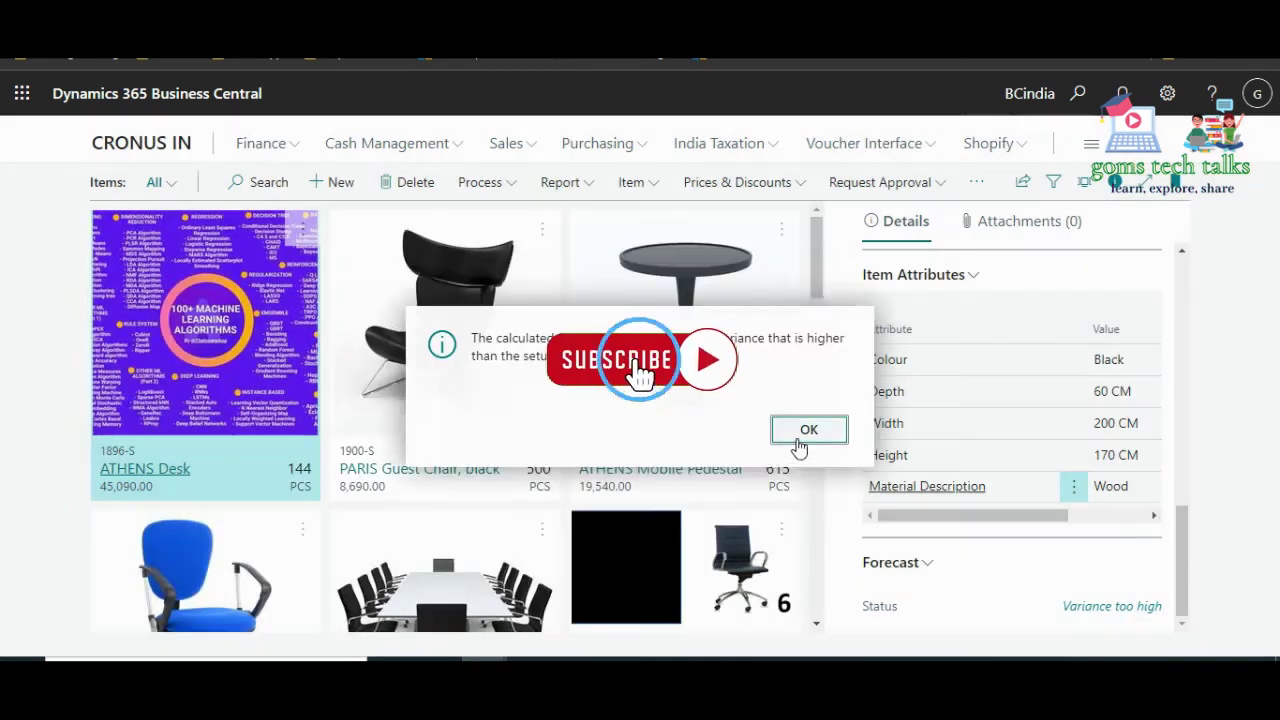
# Set the period type to Year in the forecast settings, update the forecast and return to the items list.
pyautogui.click(922, 566)
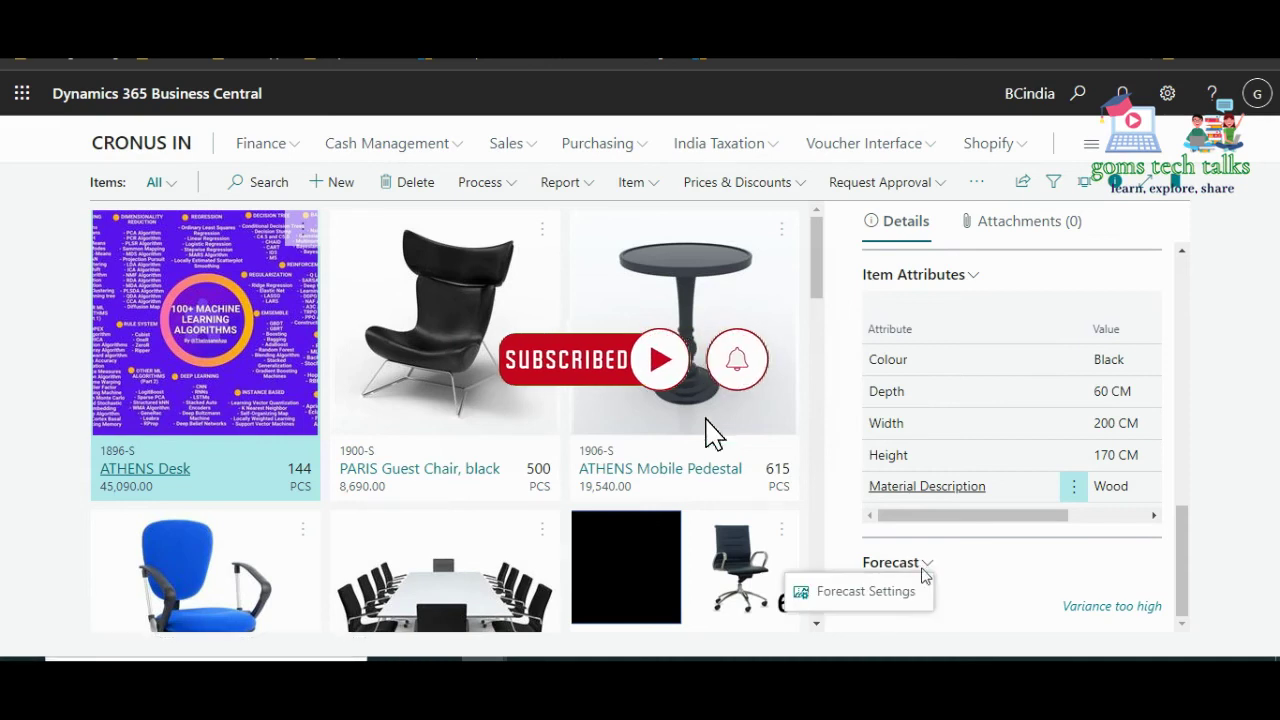
pyautogui.click(866, 591)
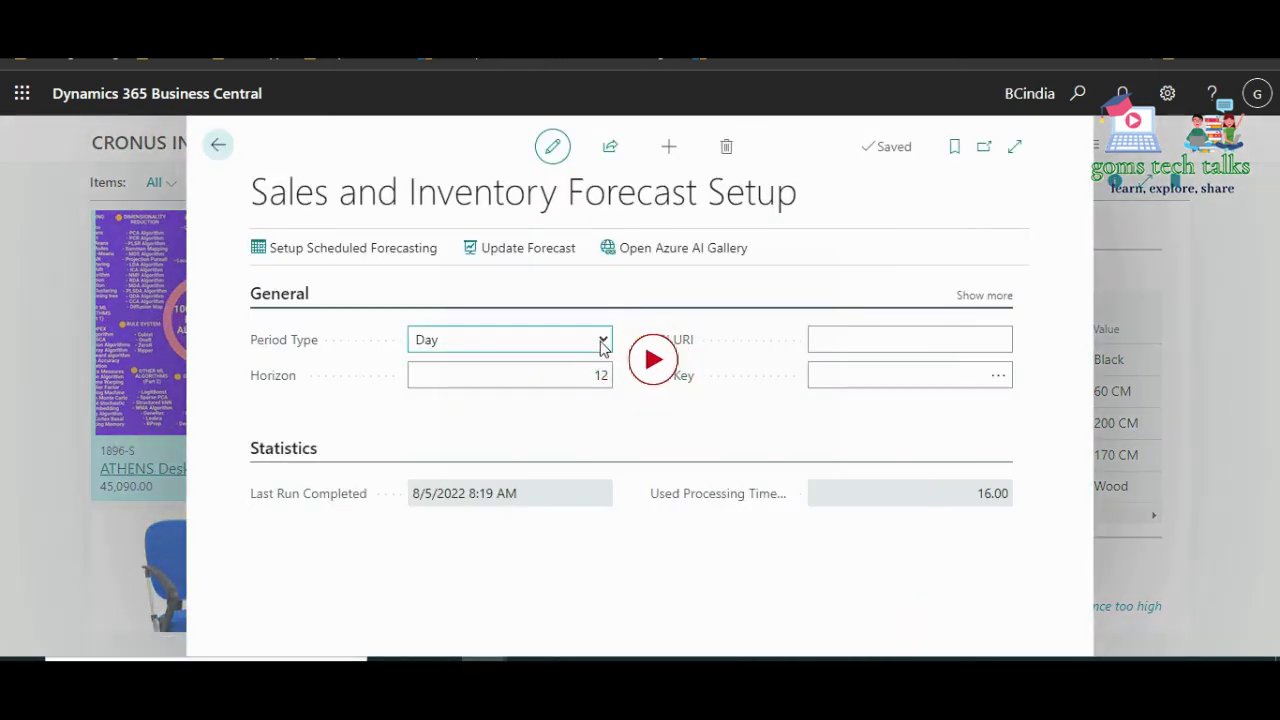
pyautogui.click(603, 342)
pyautogui.click(538, 442)
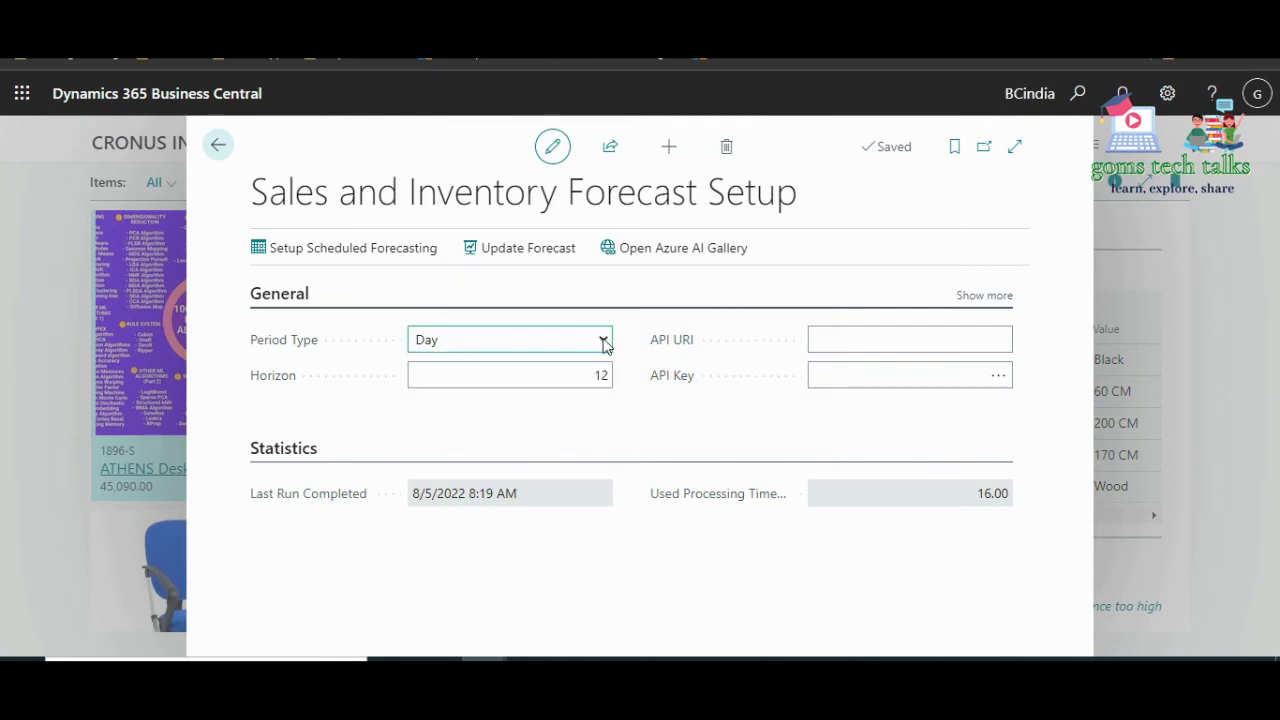
pyautogui.click(585, 338)
pyautogui.click(546, 431)
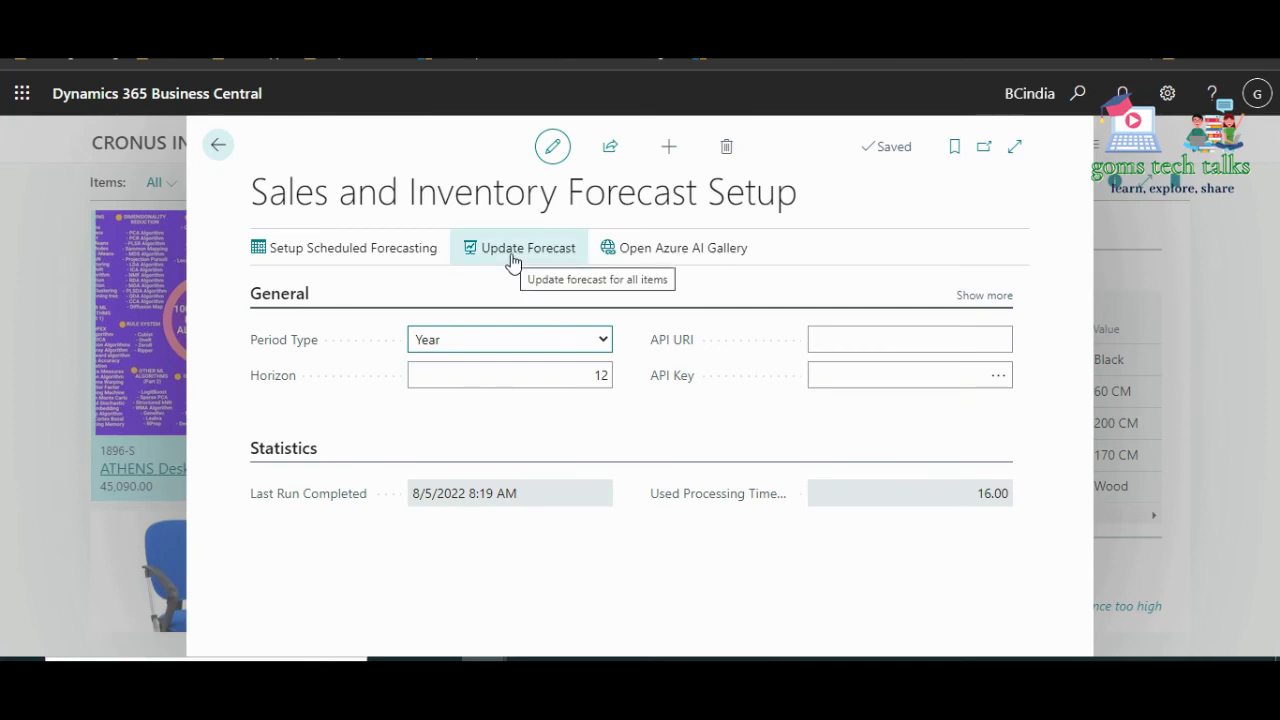
pyautogui.click(511, 258)
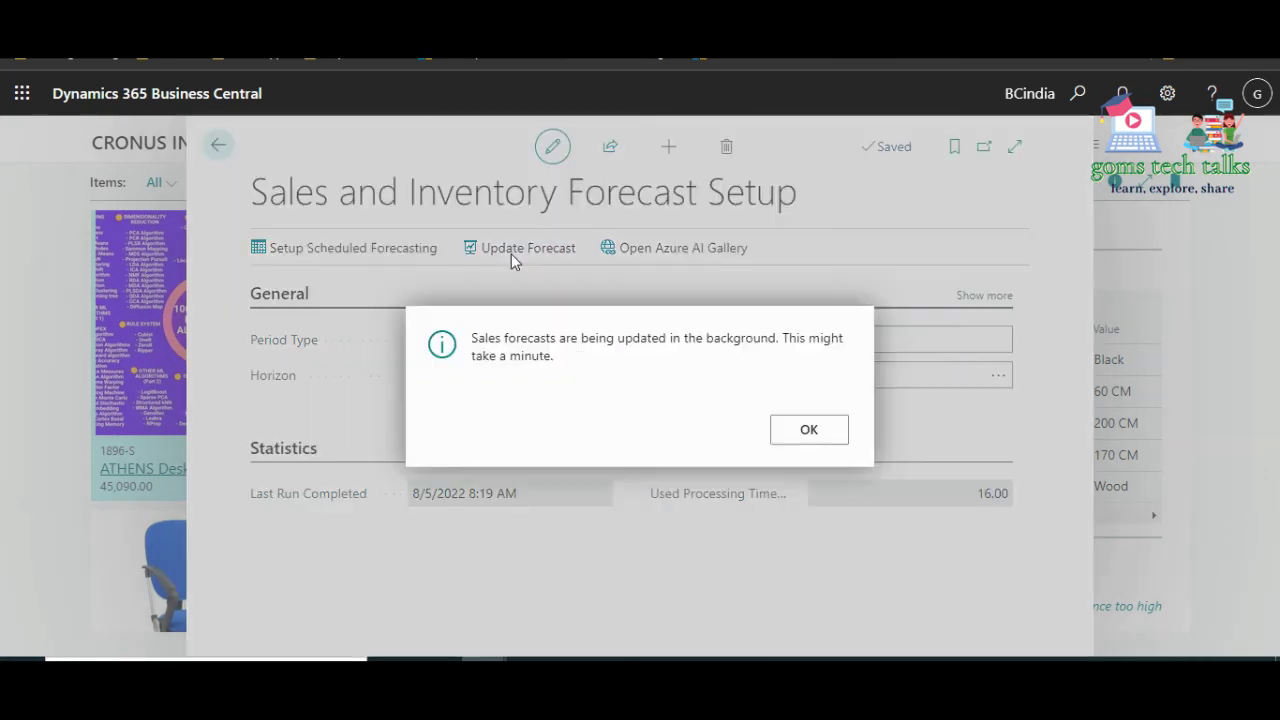
pyautogui.click(810, 436)
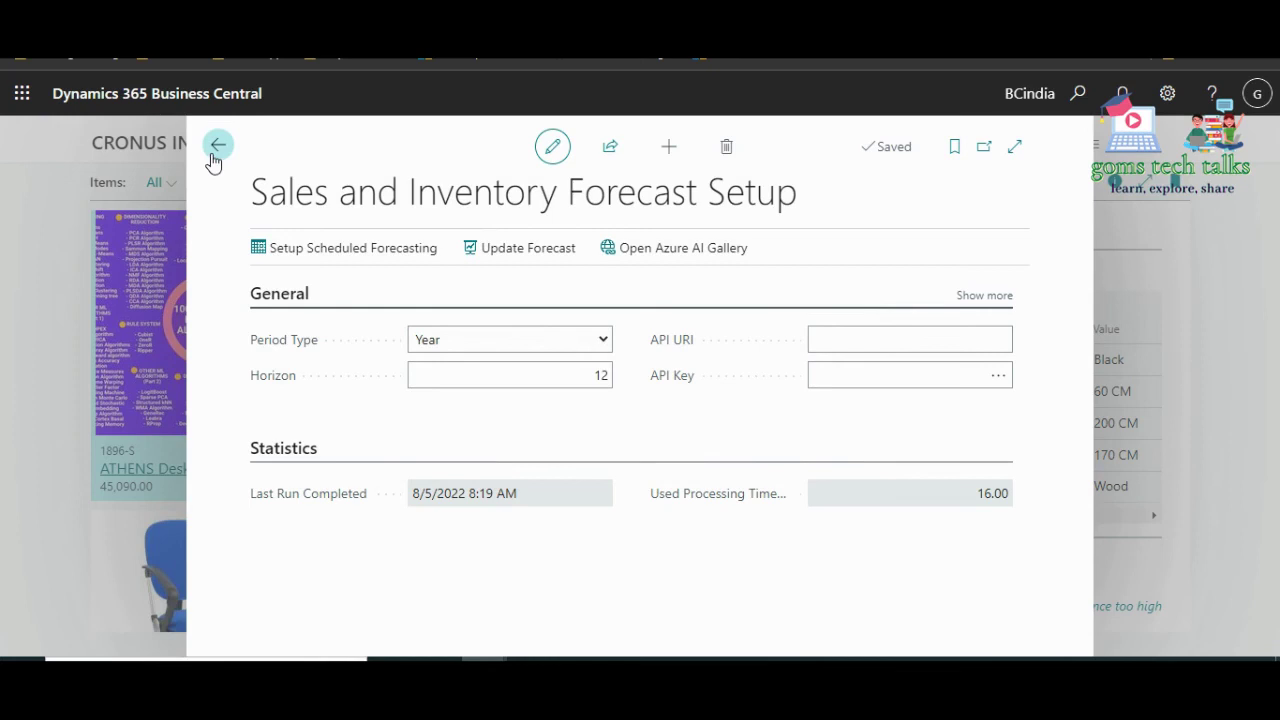
pyautogui.moveTo(862, 150); pyautogui.dragTo(897, 147)
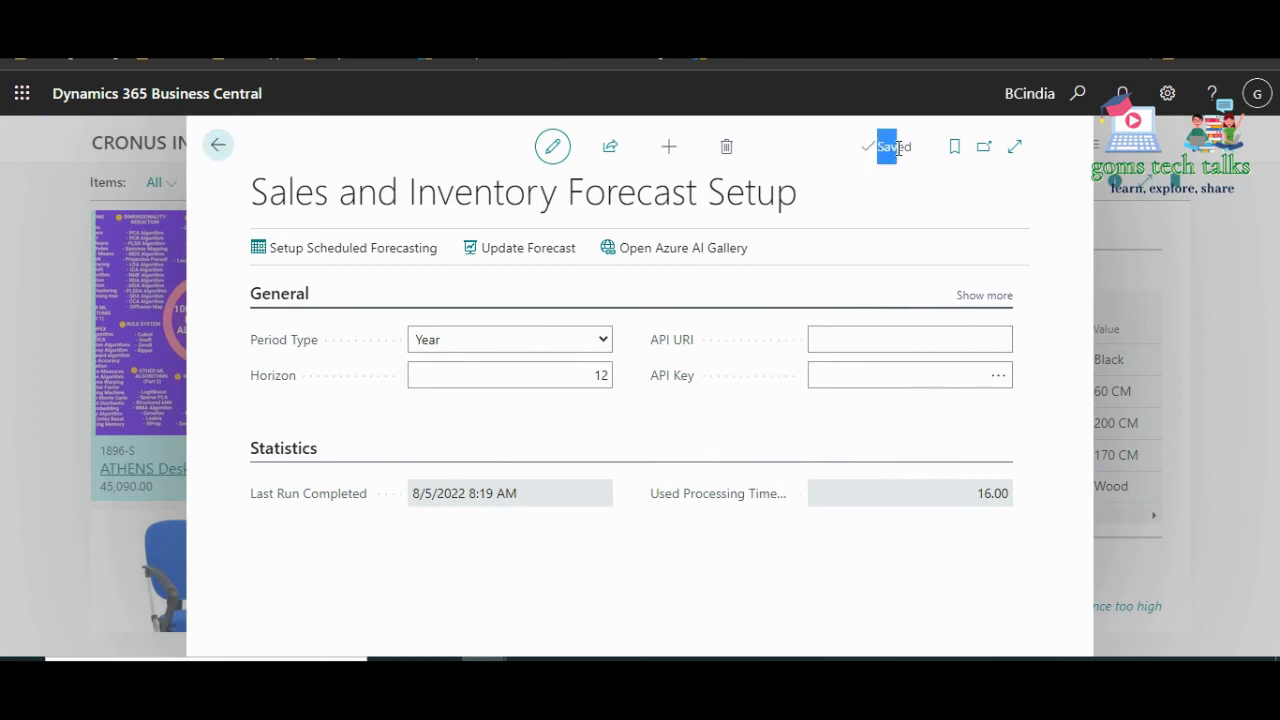
pyautogui.click(222, 147)
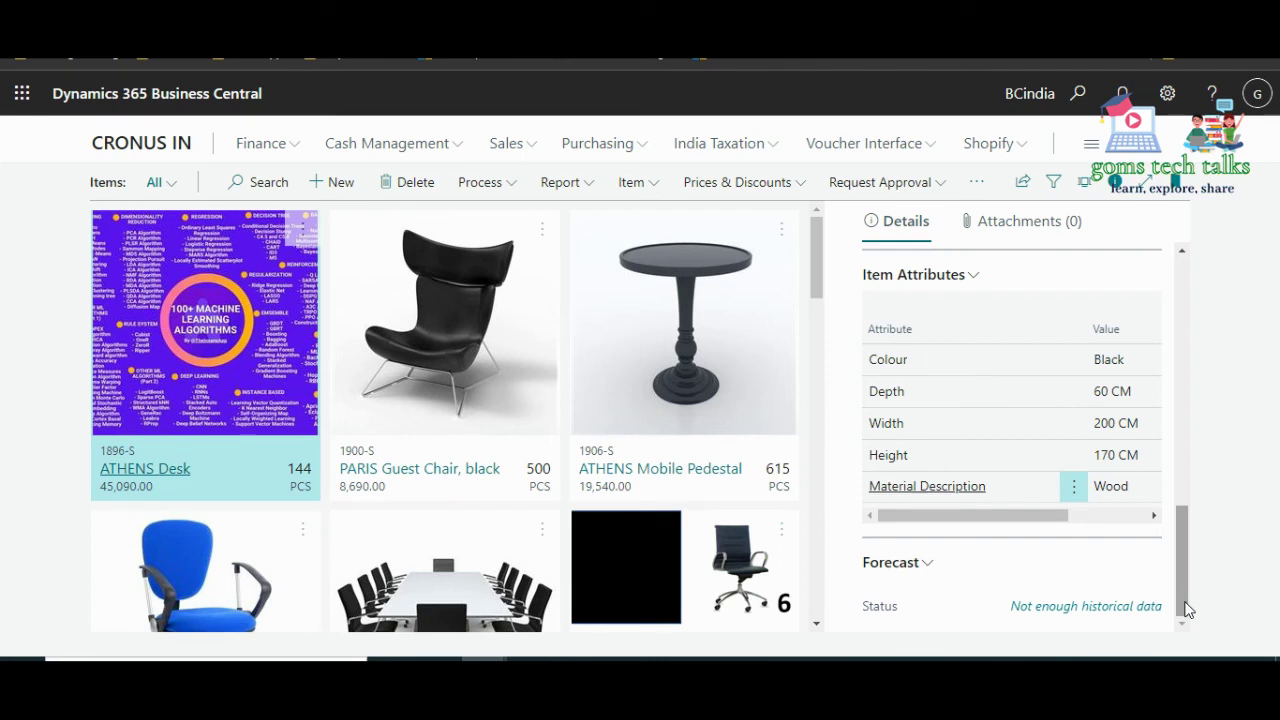
# Set the period type to Month in the Sales and Inventory Forecast Setup of the ATHENS Desk.
pyautogui.click(928, 564)
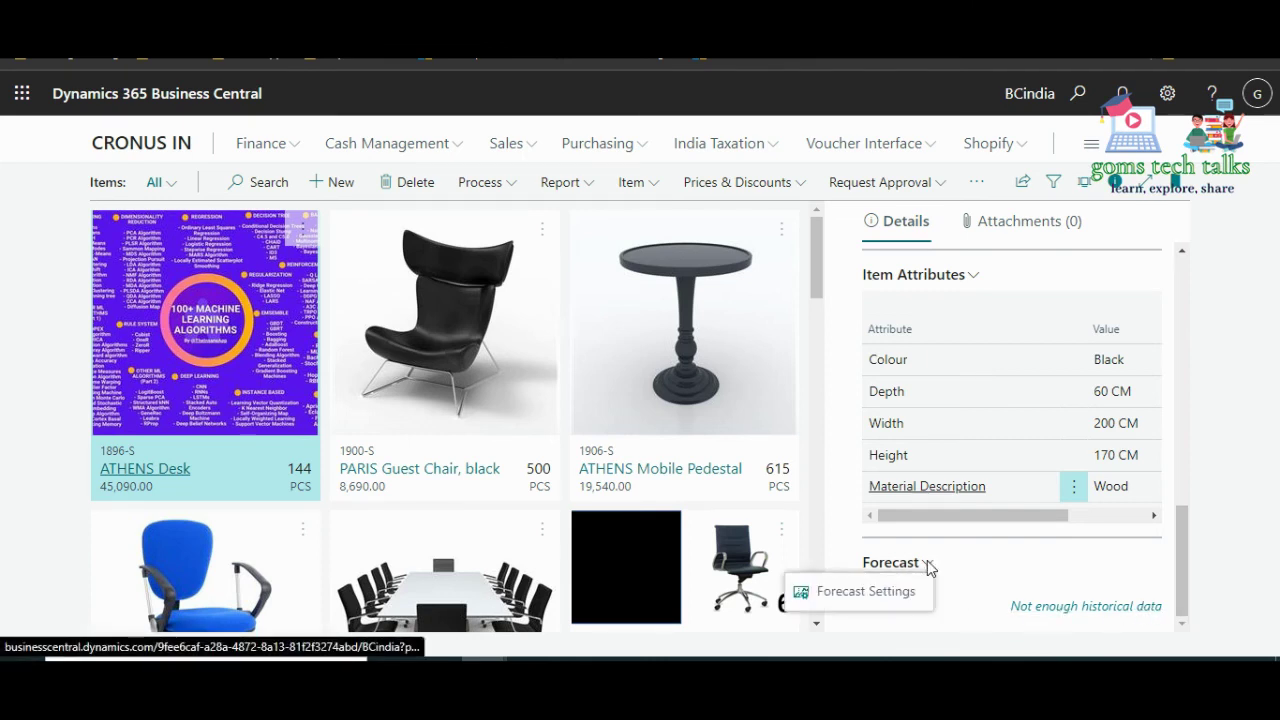
pyautogui.click(872, 592)
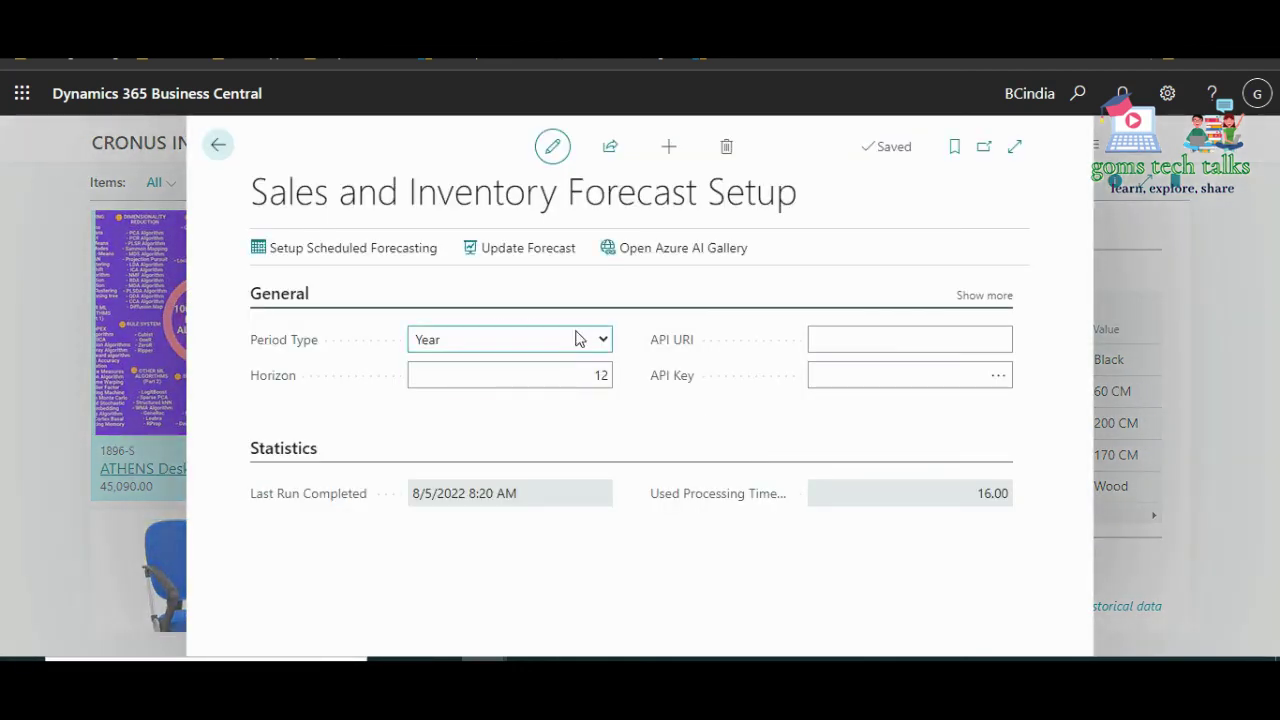
pyautogui.click(605, 342)
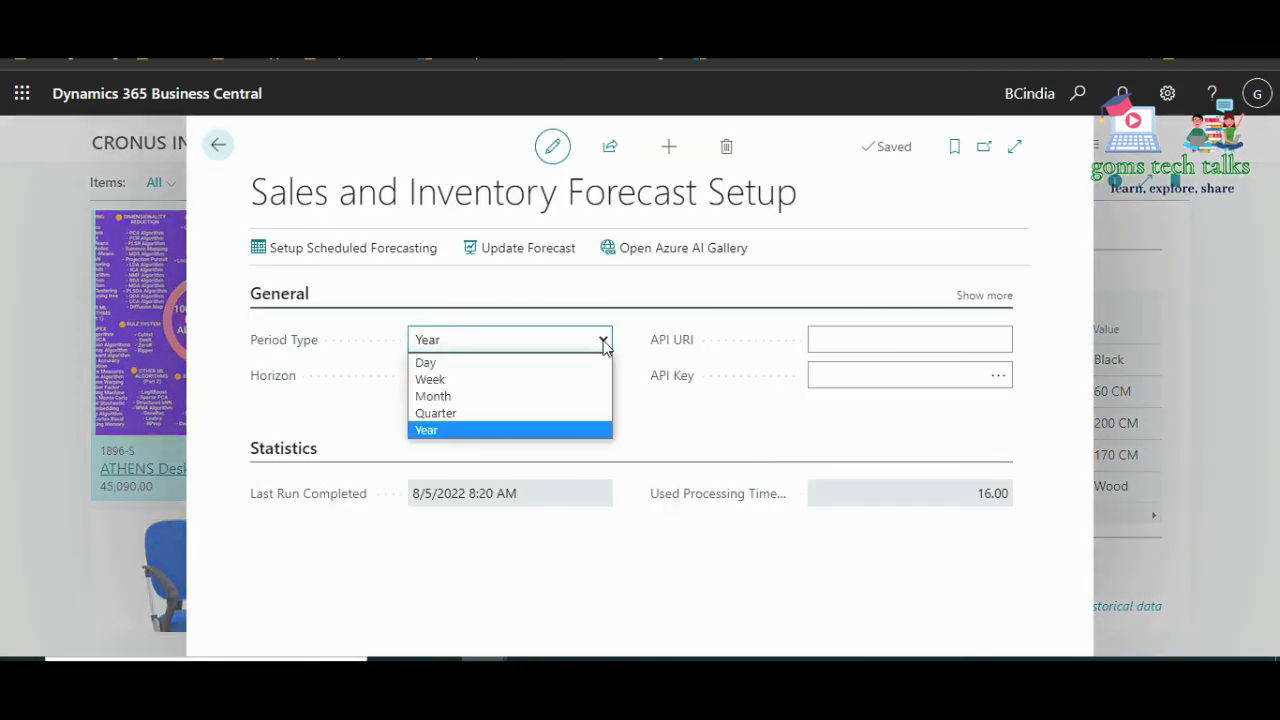
pyautogui.click(556, 398)
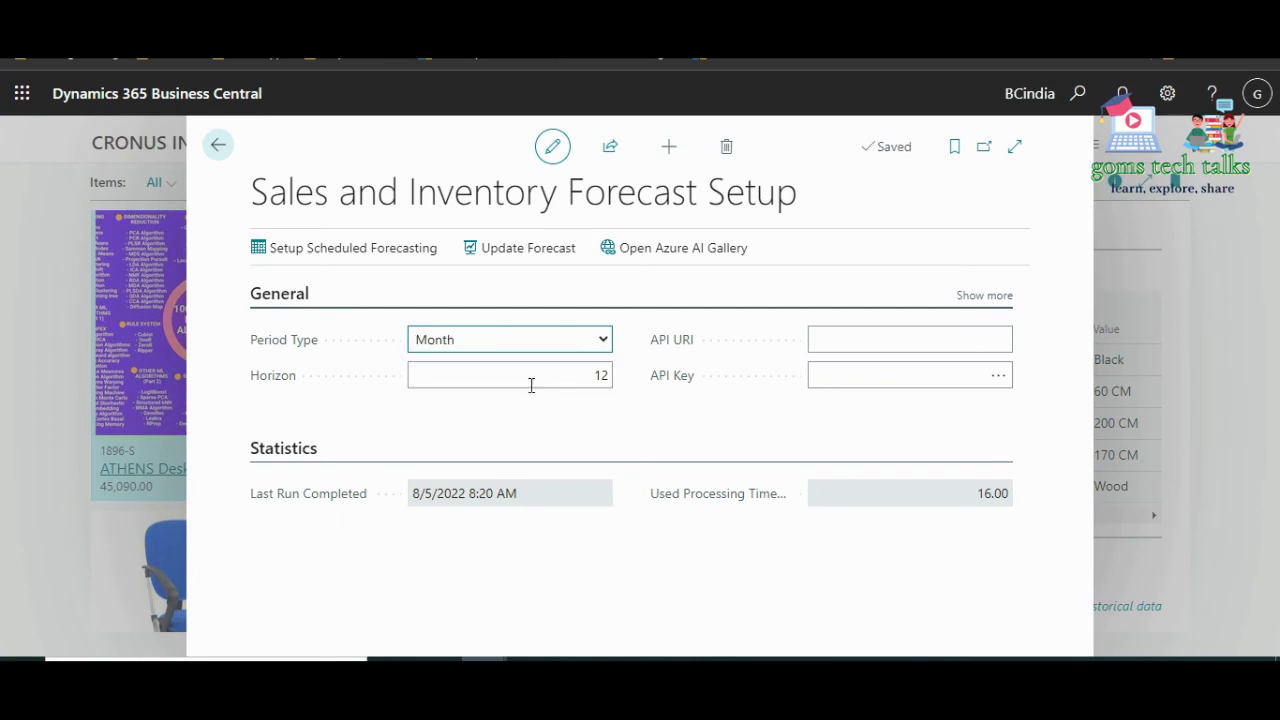
# Review the scheduled forecasting job queue entry for Sales Forecast Update, then return to the items list.
pyautogui.moveTo(268, 385)
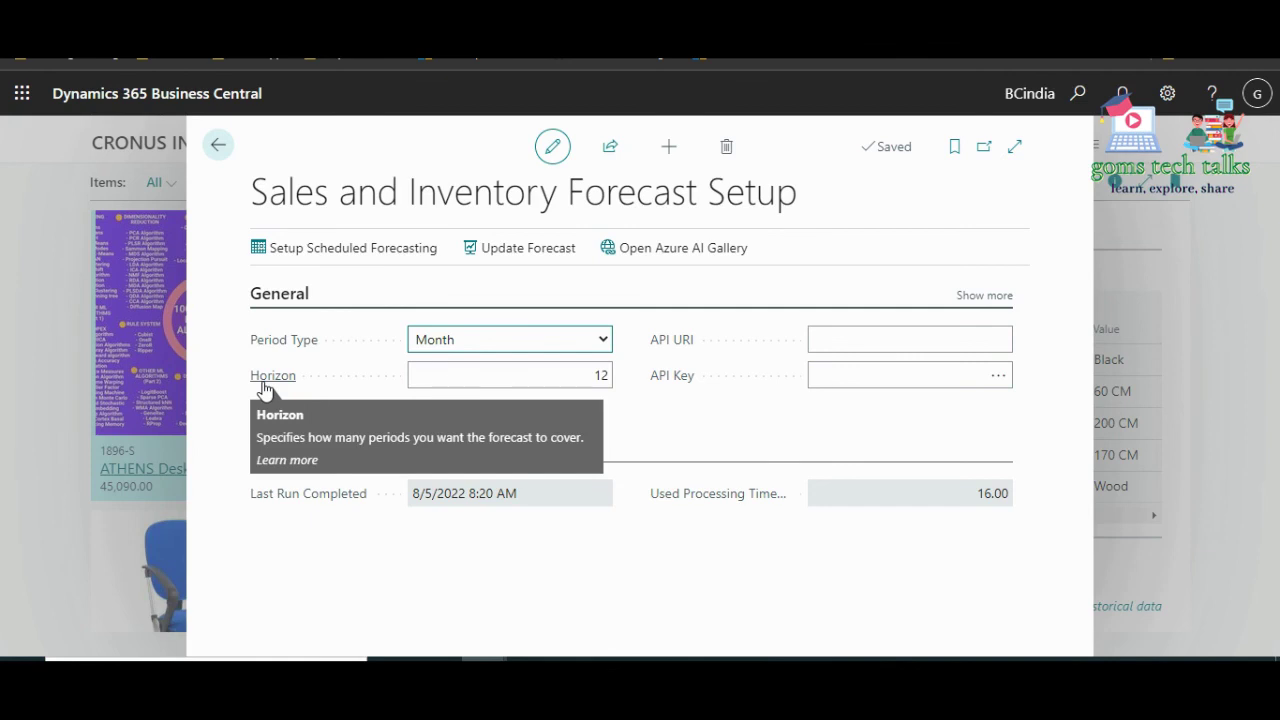
pyautogui.moveTo(684, 347)
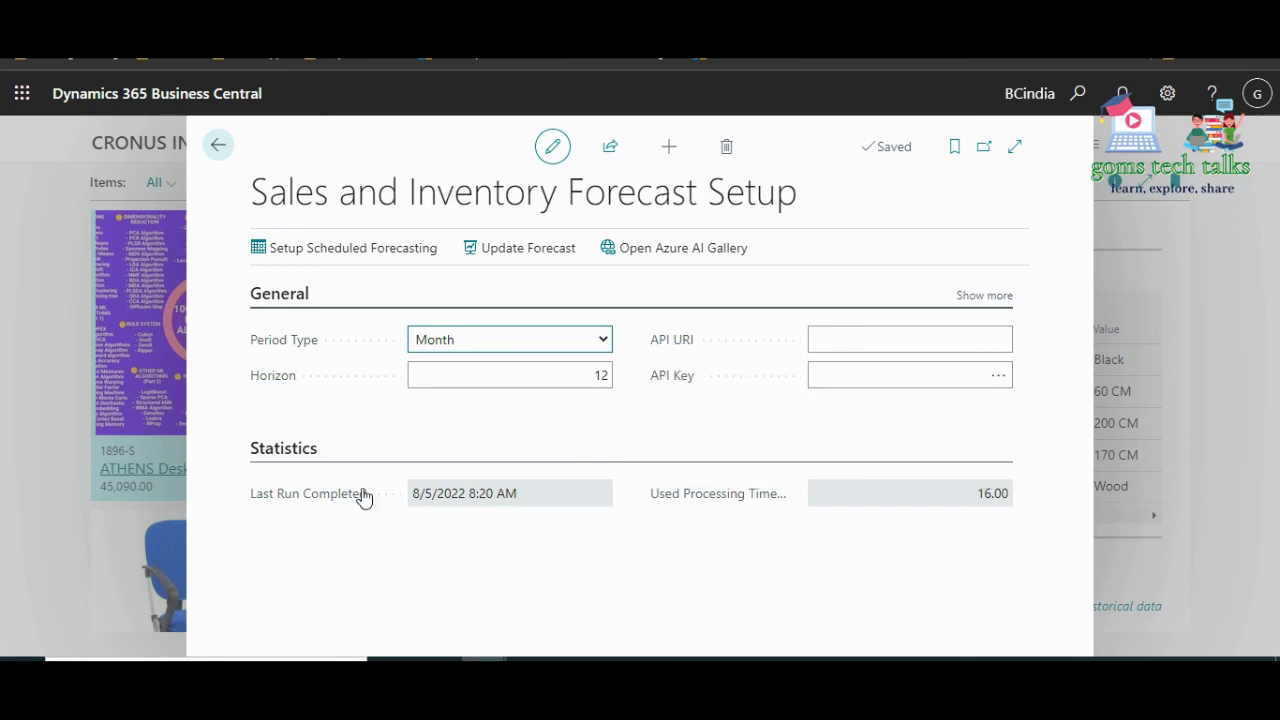
pyautogui.moveTo(332, 499)
pyautogui.click(348, 250)
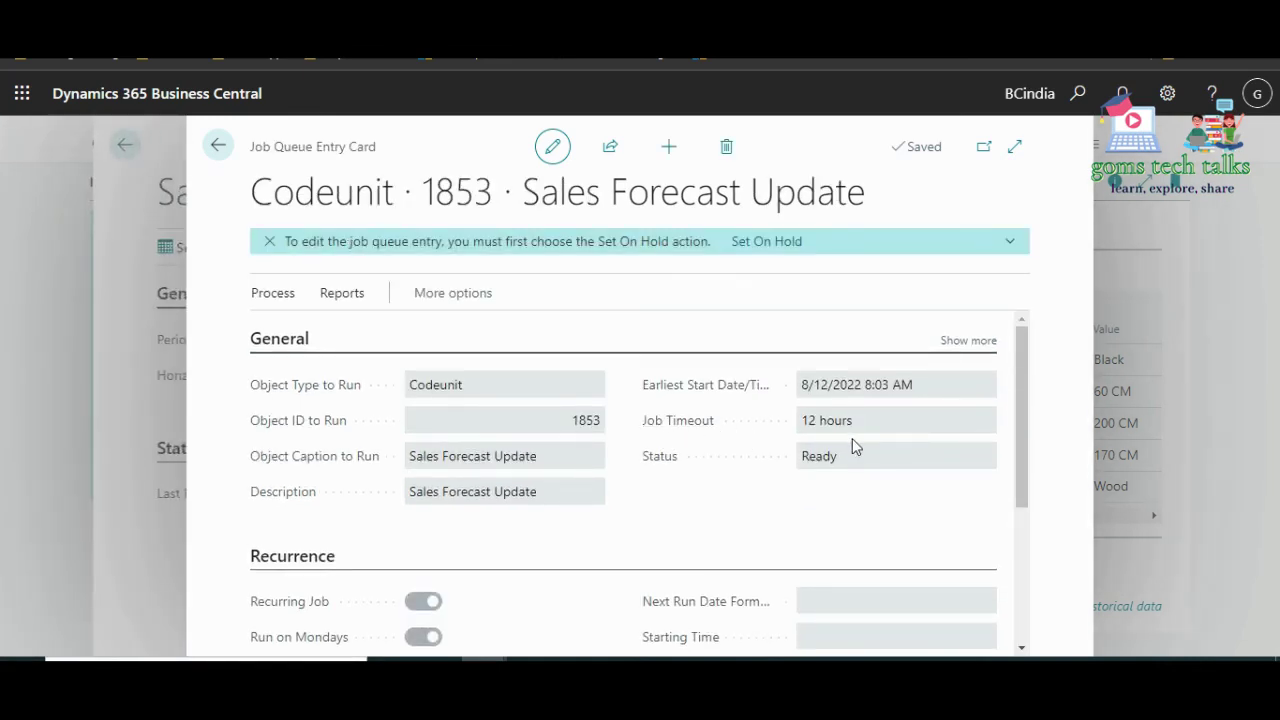
pyautogui.moveTo(1015, 415); pyautogui.dragTo(1034, 291)
pyautogui.click(218, 146)
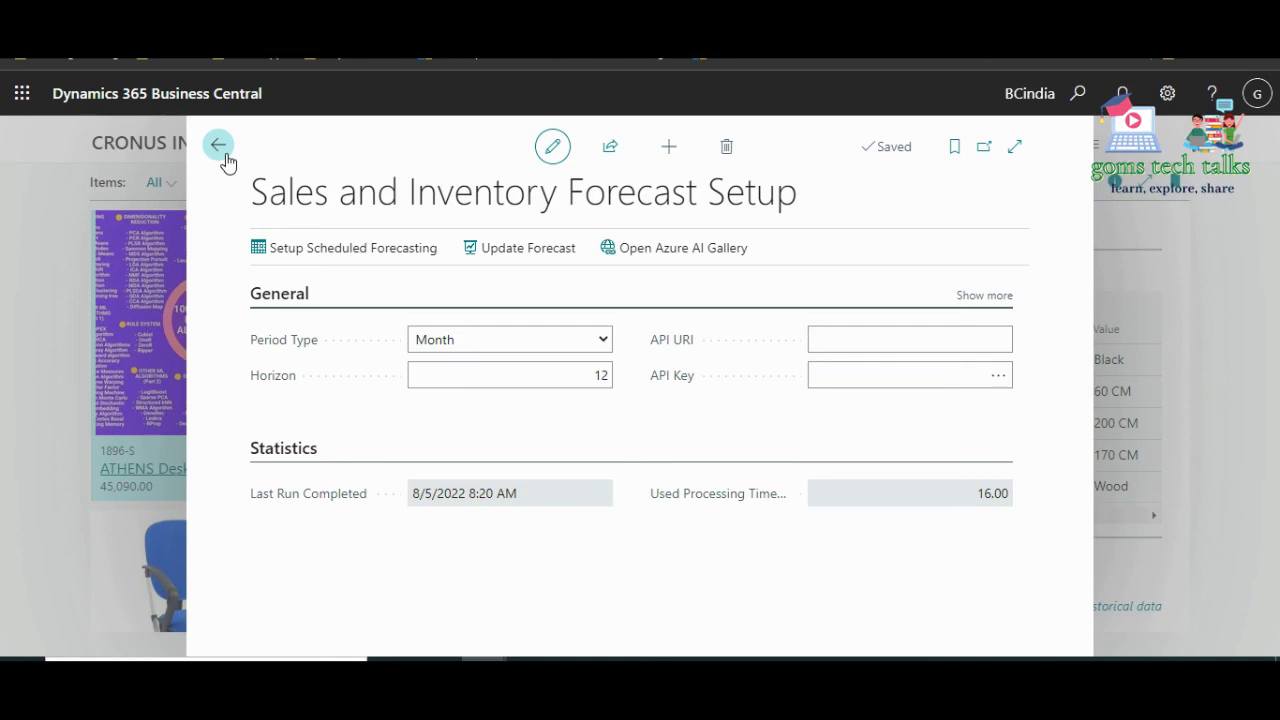
pyautogui.click(219, 146)
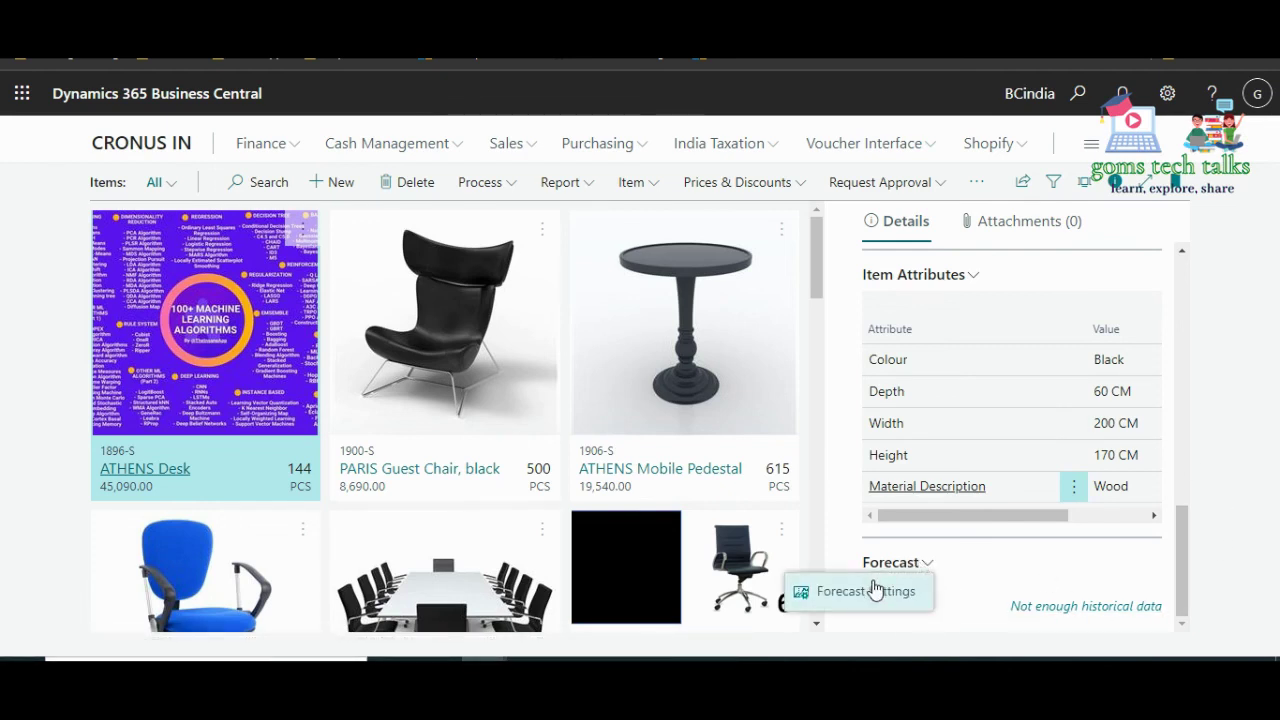
# Update the forecast with the period type Month and view the ATHENS Desk's forecast chart in the items list.
pyautogui.click(873, 588)
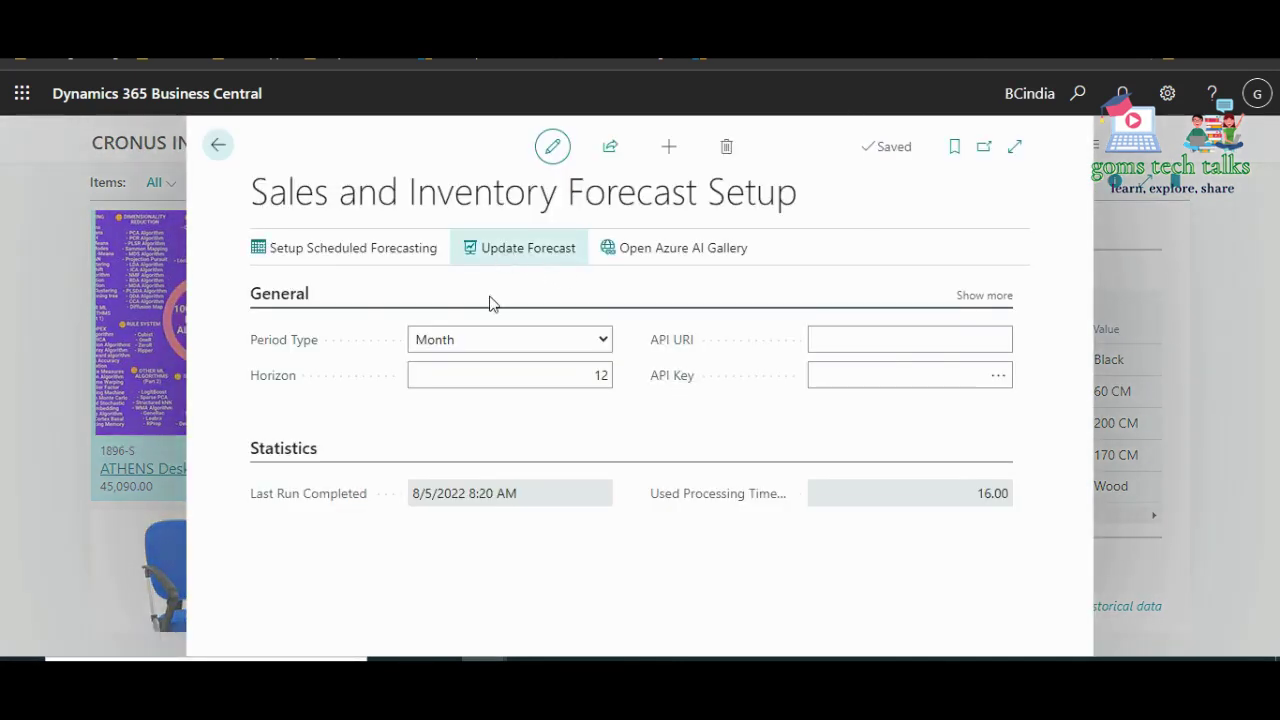
pyautogui.click(552, 345)
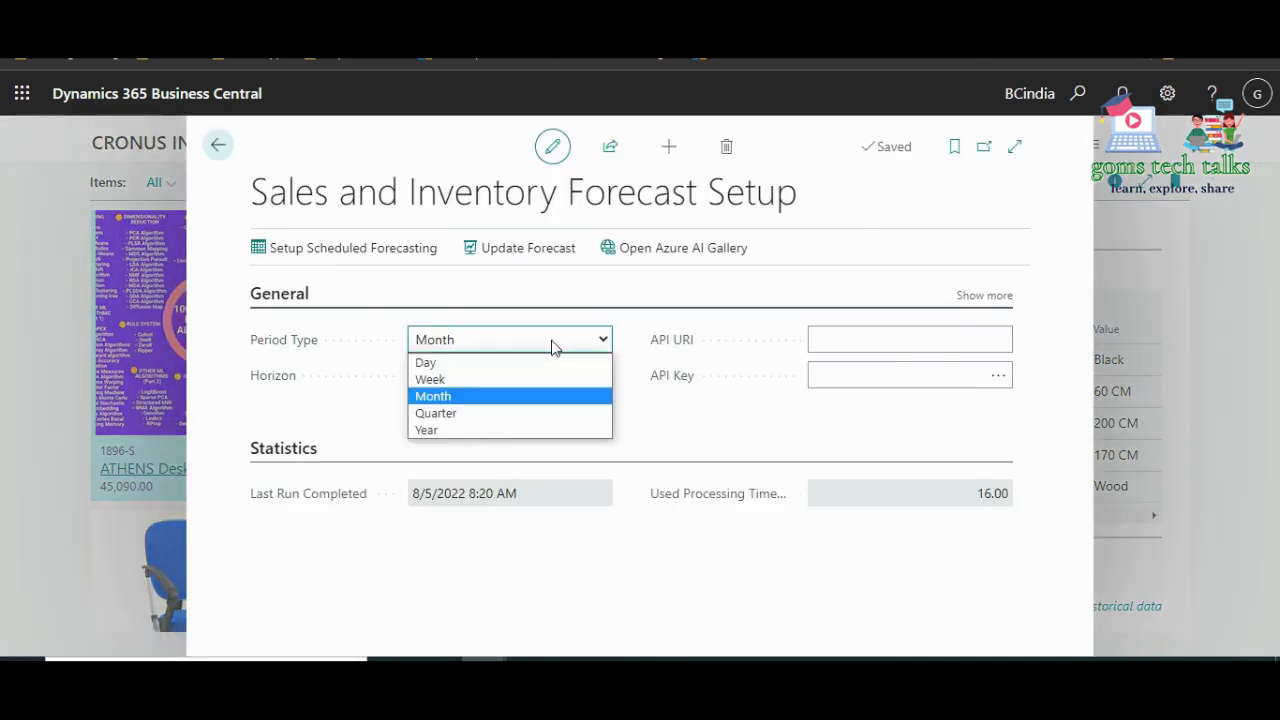
pyautogui.click(550, 399)
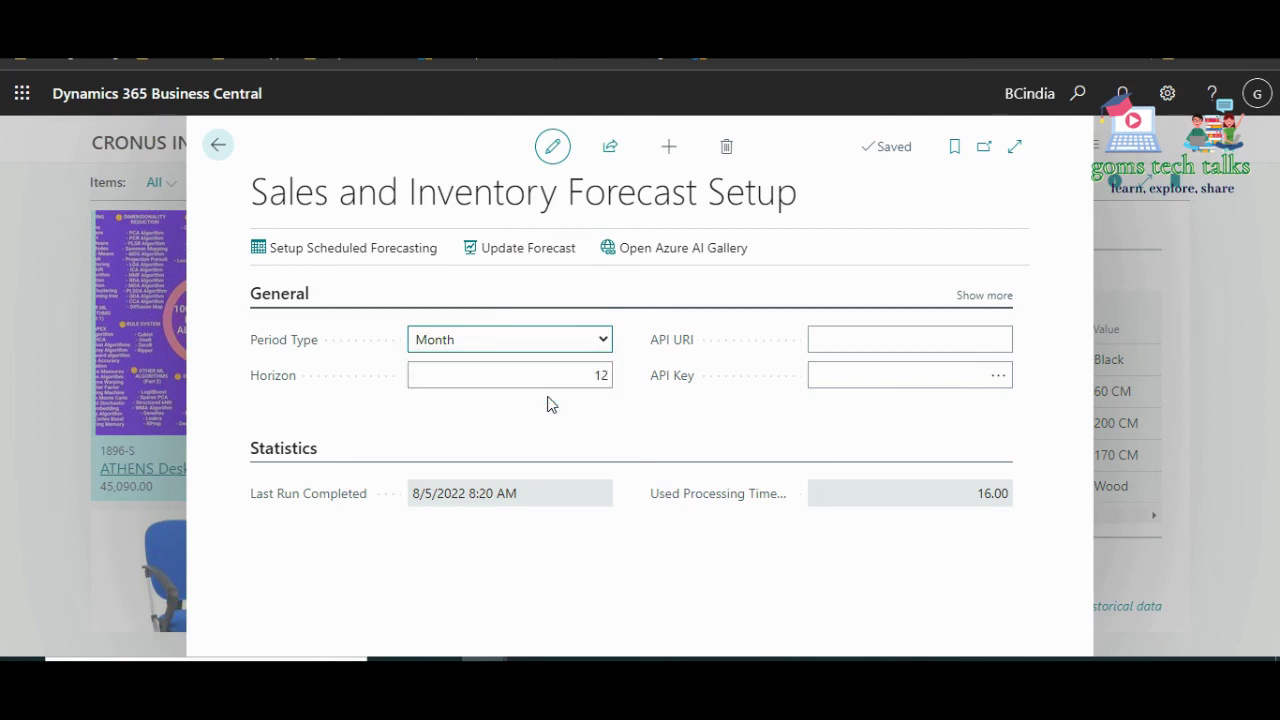
pyautogui.click(561, 250)
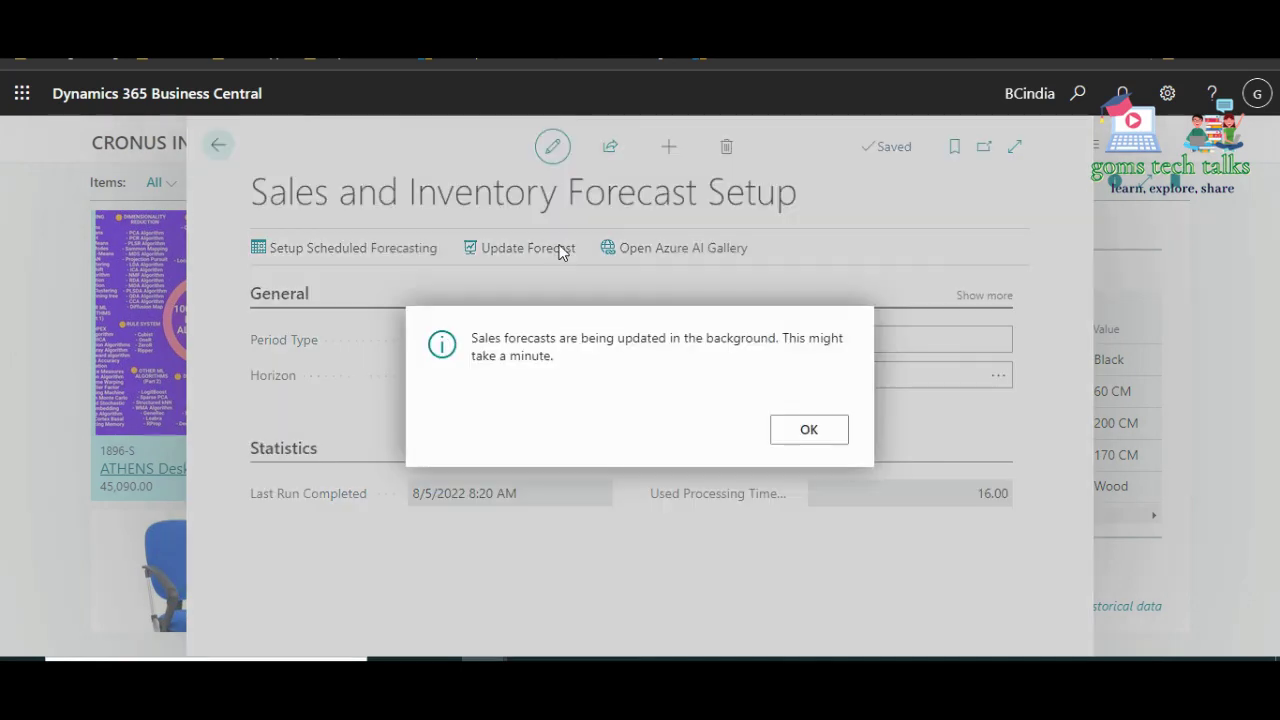
pyautogui.click(805, 432)
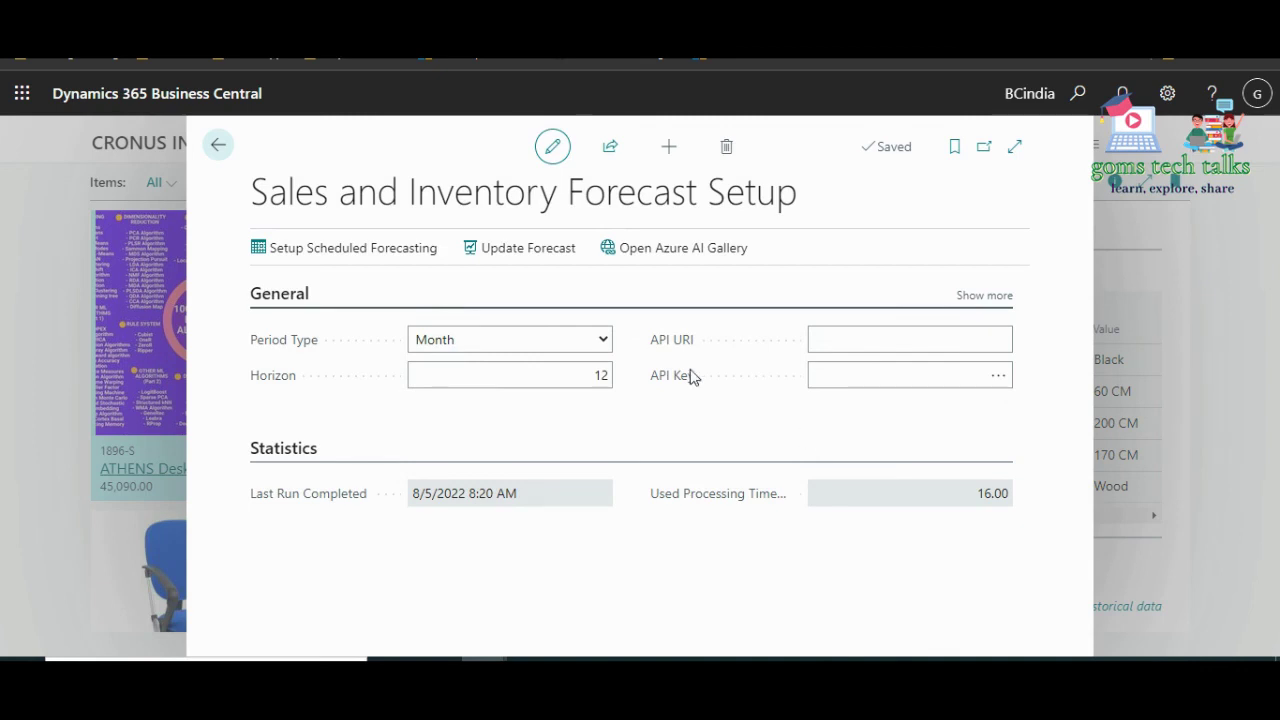
pyautogui.click(217, 147)
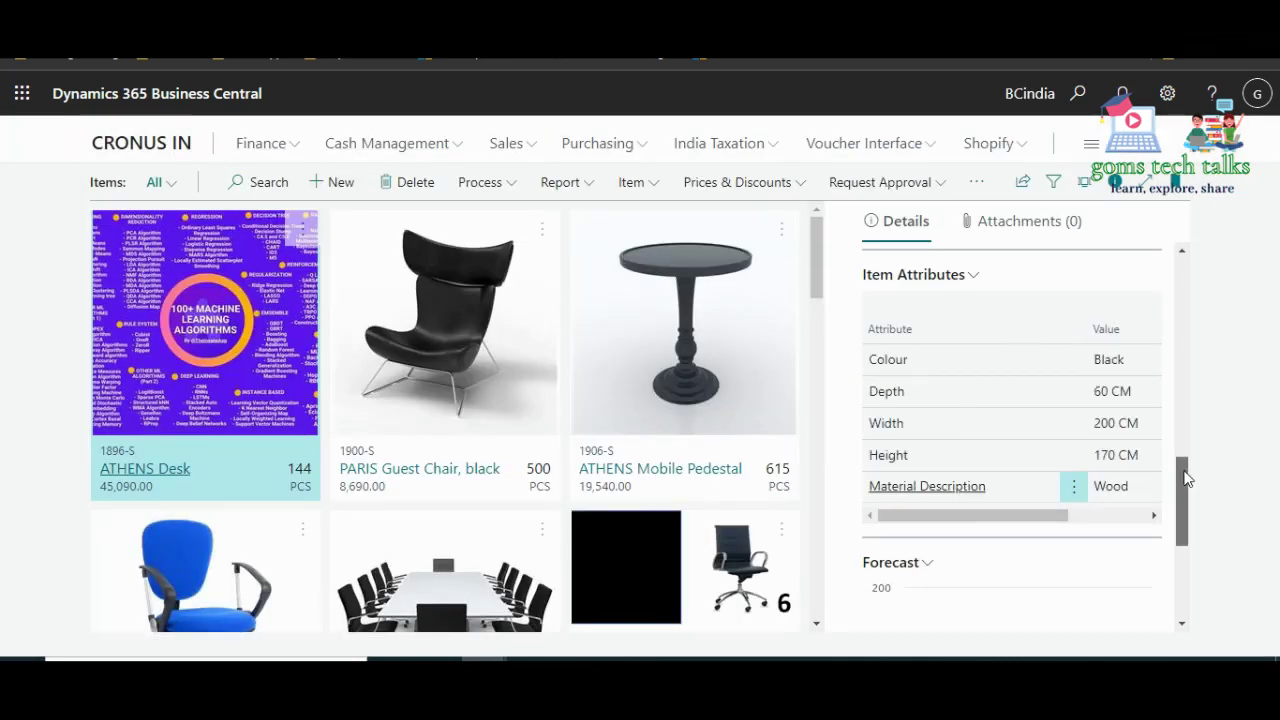
pyautogui.moveTo(1200, 469); pyautogui.dragTo(1200, 601)
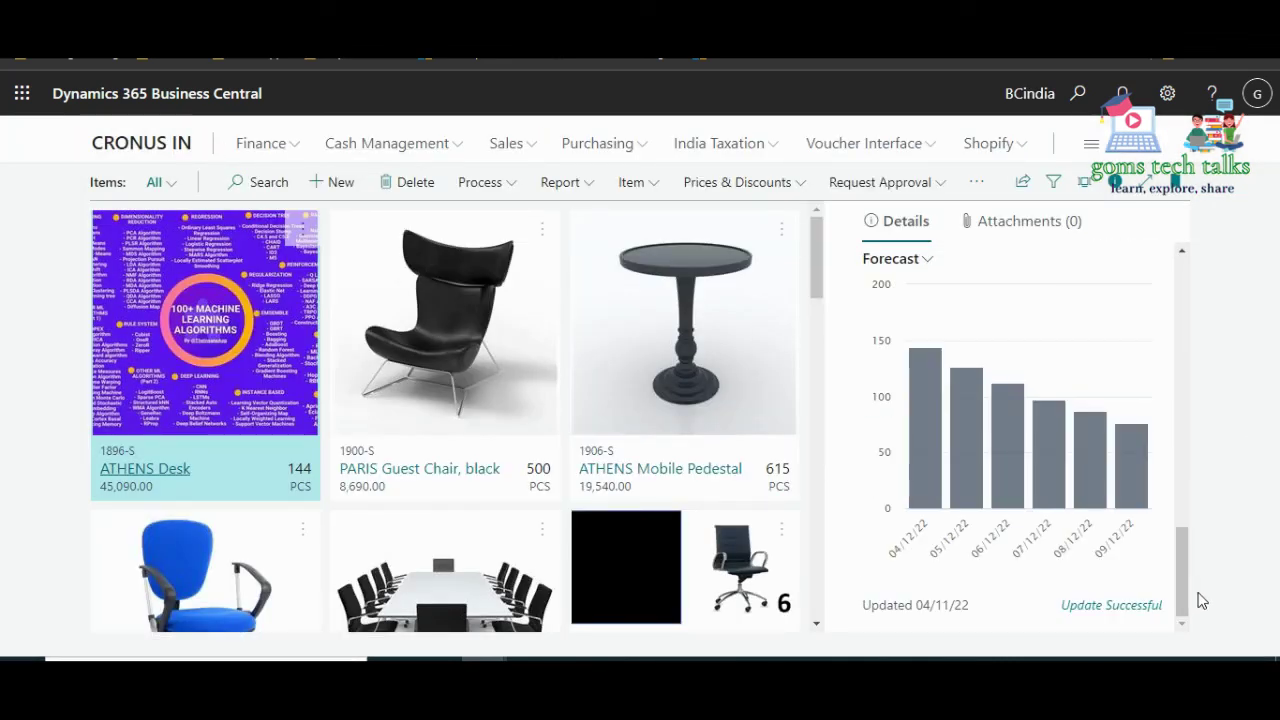